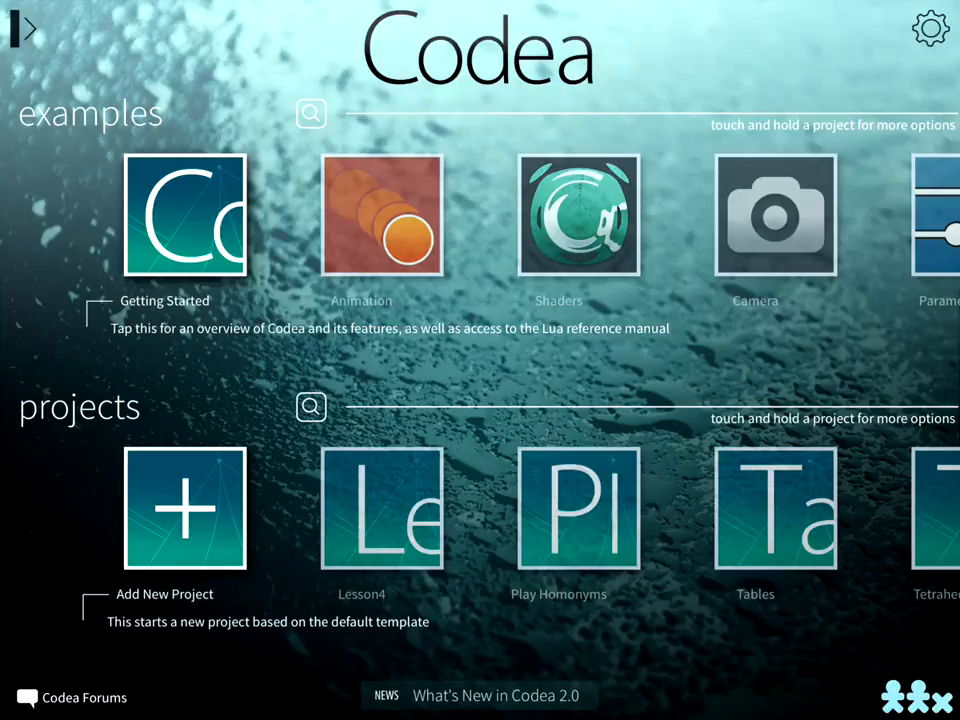
# Open the Lesson4 project and run it to see the beetle ship sprite
pyautogui.click(381, 508)
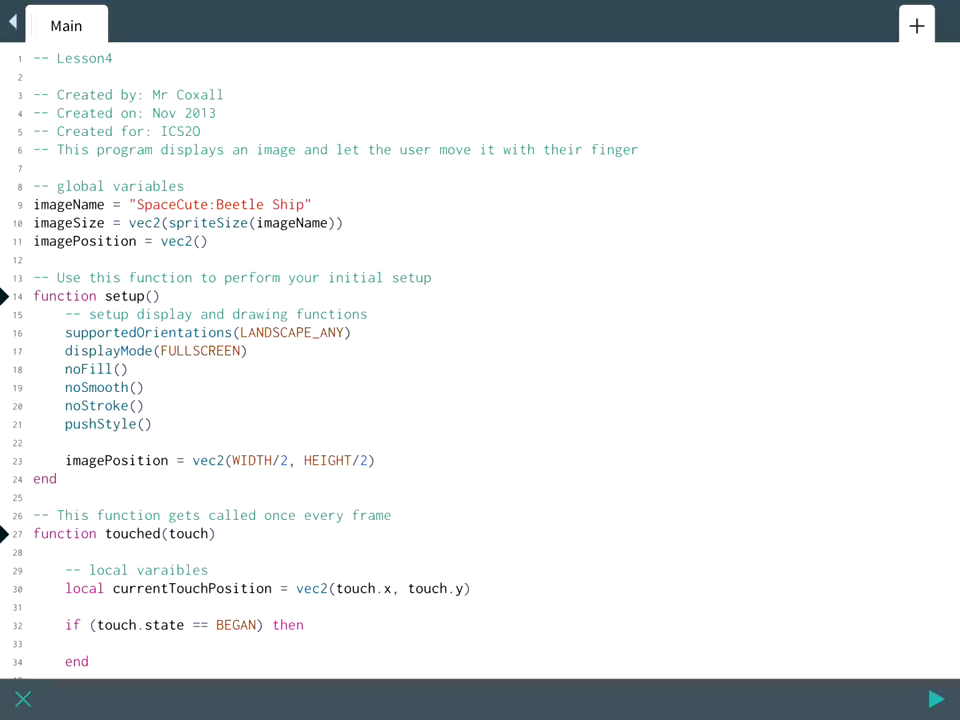
pyautogui.click(936, 699)
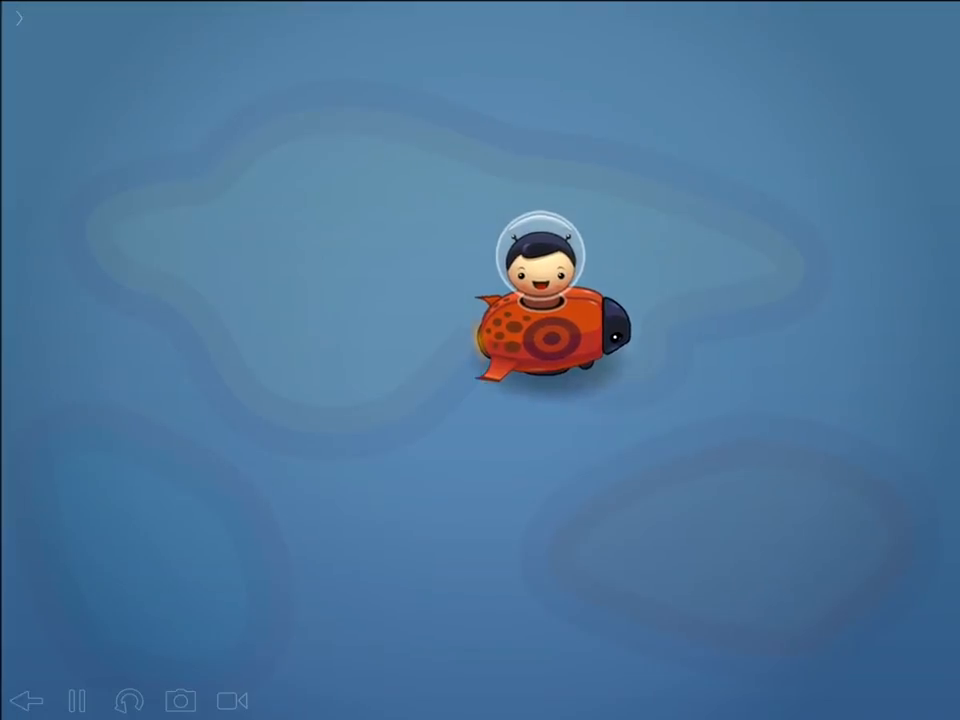
# Stop the program, review the touch moving/ended blocks, then close back to the project list
pyautogui.click(27, 700)
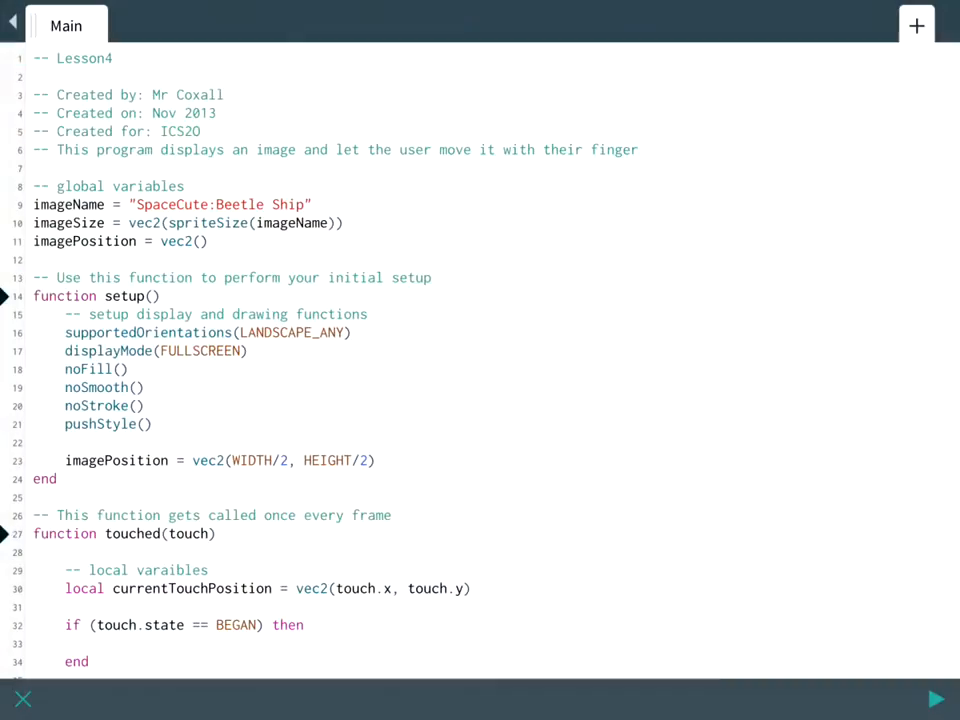
pyautogui.scroll(-5, 480, 360)
pyautogui.scroll(-5, 480, 360)
pyautogui.scroll(1, 480, 360)
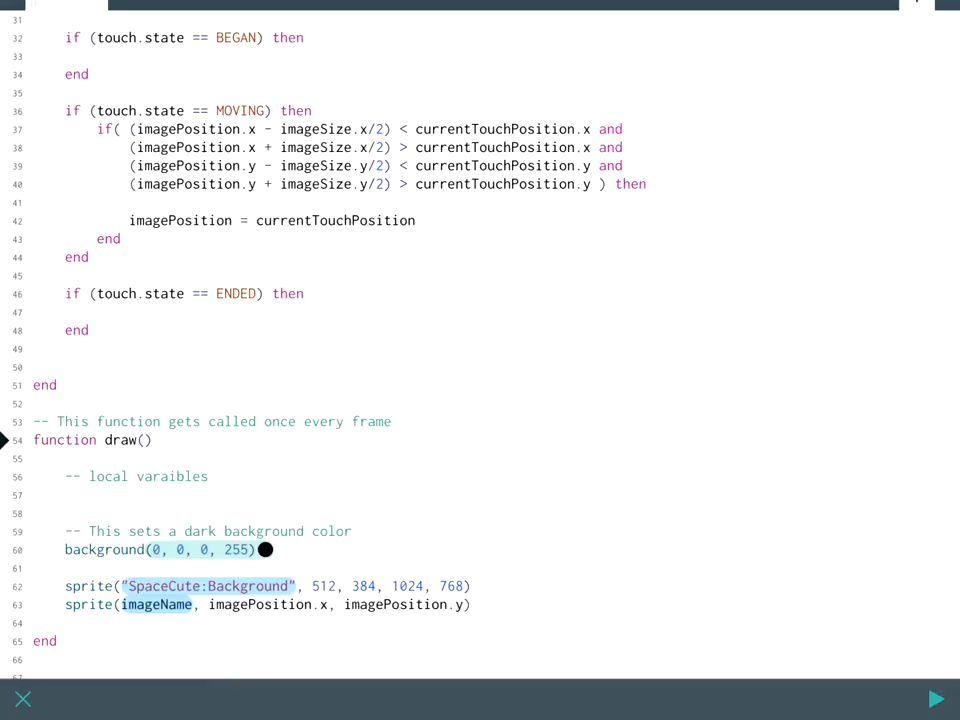
pyautogui.click(265, 549)
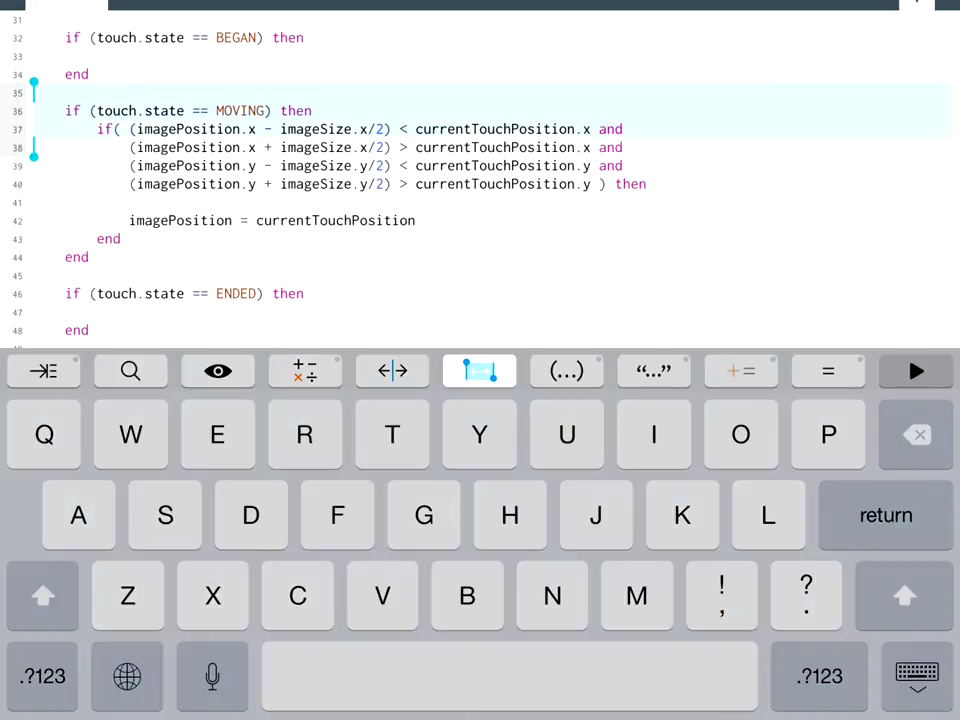
pyautogui.moveTo(33, 152); pyautogui.dragTo(33, 280)
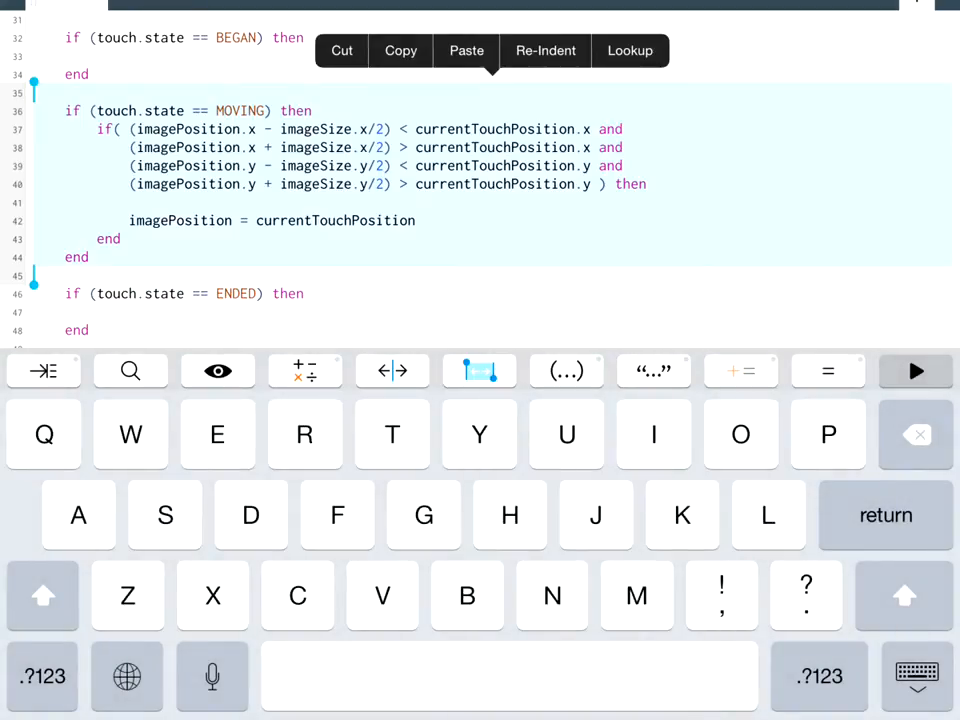
pyautogui.click(365, 128)
pyautogui.click(916, 675)
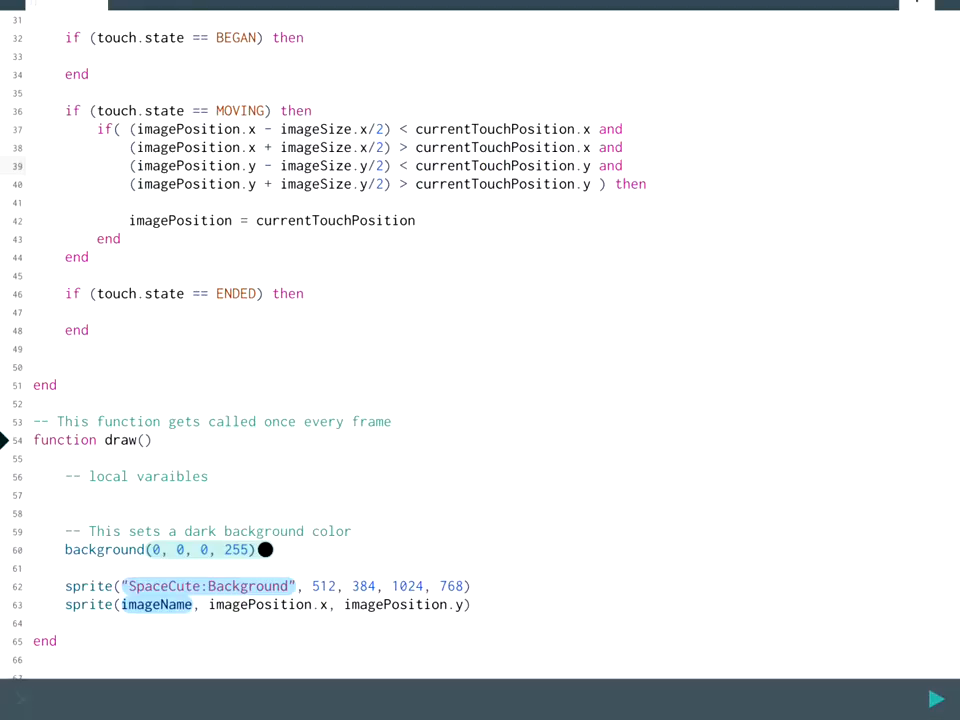
pyautogui.click(23, 698)
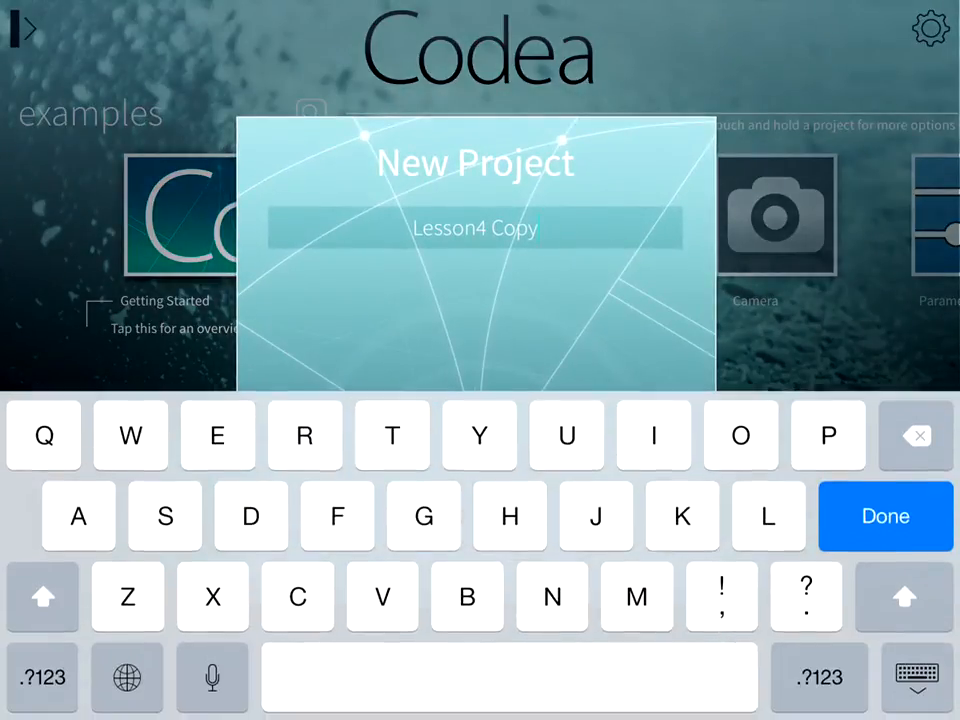
# Name the duplicate project Lesson4B and create it
pyautogui.press('BackSpace')
pyautogui.press('BackSpace')
pyautogui.press('BackSpace')
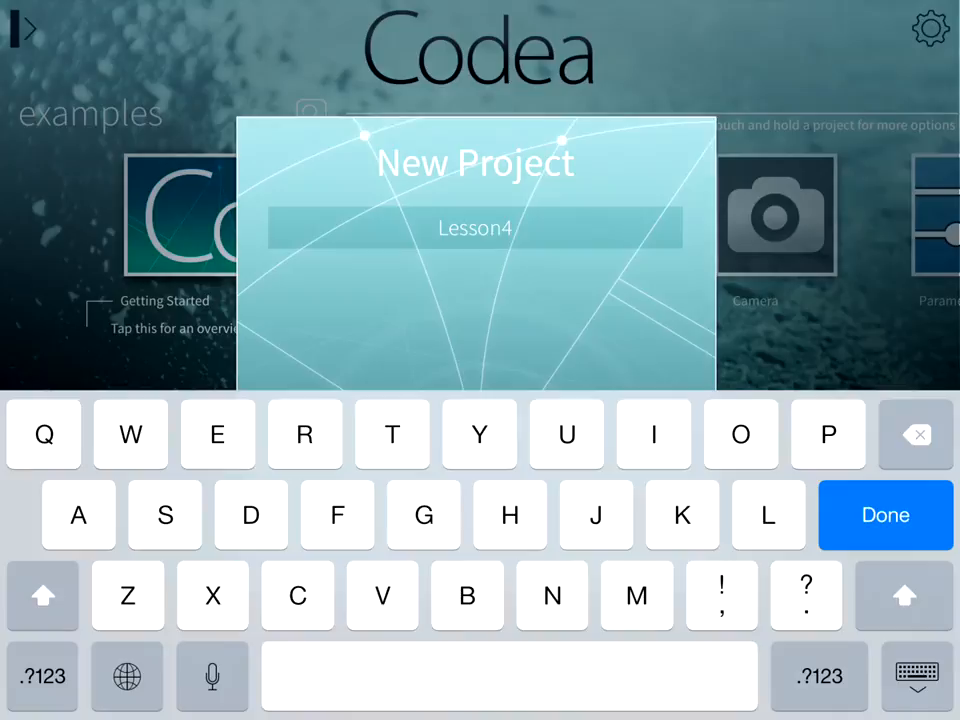
pyautogui.write('B')
pyautogui.press('Return')
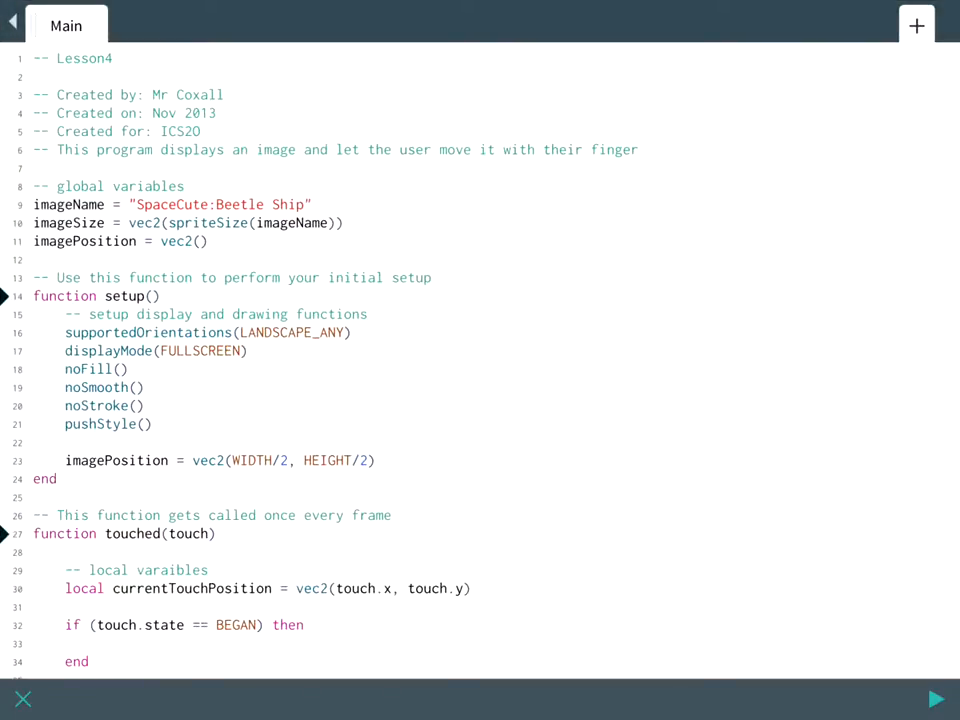
# Cut the three global variable lines and delete the imagePosition line in setup
pyautogui.click(207, 241)
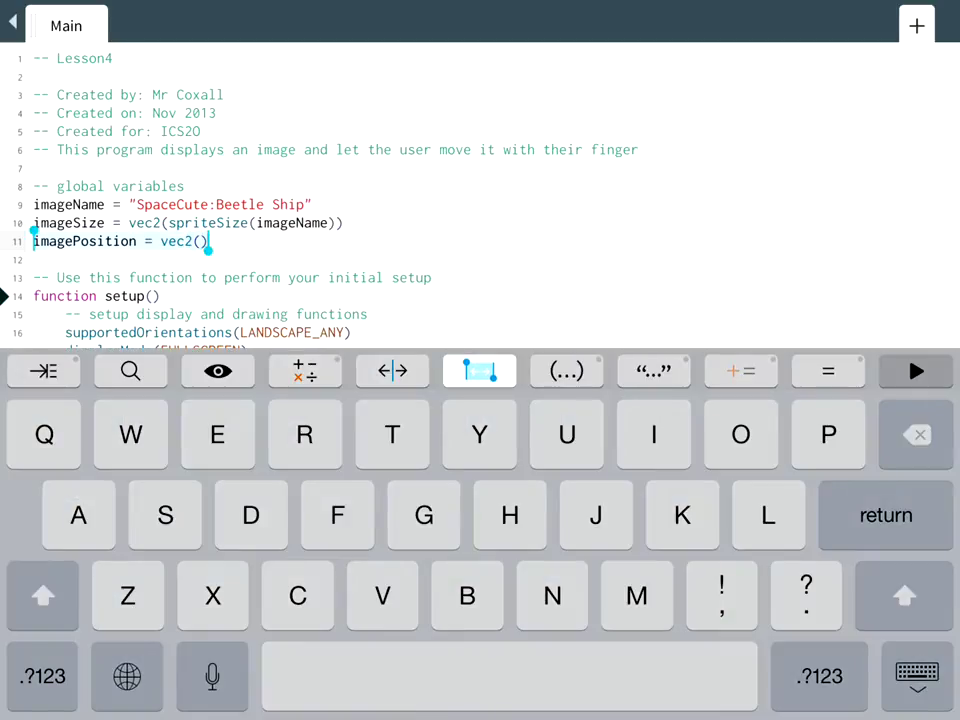
pyautogui.moveTo(34, 232); pyautogui.dragTo(34, 200)
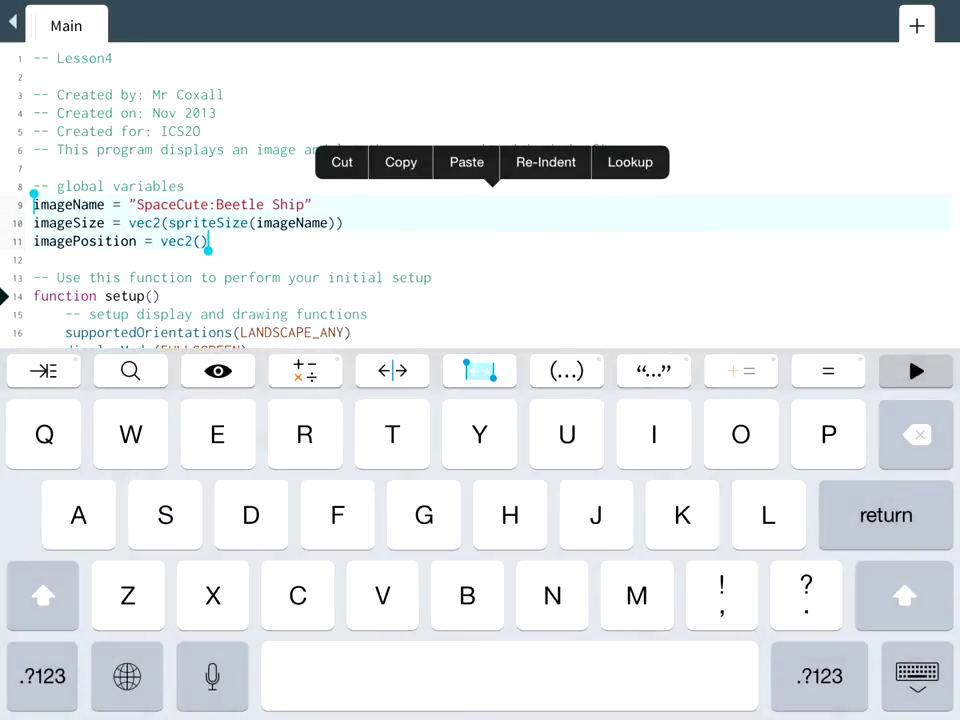
pyautogui.click(342, 162)
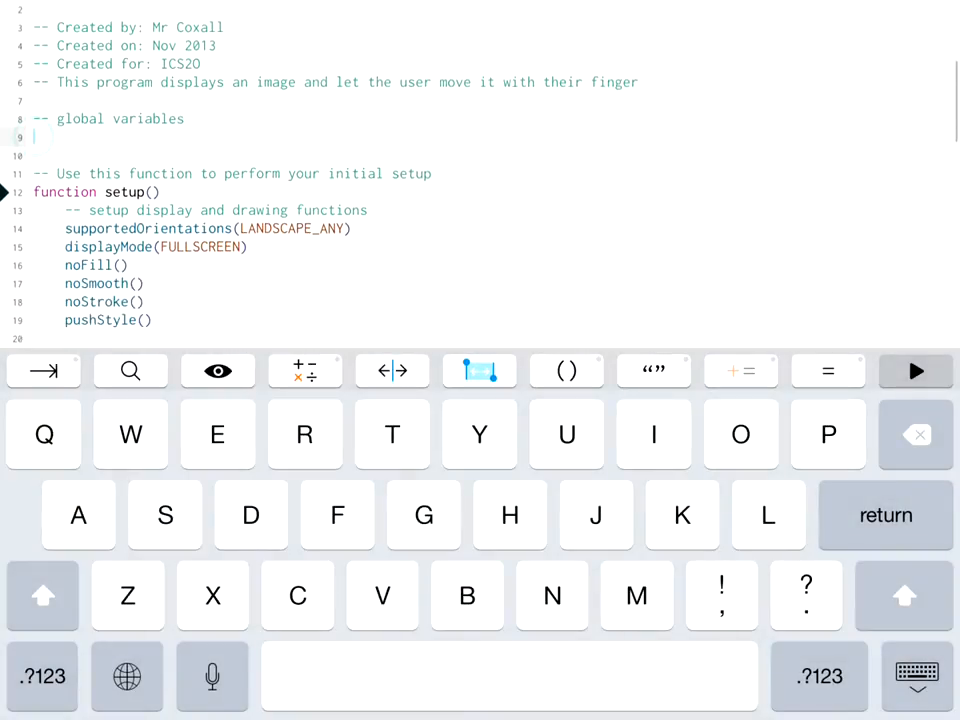
pyautogui.scroll(-2, 400, 200)
pyautogui.scroll(-1, 400, 150)
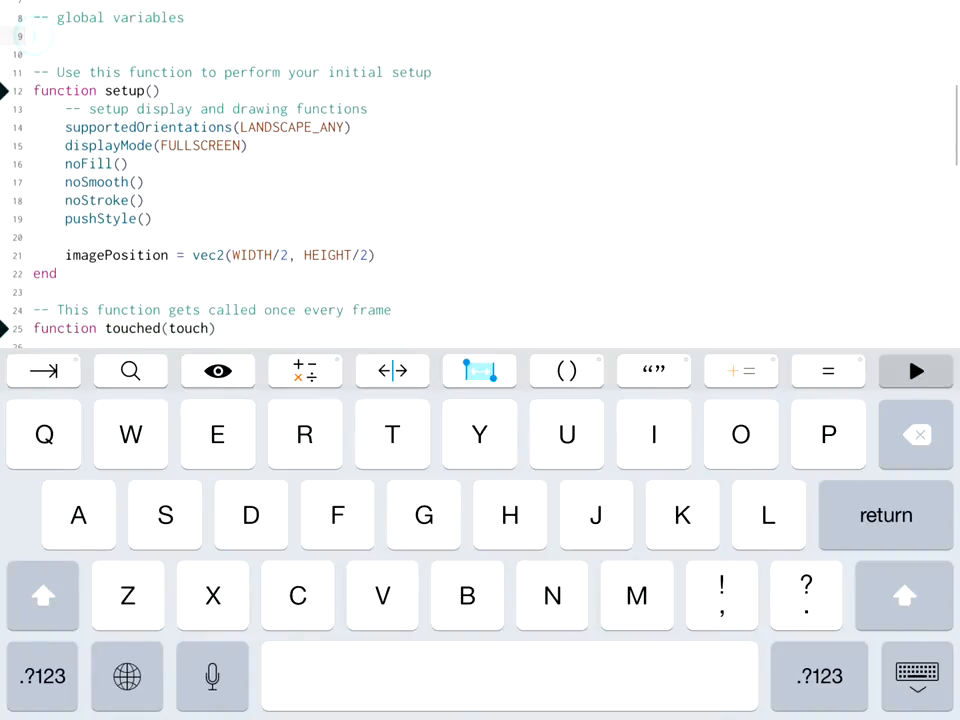
pyautogui.click(378, 276)
pyautogui.doubleClick(375, 253)
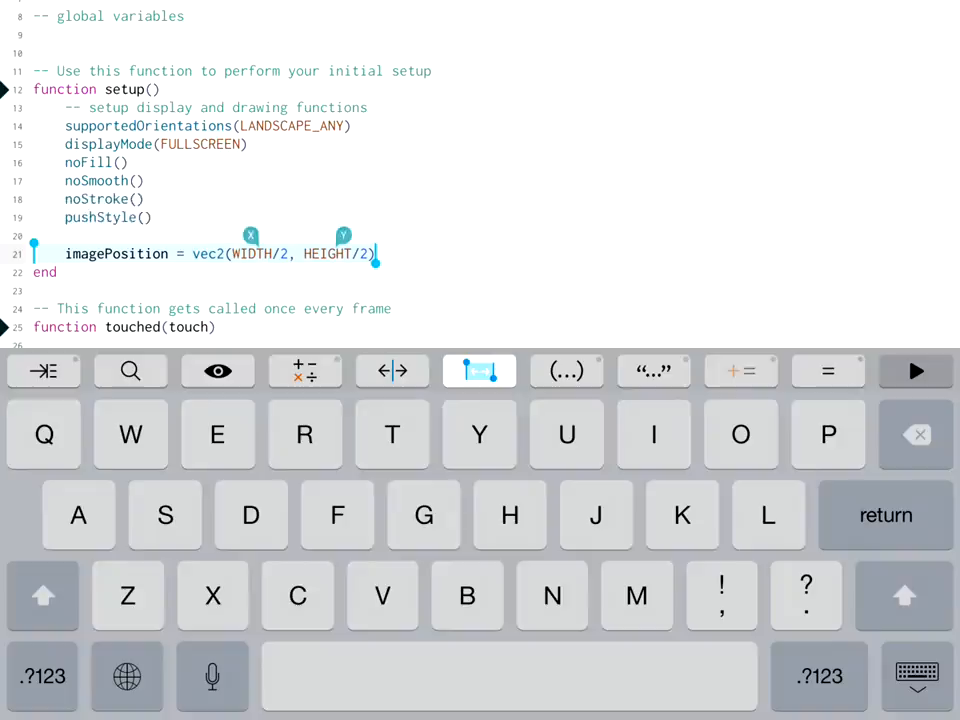
pyautogui.press('BackSpace')
pyautogui.scroll(-3, 400, 150)
pyautogui.scroll(-2, 400, 150)
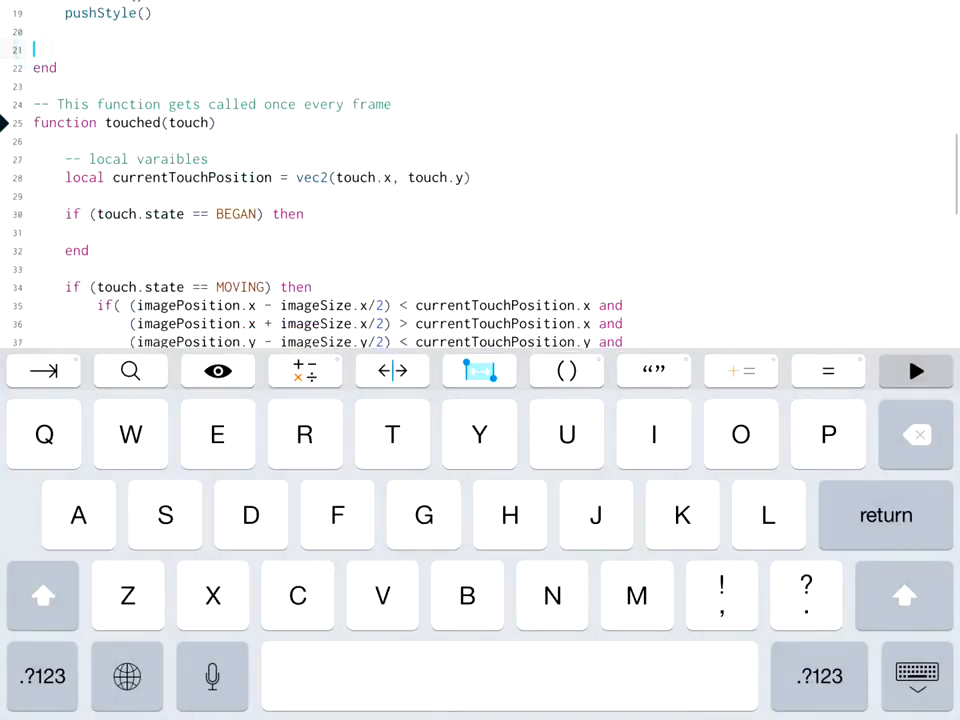
pyautogui.scroll(-3, 400, 150)
pyautogui.scroll(-2, 400, 150)
pyautogui.scroll(-1, 400, 150)
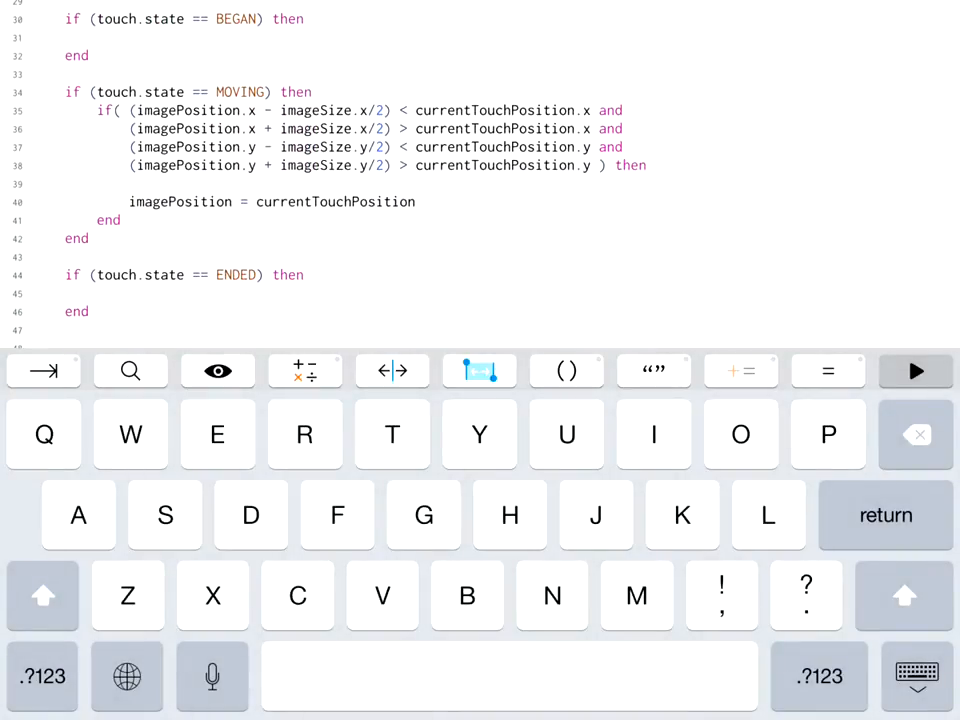
# Cut the touch-state if blocks and the currentTouchPosition line, removing leftover empty lines
pyautogui.moveTo(89, 311); pyautogui.dragTo(33, 18)
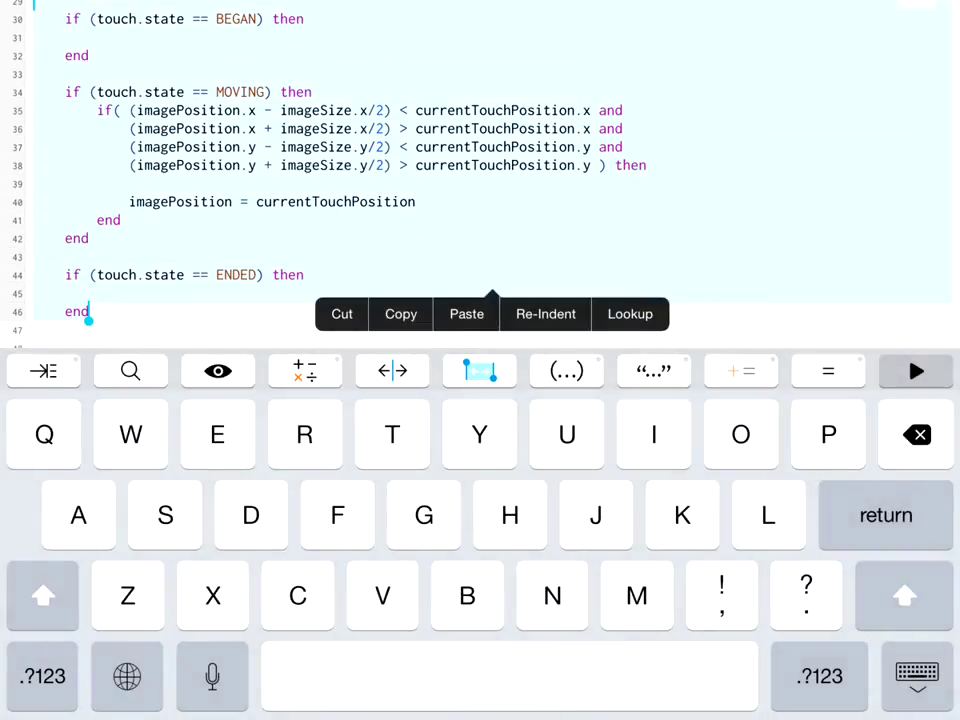
pyautogui.click(339, 315)
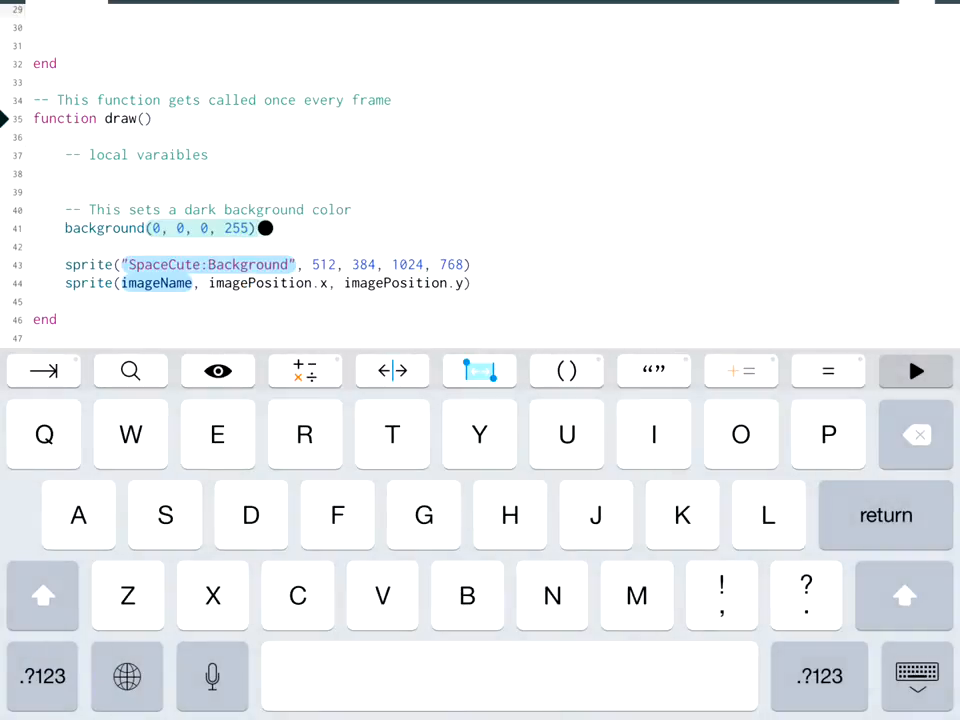
pyautogui.scroll(3, 400, 150)
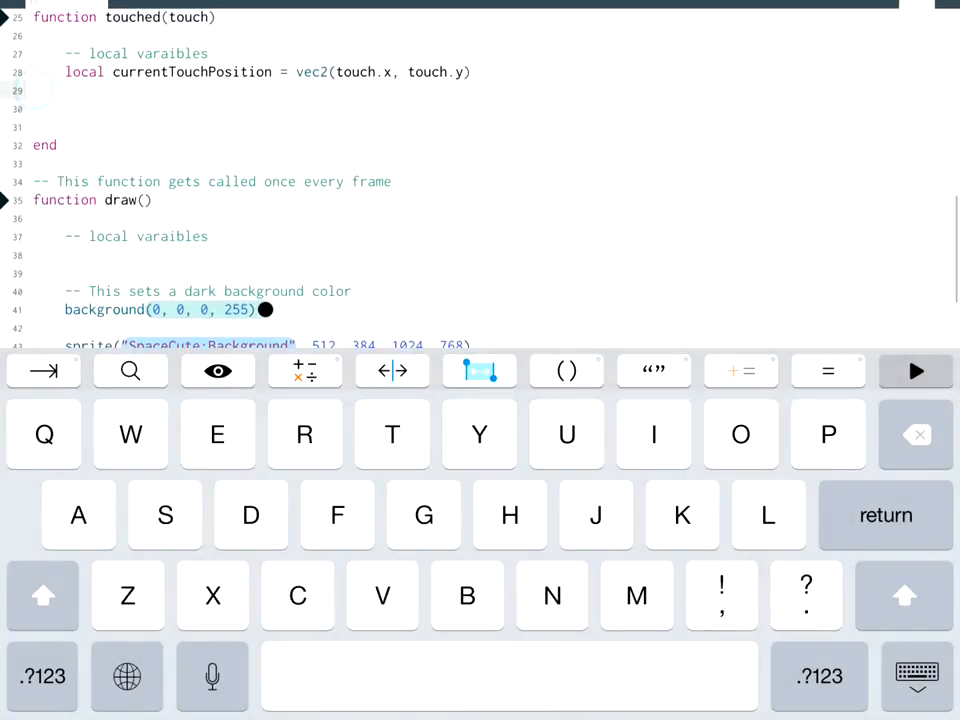
pyautogui.click(470, 71)
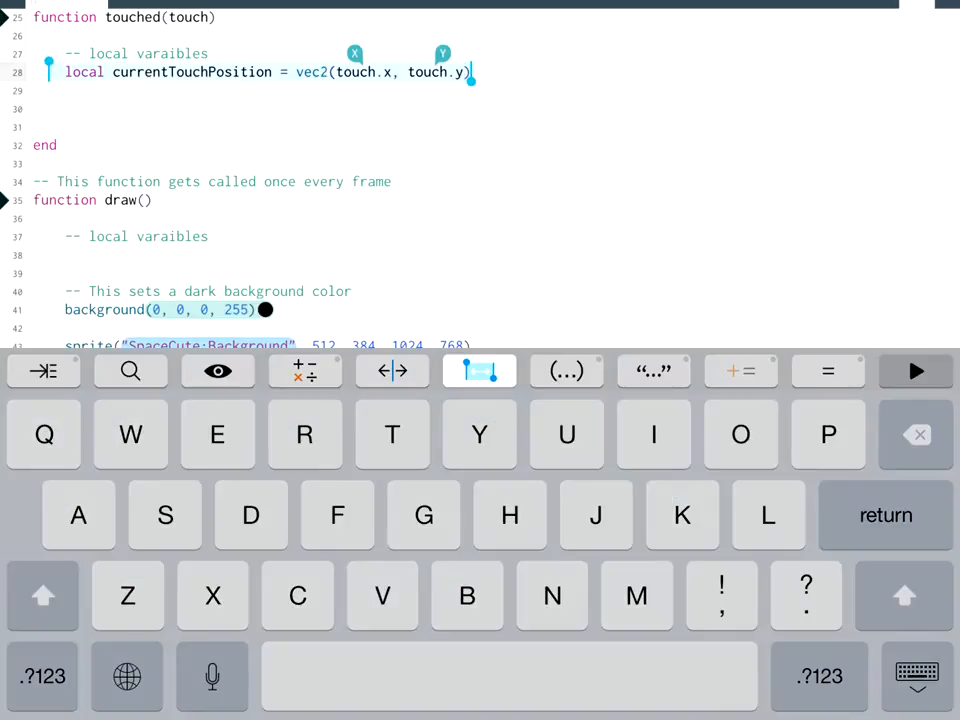
pyautogui.click(270, 71)
pyautogui.click(100, 30)
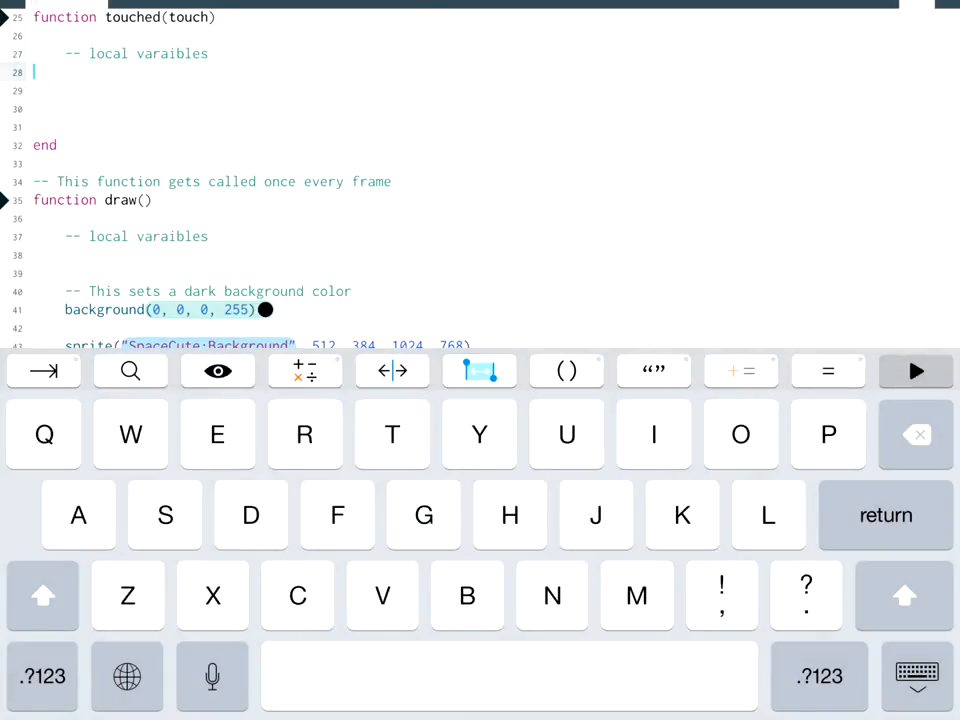
pyautogui.click(916, 434)
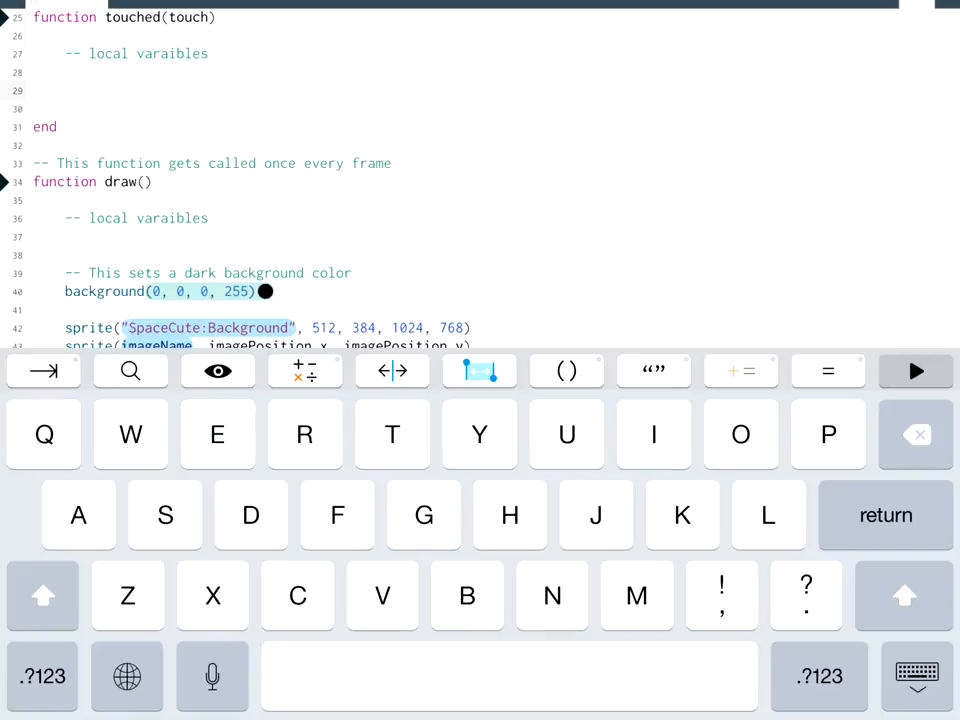
pyautogui.click(916, 434)
pyautogui.scroll(-3, 400, 200)
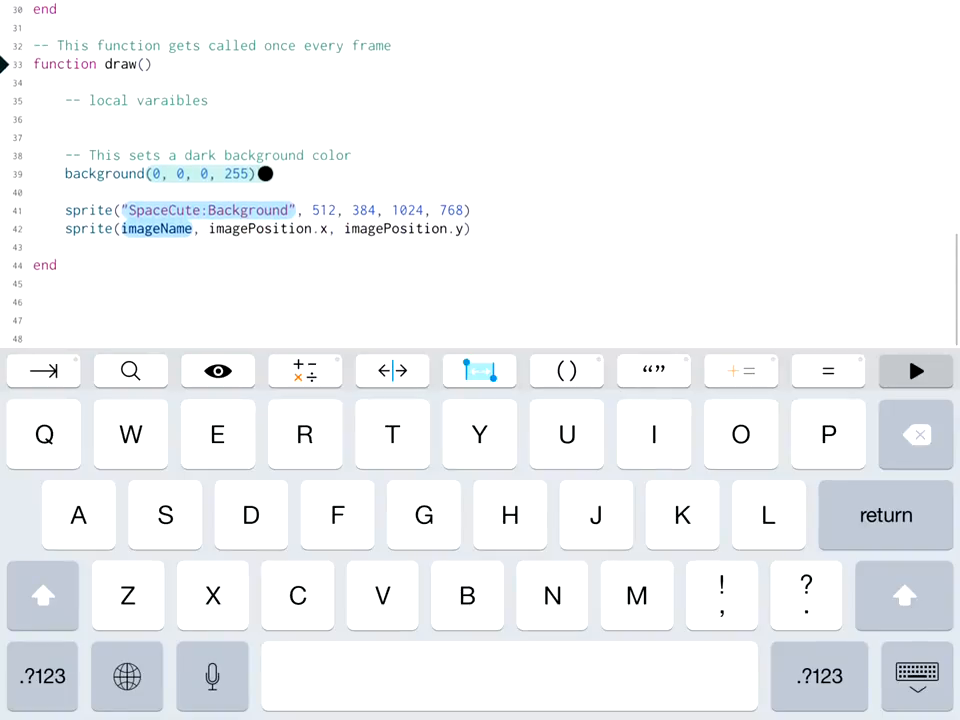
# Cut both sprite drawing lines from draw(), leaving the dark background call
pyautogui.click(472, 229)
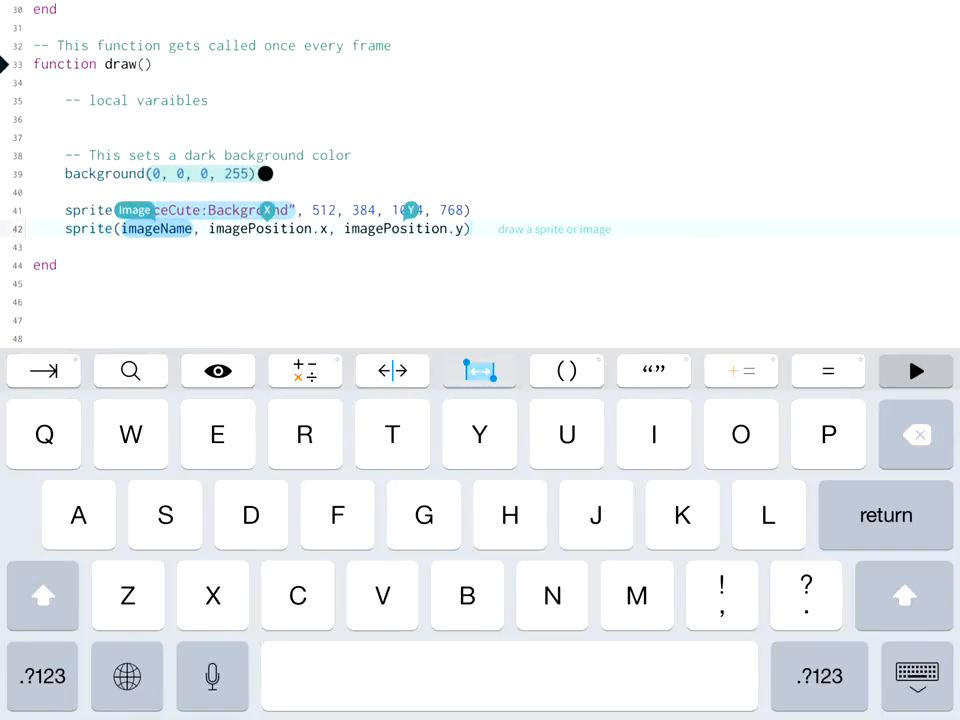
pyautogui.click(479, 371)
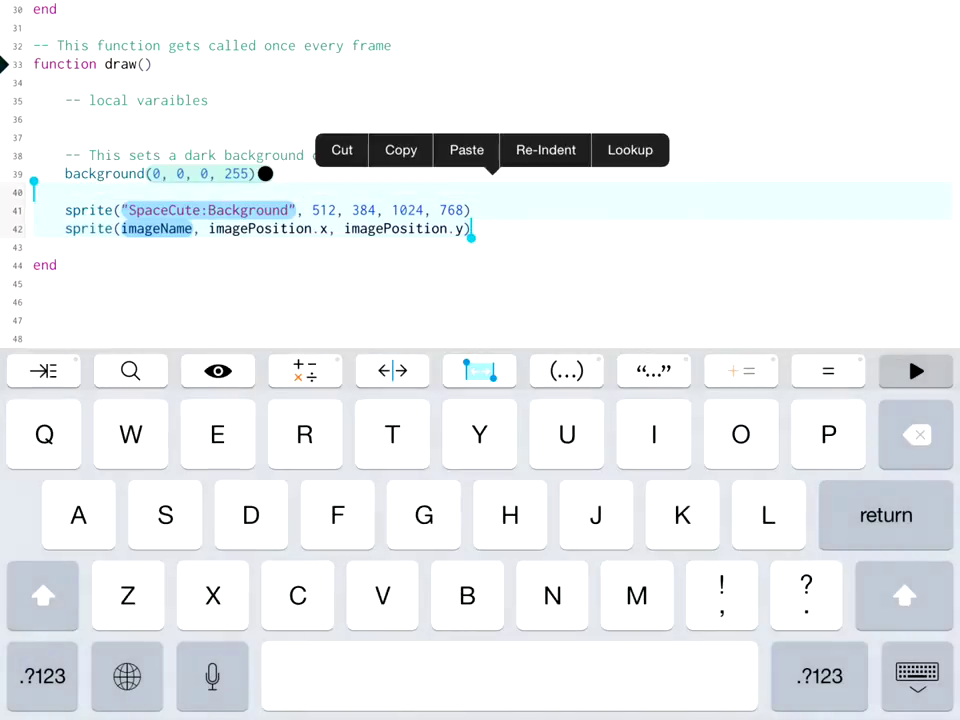
pyautogui.click(916, 434)
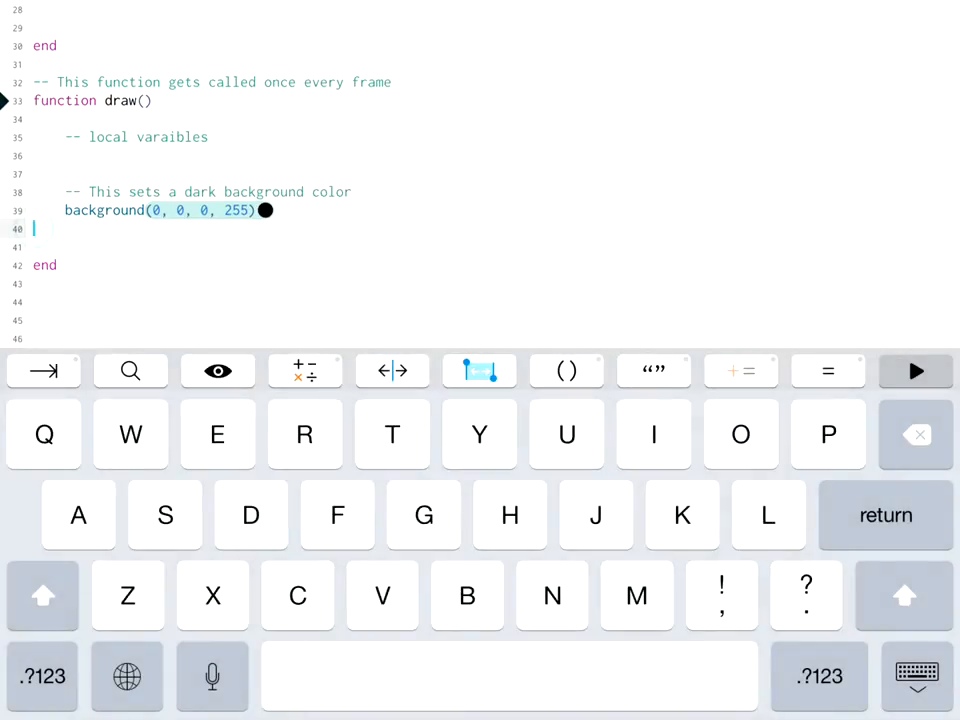
pyautogui.scroll(6, 265, 210)
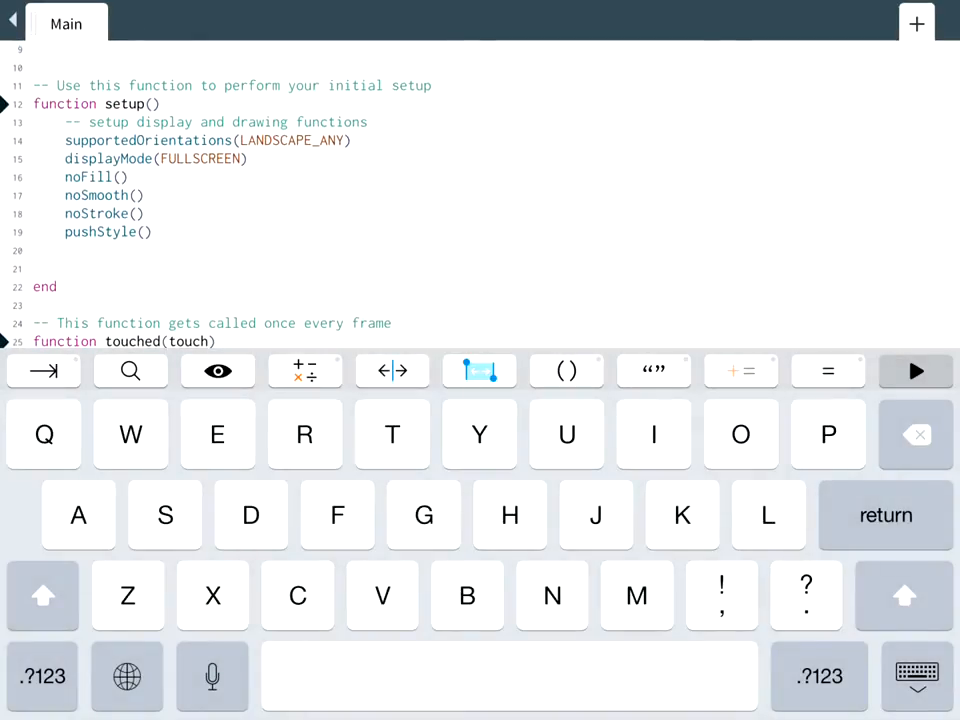
pyautogui.click(65, 158)
# Comment out the displayMode(FULLSCREEN) line with -- in setup
pyautogui.click(820, 676)
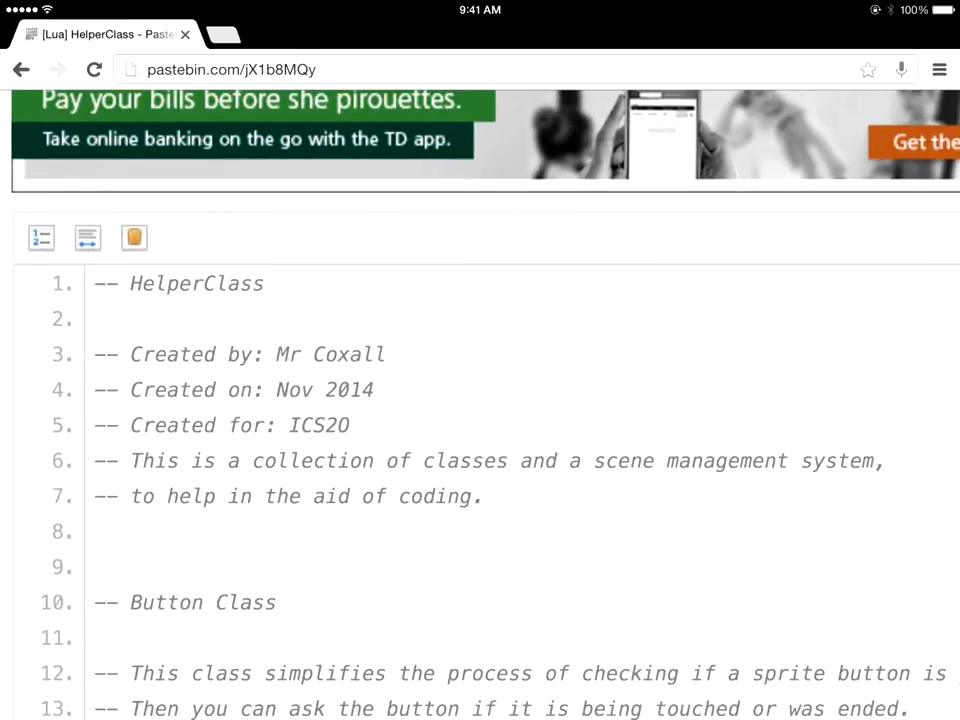
pyautogui.scroll(-3, 480, 400)
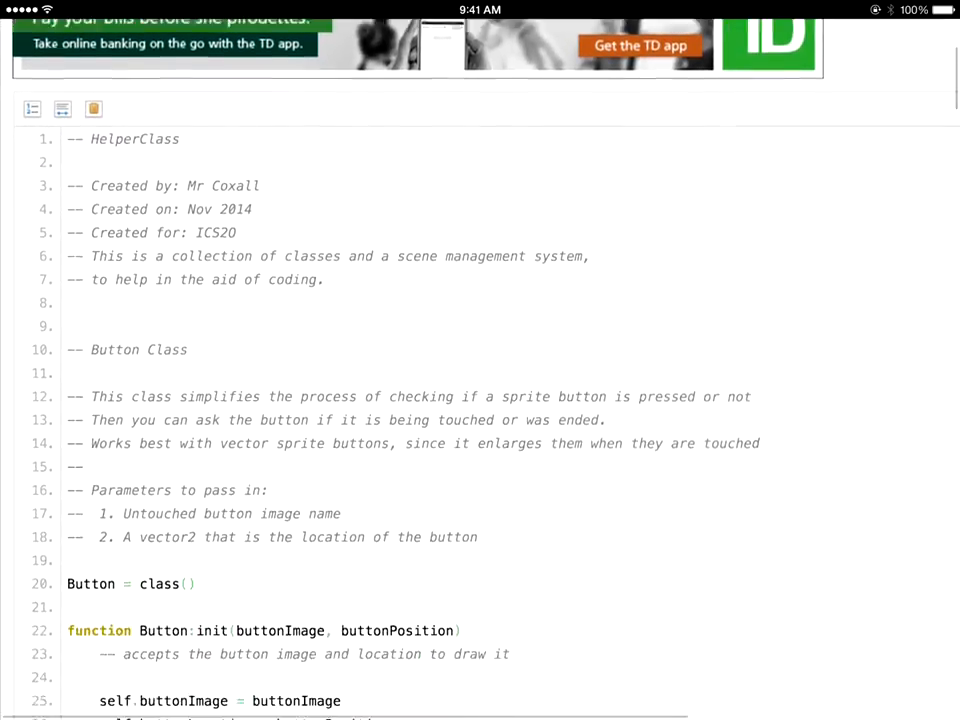
pyautogui.scroll(-3, 480, 400)
pyautogui.scroll(5, 480, 400)
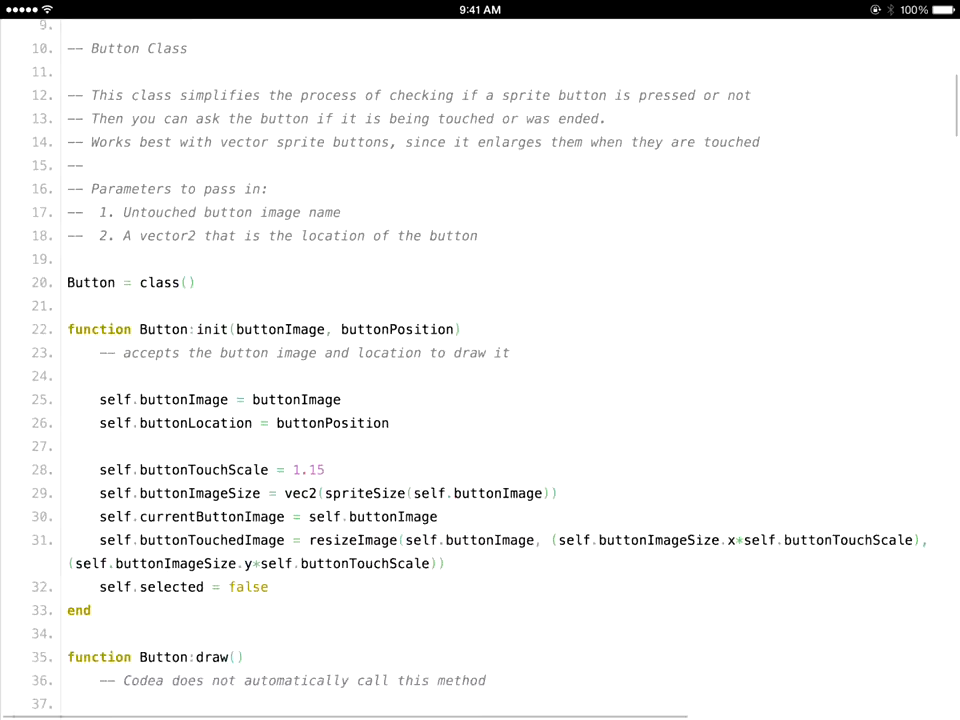
pyautogui.scroll(5, 480, 400)
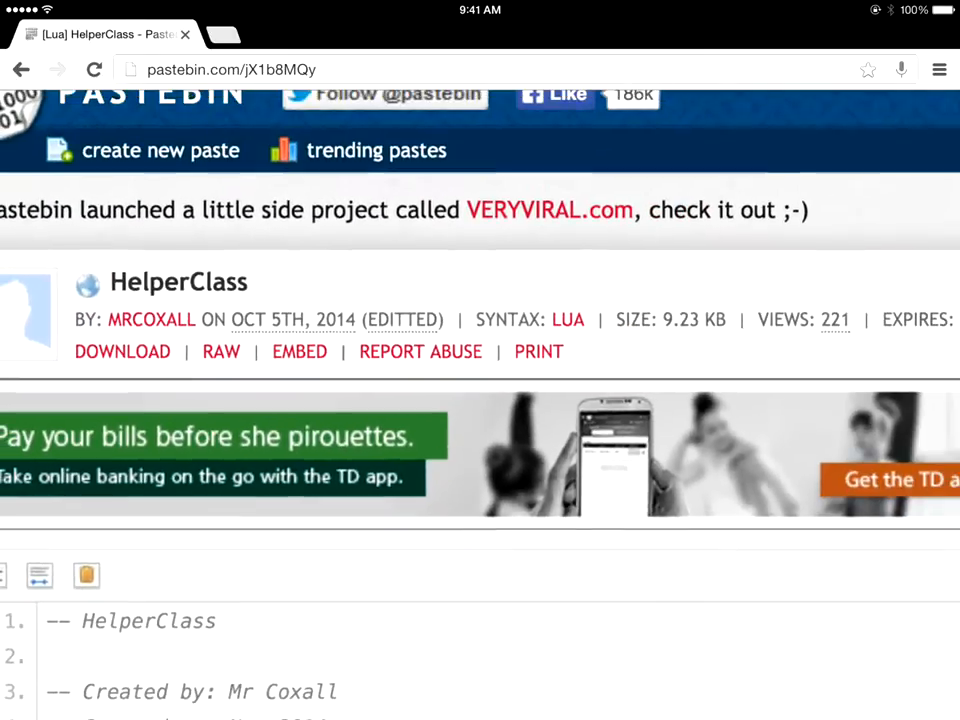
# Open the raw HelperClass paste, select all its code, copy it and leave Chrome
pyautogui.click(182, 315)
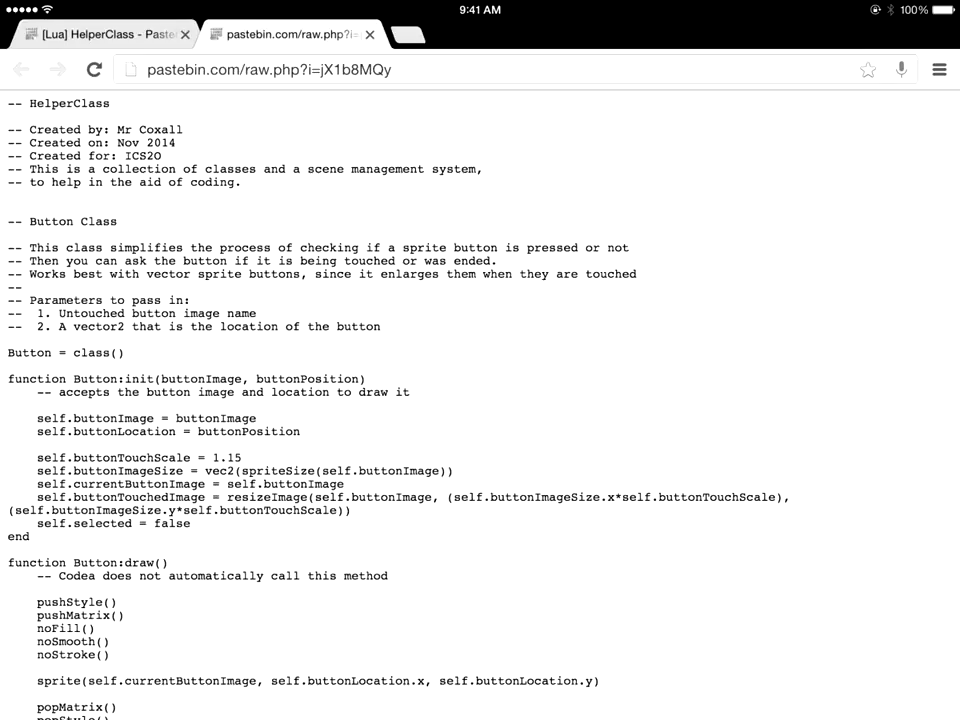
pyautogui.scroll(-2, 480, 400)
pyautogui.scroll(2, 480, 400)
pyautogui.doubleClick(69, 103)
pyautogui.moveTo(112, 103); pyautogui.dragTo(755, 700)
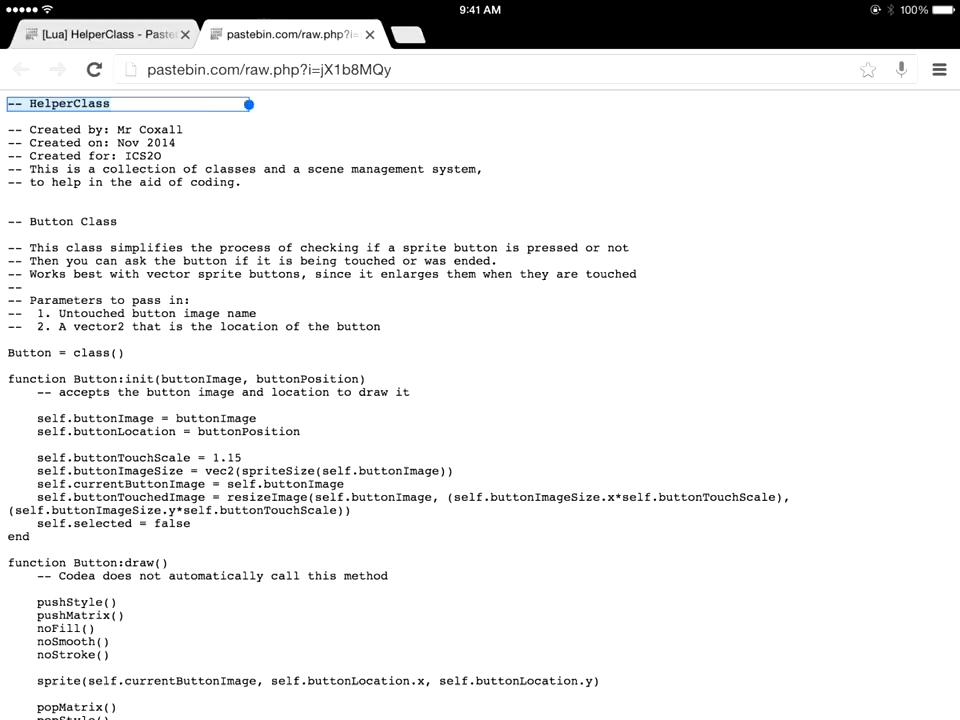
pyautogui.click(479, 59)
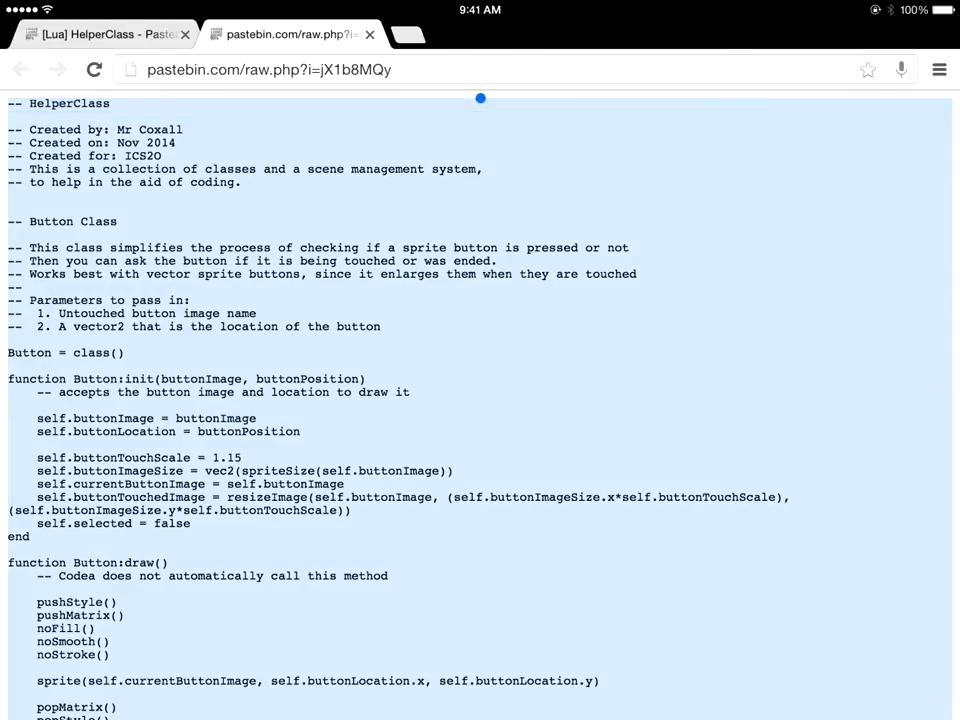
pyautogui.press('super+Tab')
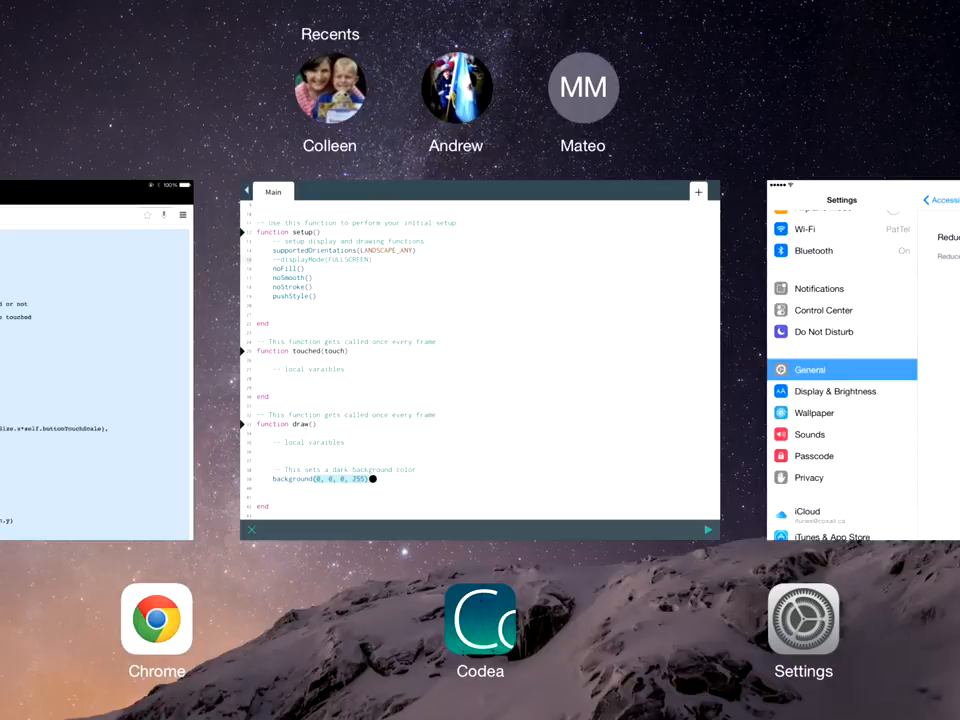
# Return to Codea and create a new blank file named HelperClass in the project
pyautogui.click(480, 360)
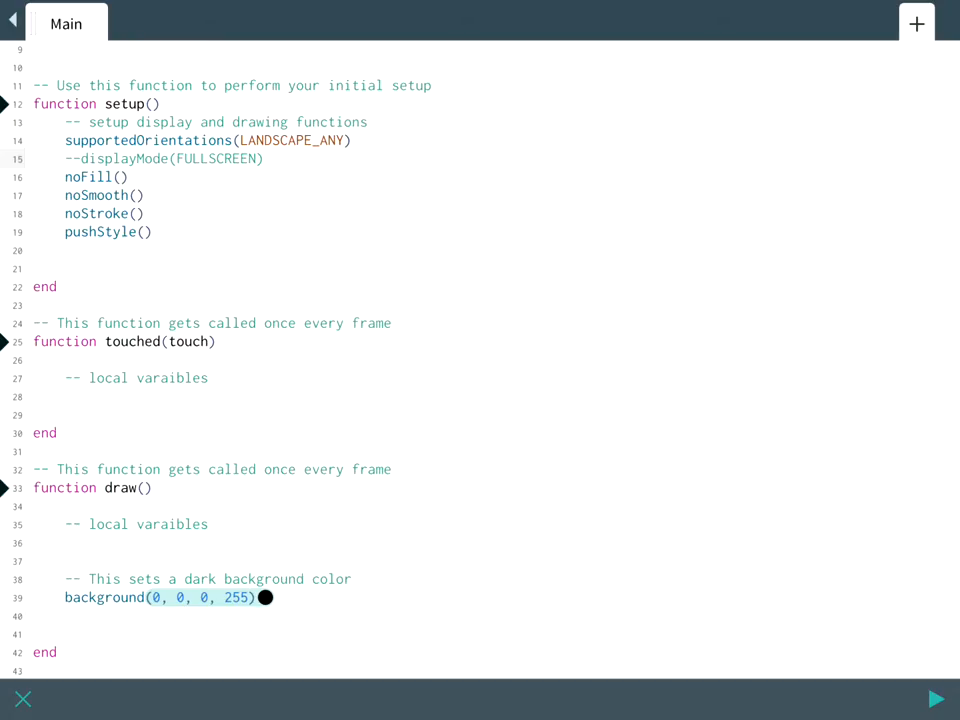
pyautogui.click(916, 24)
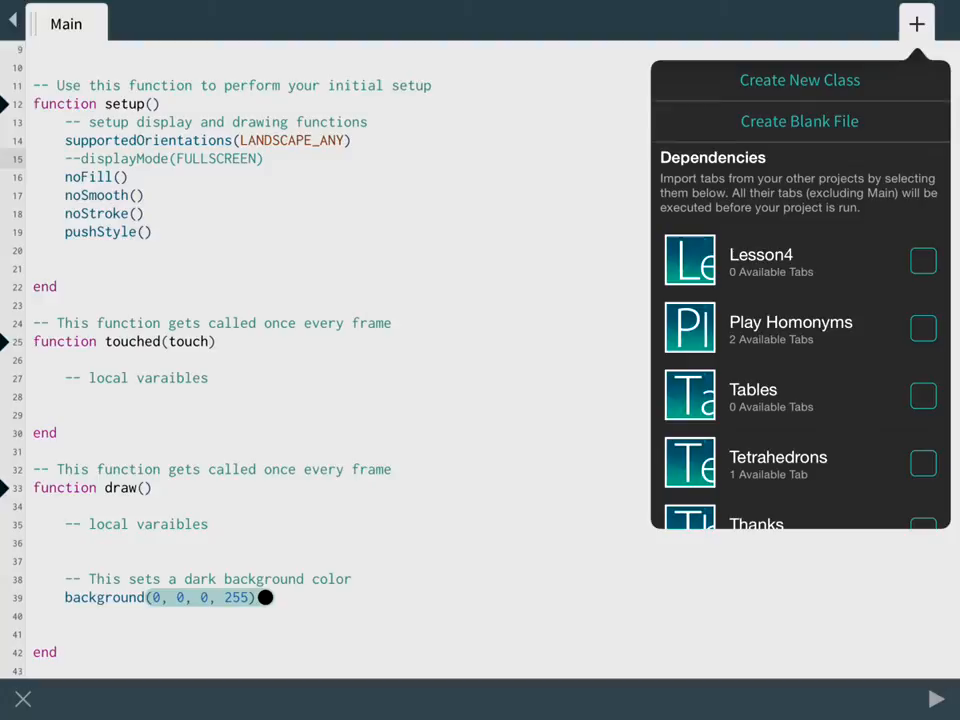
pyautogui.click(799, 121)
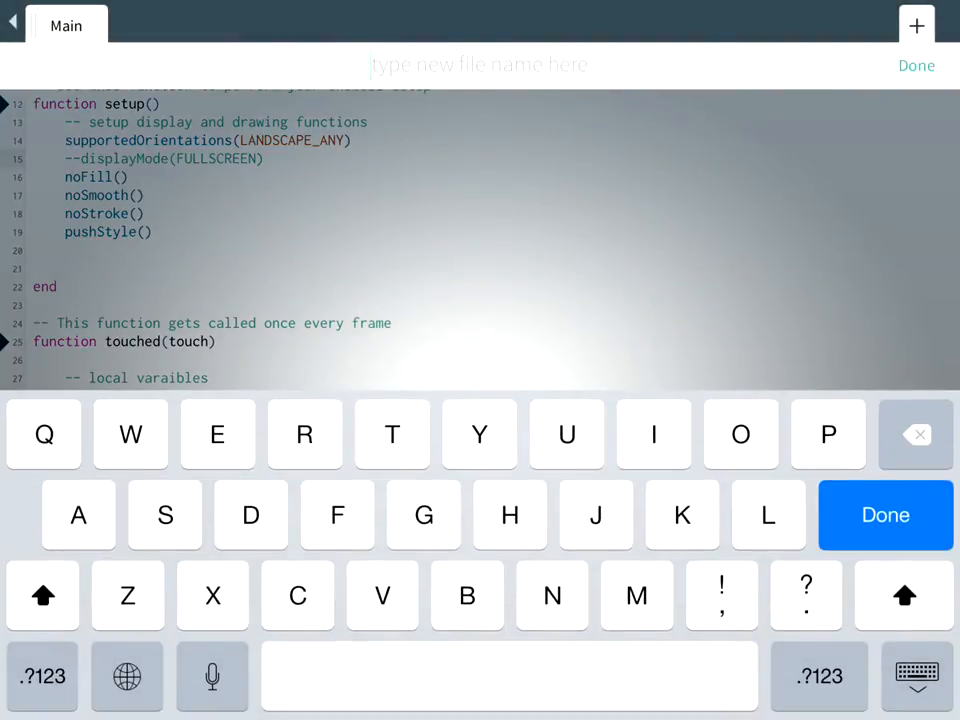
pyautogui.write('He')
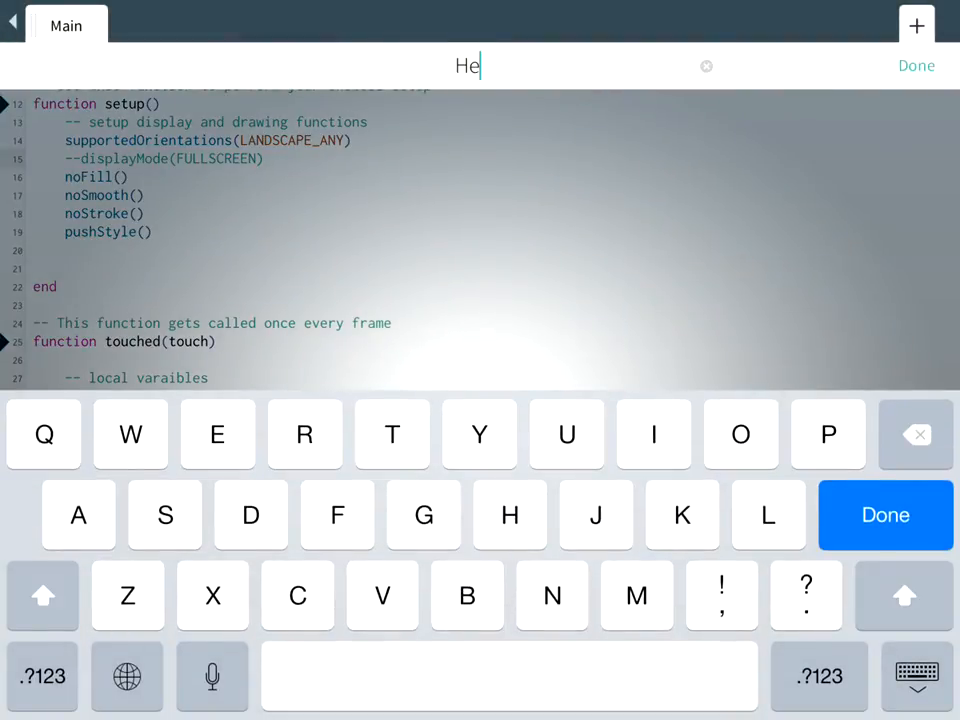
pyautogui.write('lper')
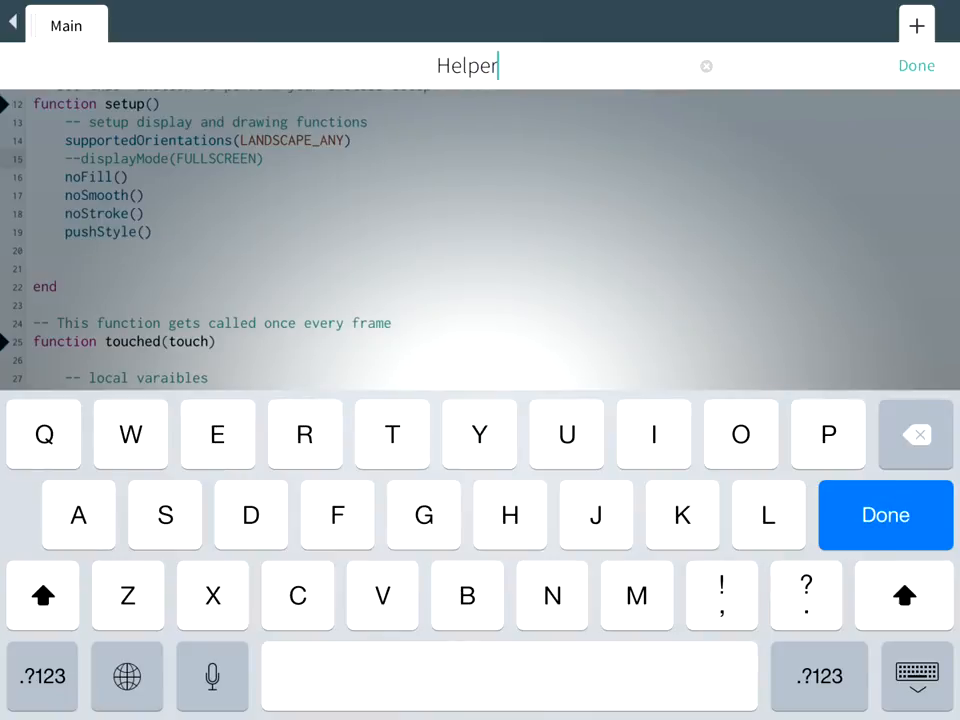
pyautogui.write('Class')
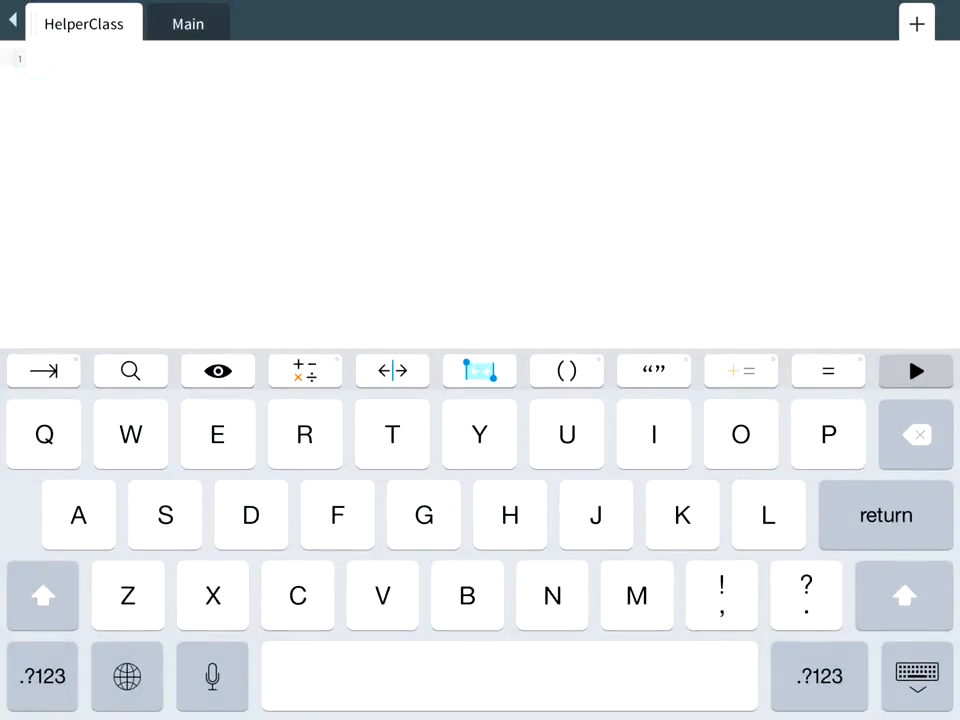
# Paste the helper code into the HelperClass tab and drag Main back to first position
pyautogui.click(34, 58)
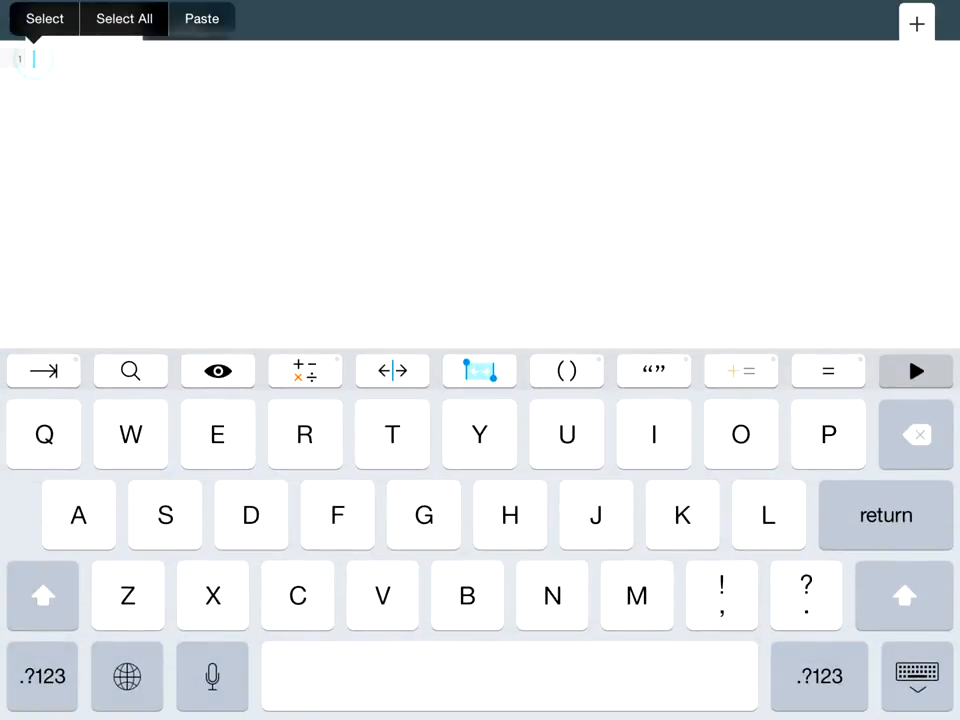
pyautogui.click(201, 18)
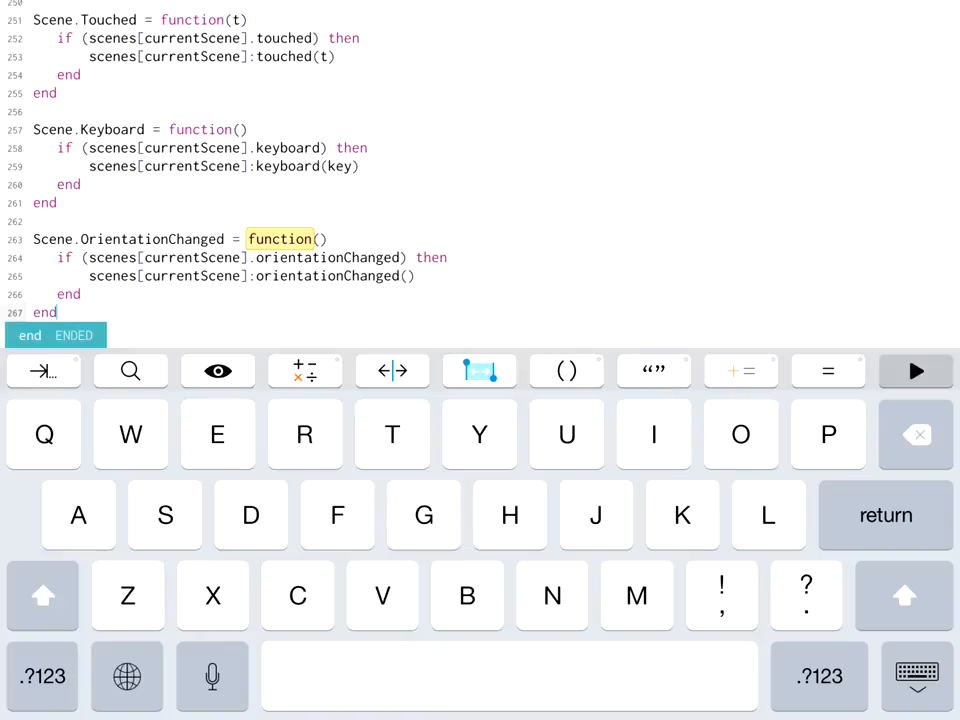
pyautogui.click(916, 371)
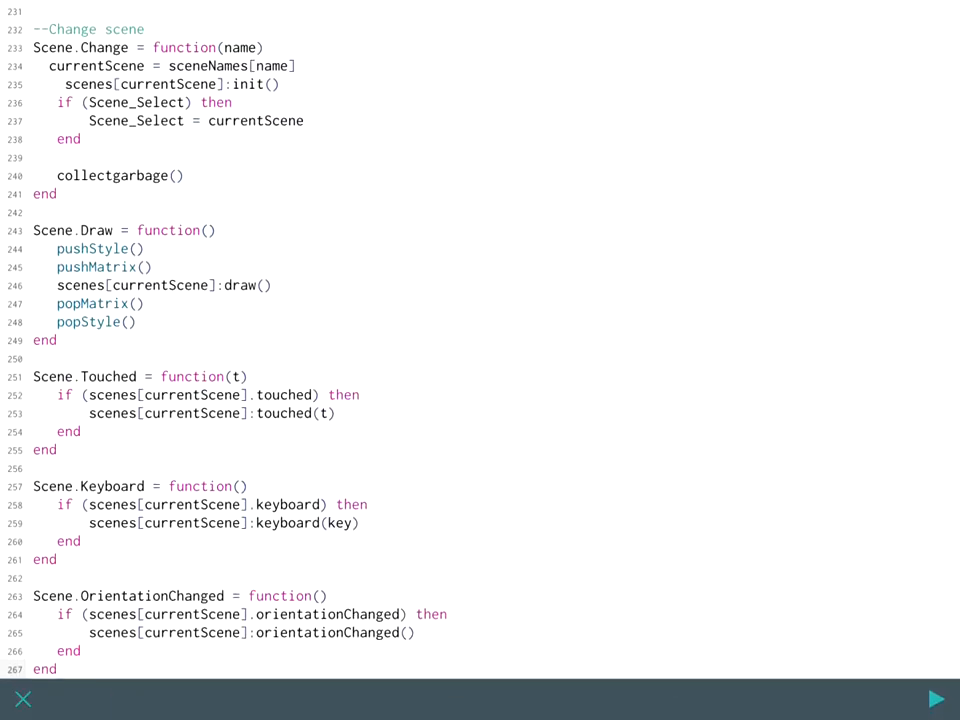
pyautogui.scroll(10, 480, 360)
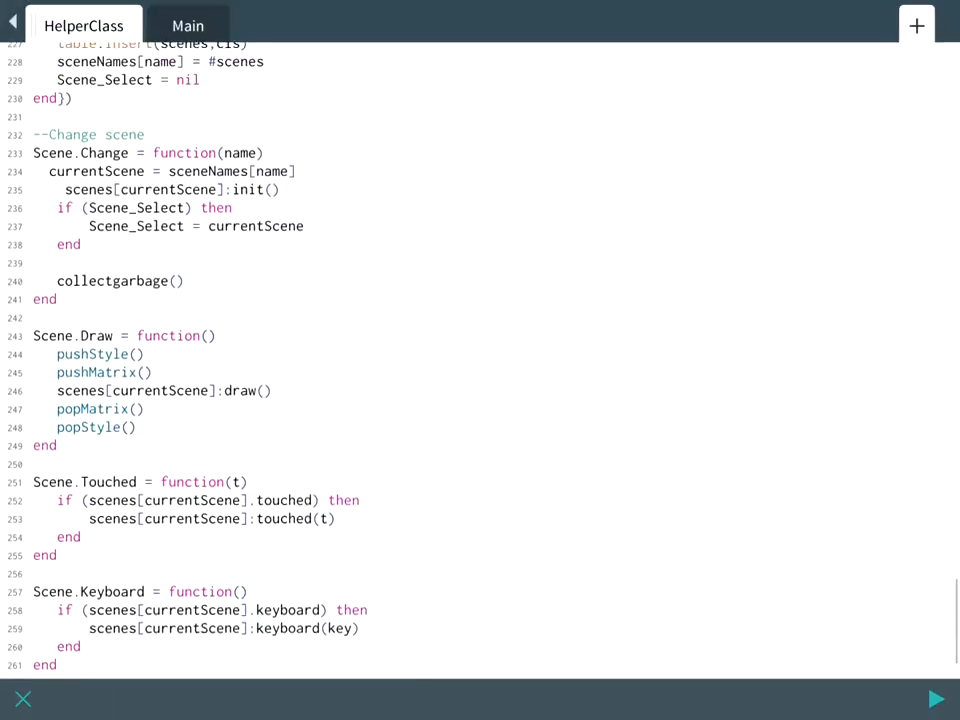
pyautogui.scroll(10, 480, 360)
pyautogui.scroll(10, 480, 360)
pyautogui.scroll(10, 480, 360)
pyautogui.scroll(10, 480, 360)
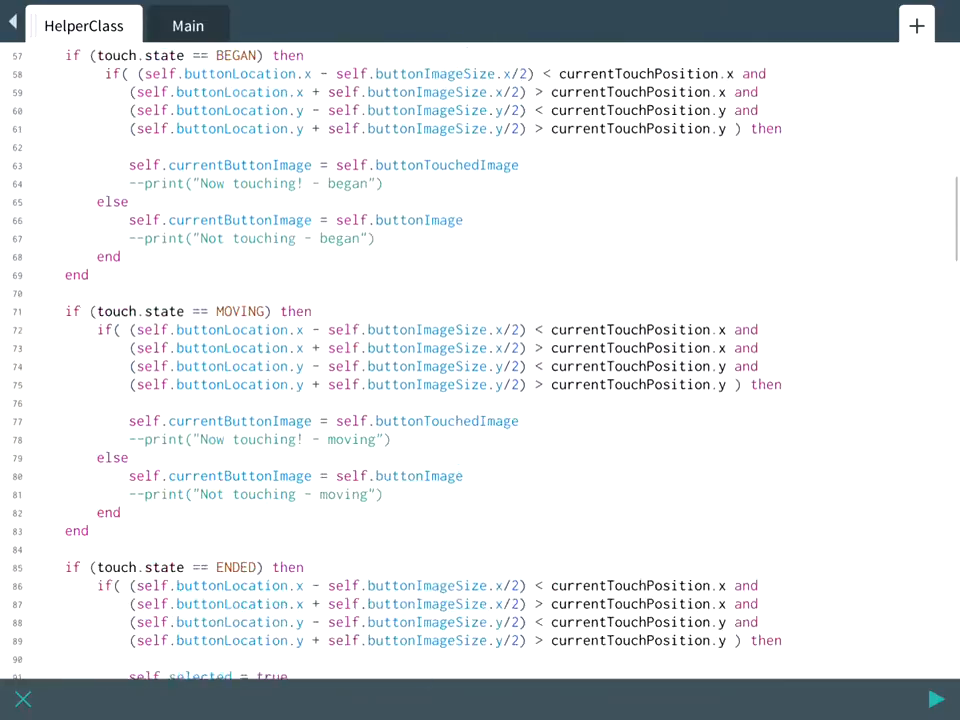
pyautogui.scroll(10, 480, 360)
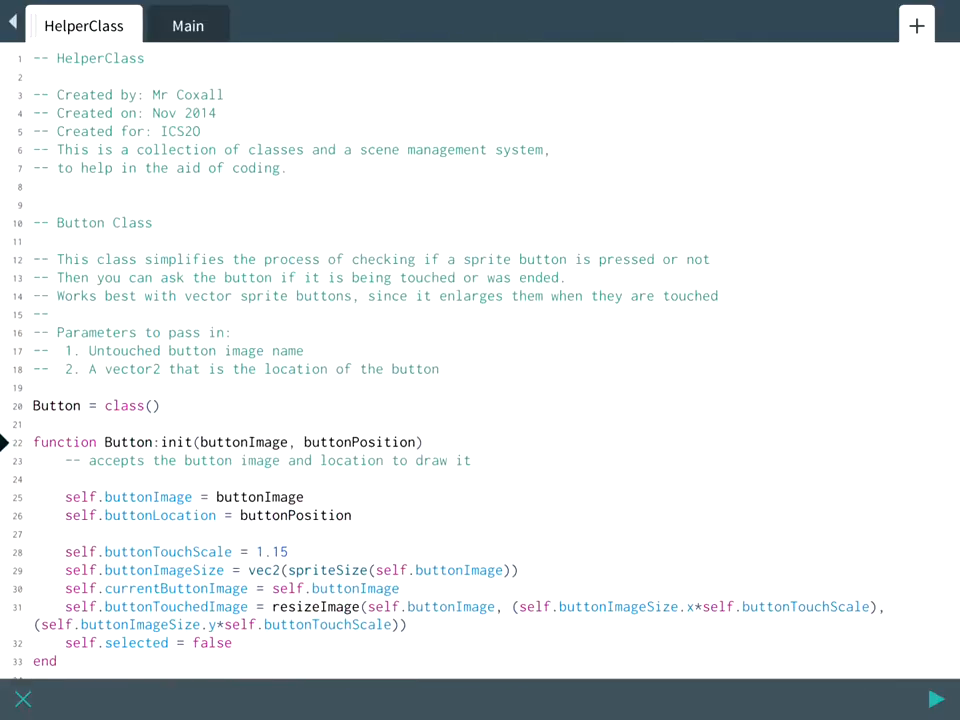
pyautogui.moveTo(84, 25); pyautogui.dragTo(246, 25)
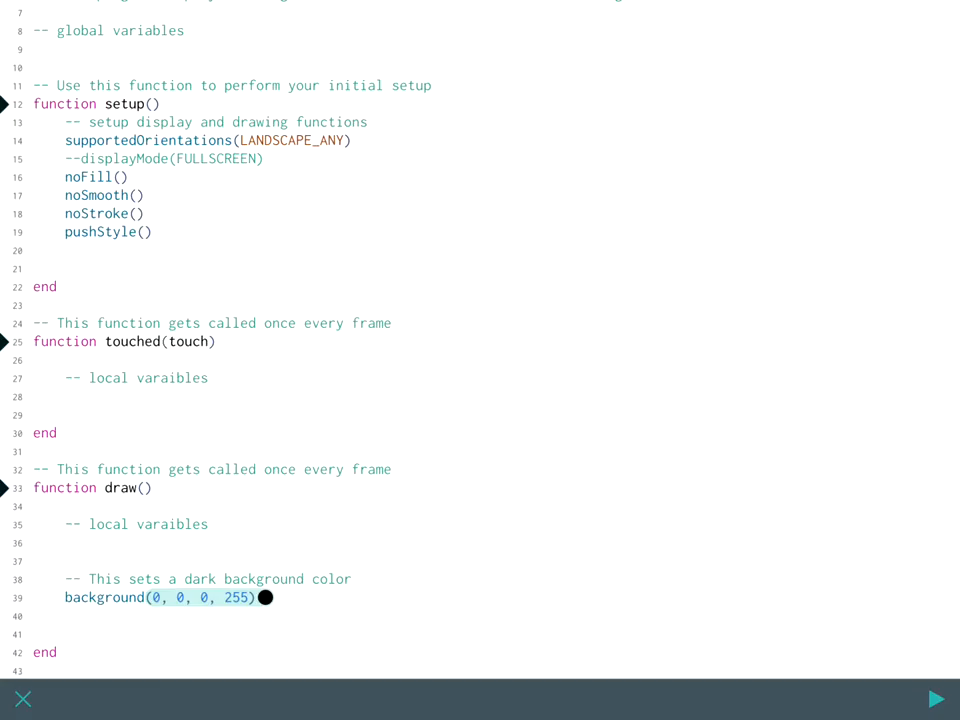
pyautogui.scroll(5, 265, 597)
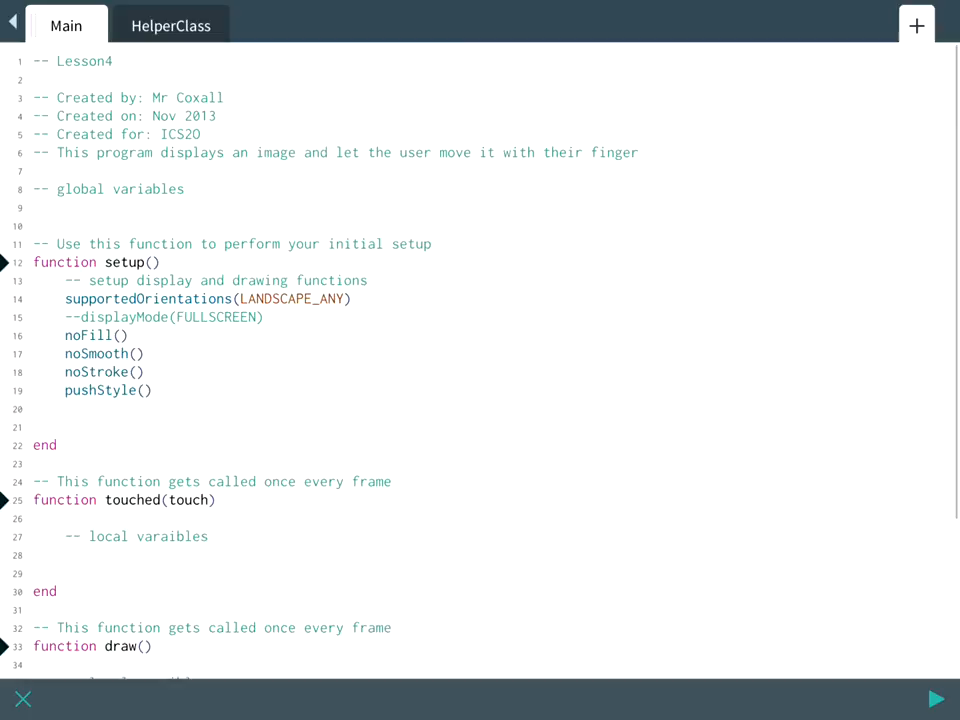
# Add a 'local beetle' declaration on a new line under the global variables comment
pyautogui.click(60, 204)
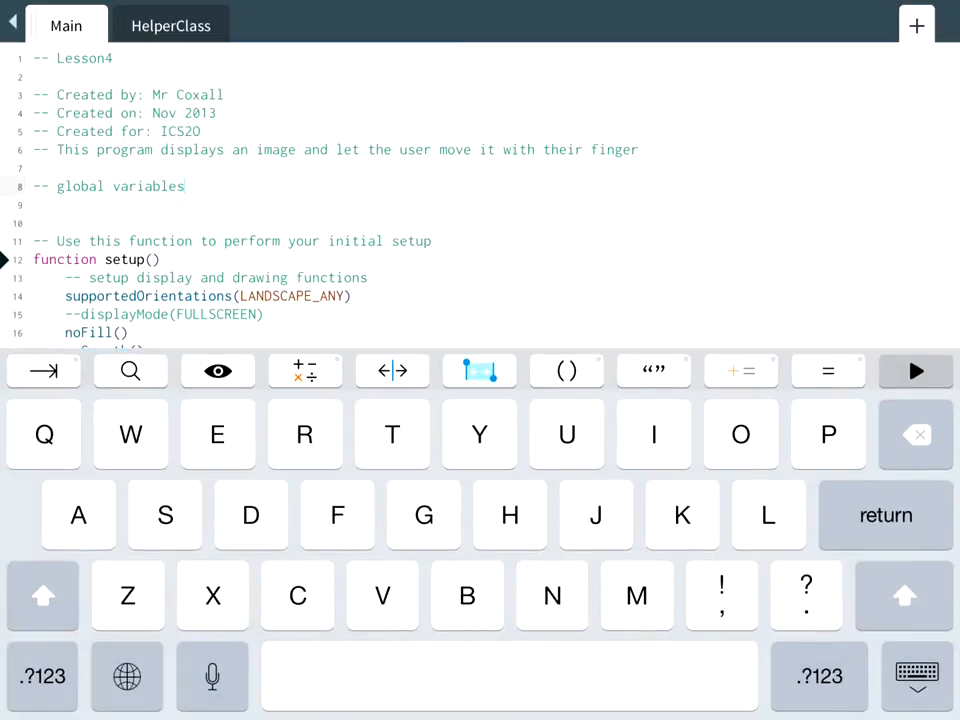
pyautogui.press('Return')
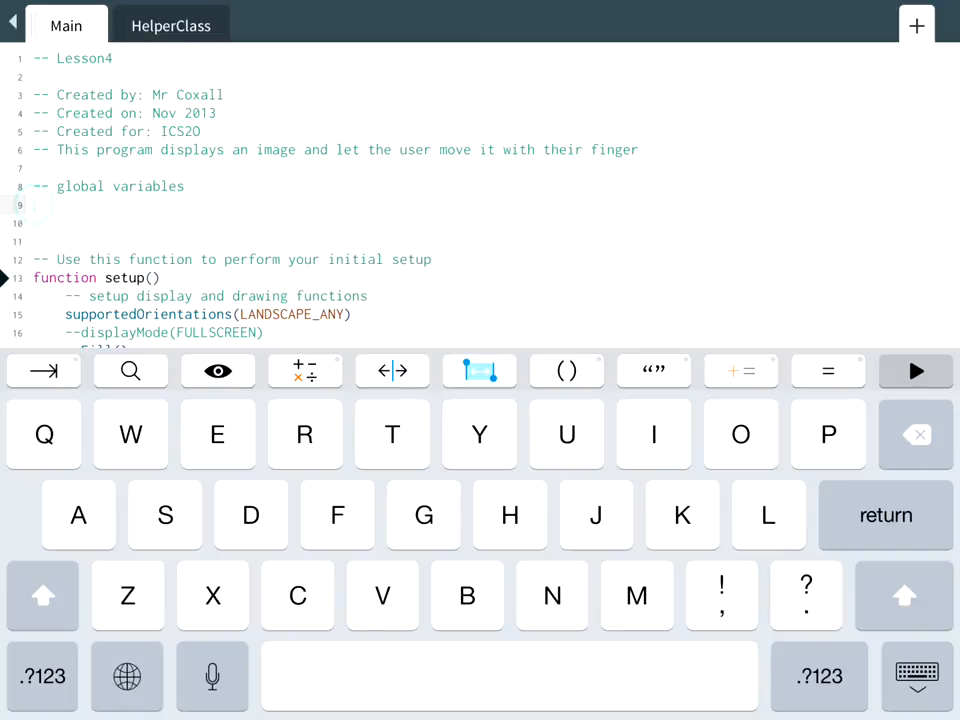
pyautogui.write('l')
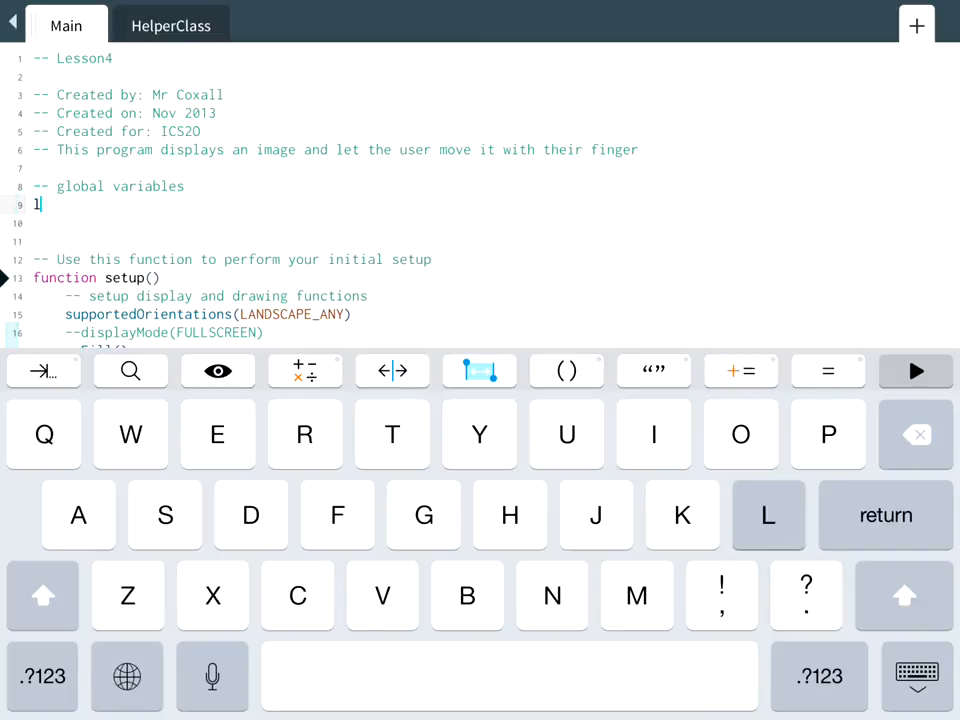
pyautogui.write('ocal')
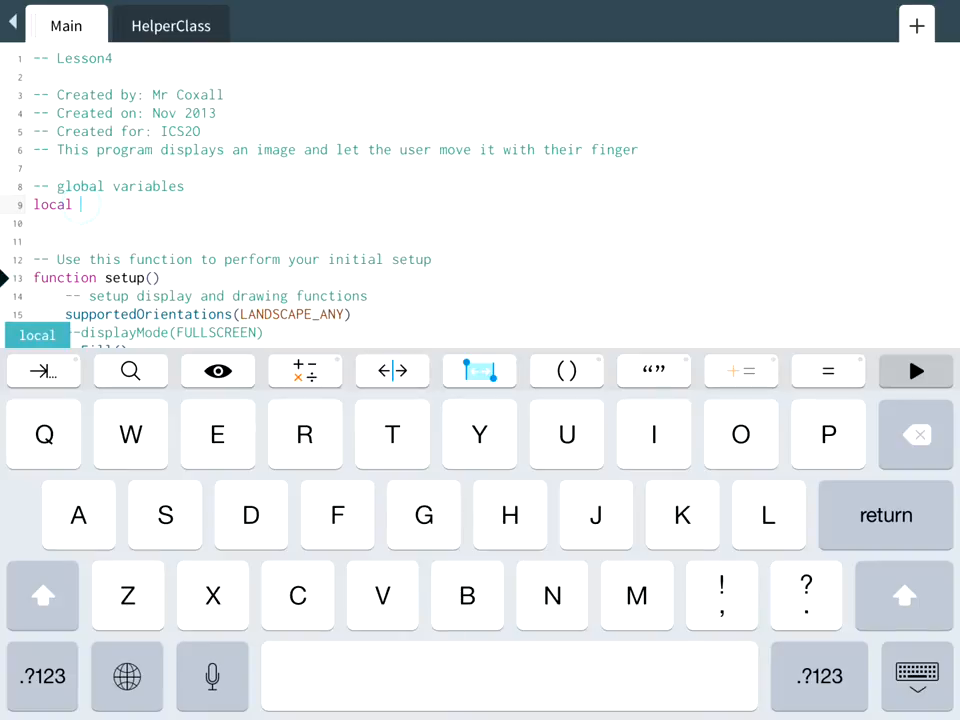
pyautogui.write('beetl')
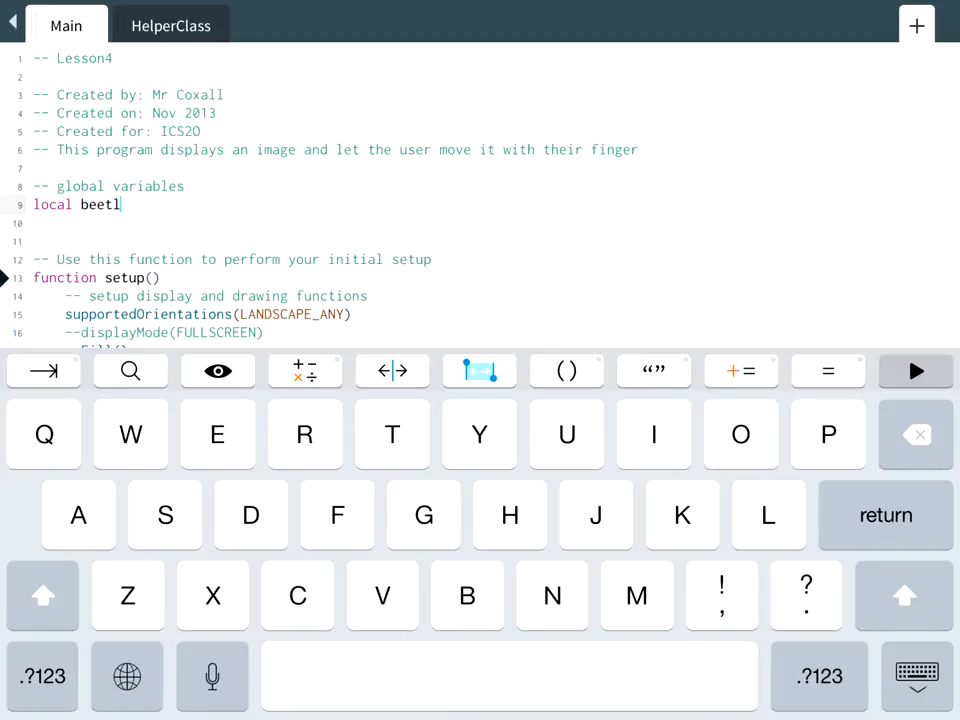
pyautogui.write('e')
pyautogui.scroll(-3, 480, 200)
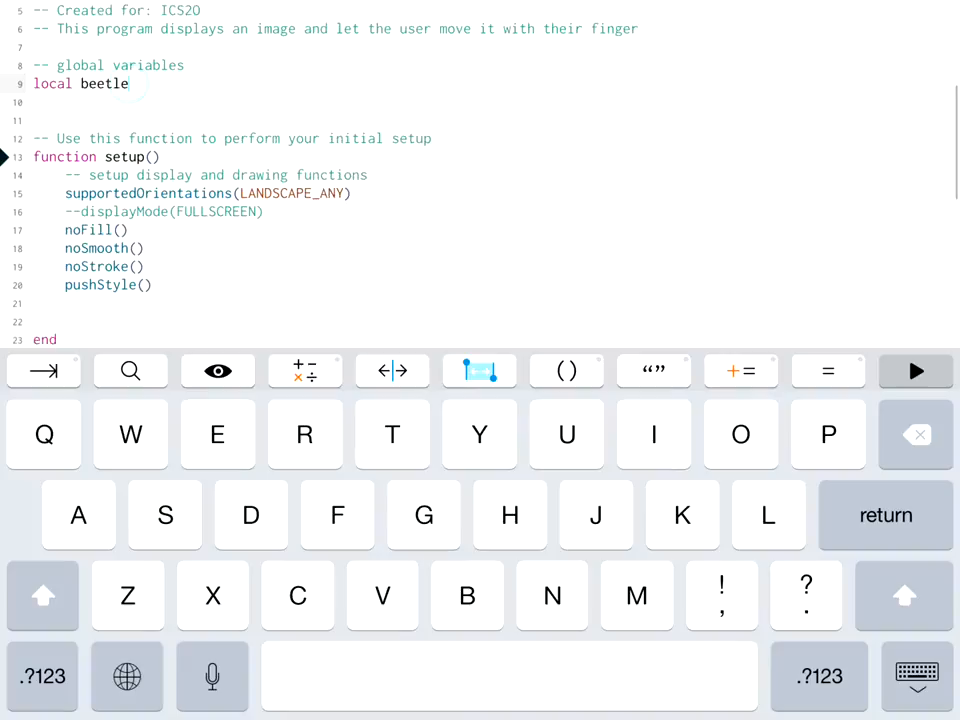
pyautogui.scroll(-1, 480, 200)
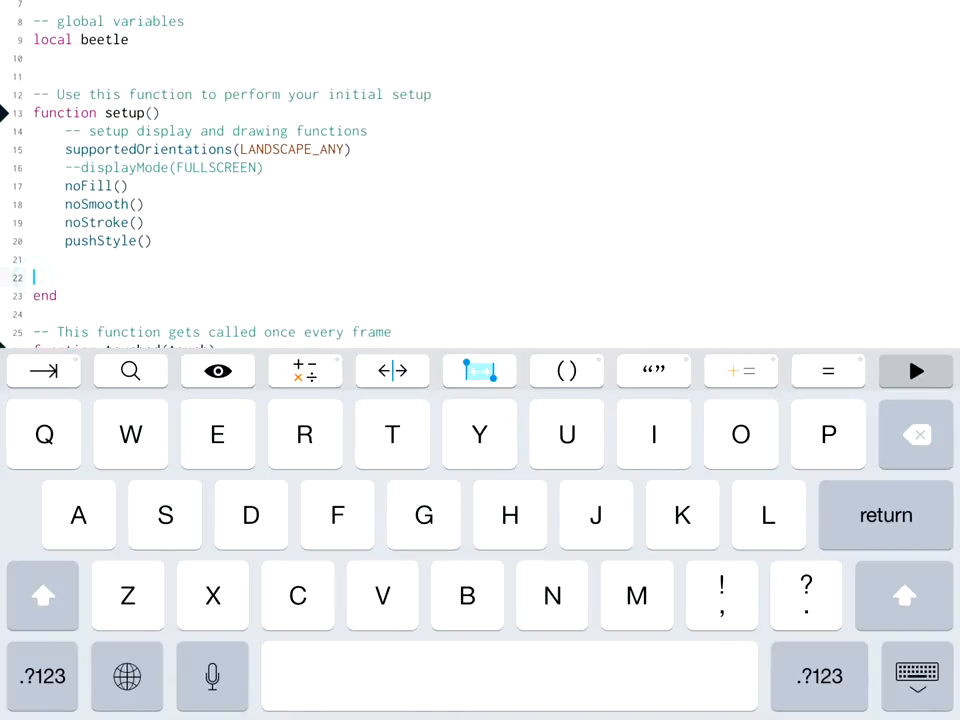
# Write beetle = SpriteObject() in setup via autocomplete and start a sprite line above it
pyautogui.press('Tab')
pyautogui.write('bet')
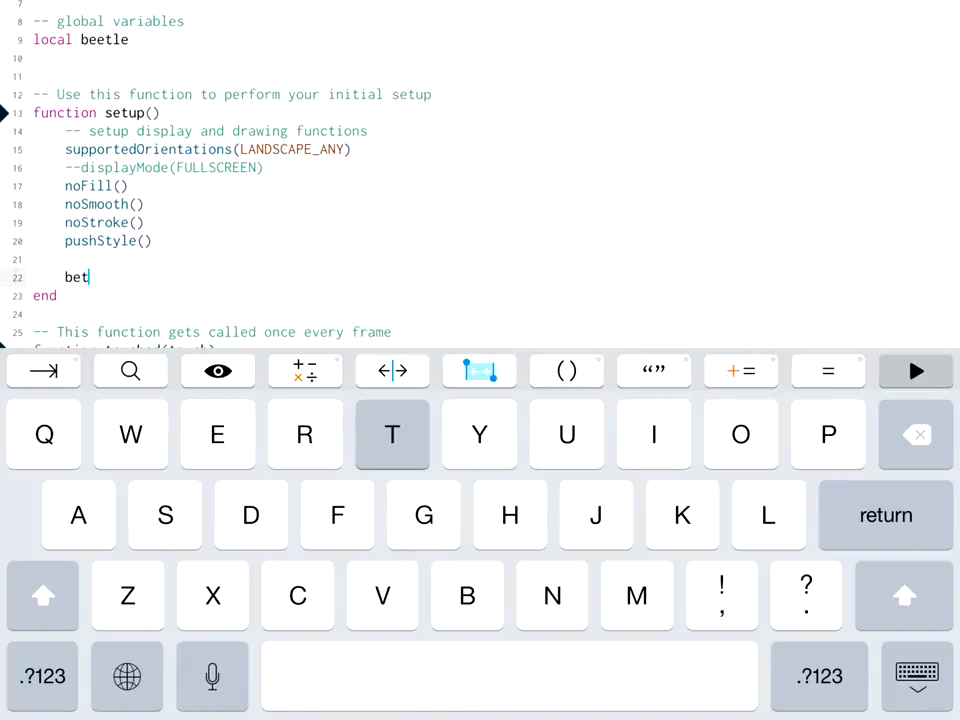
pyautogui.press('BackSpace')
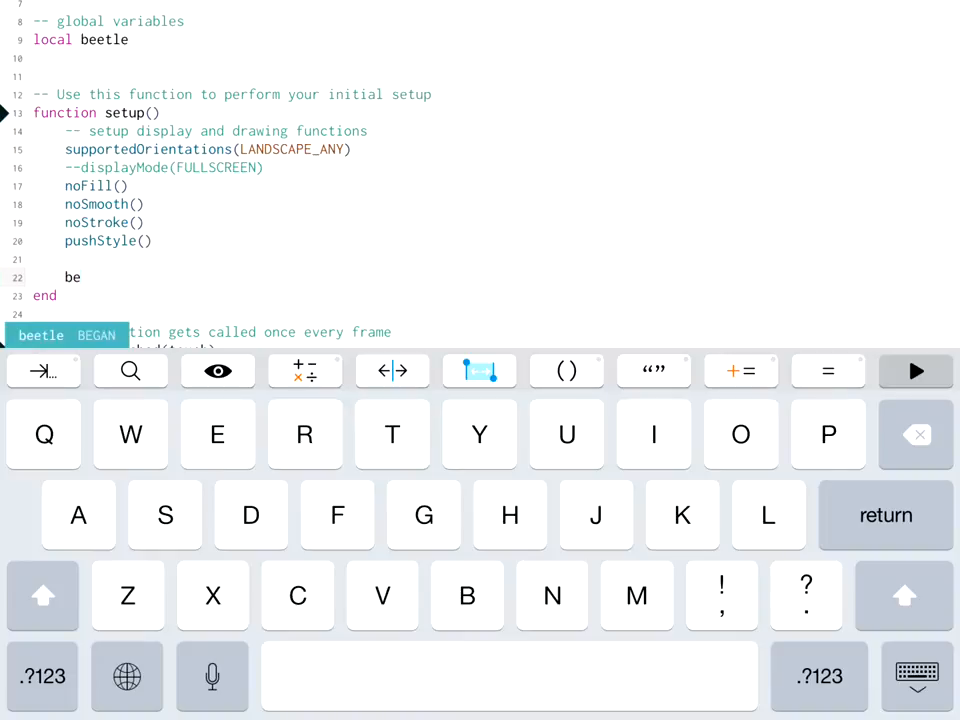
pyautogui.write('e')
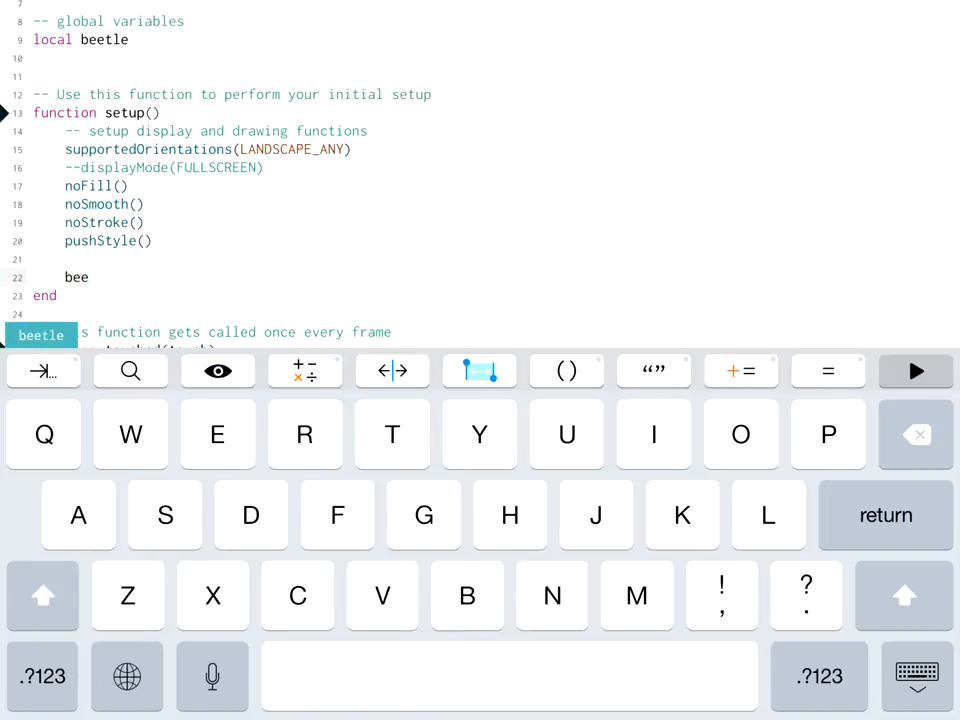
pyautogui.write('tle =')
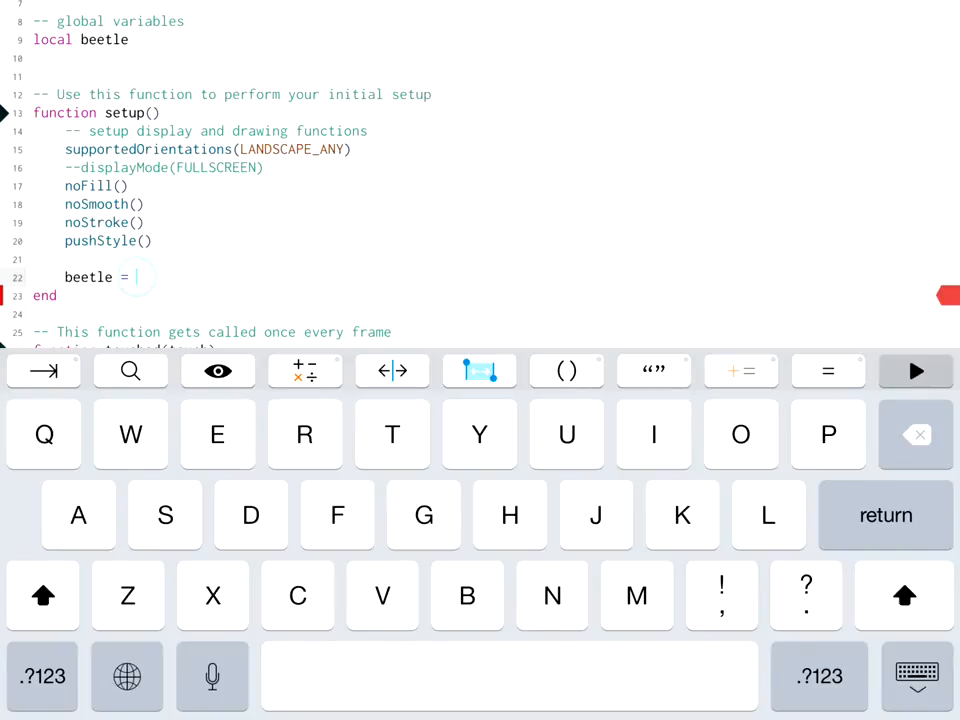
pyautogui.write('Sp')
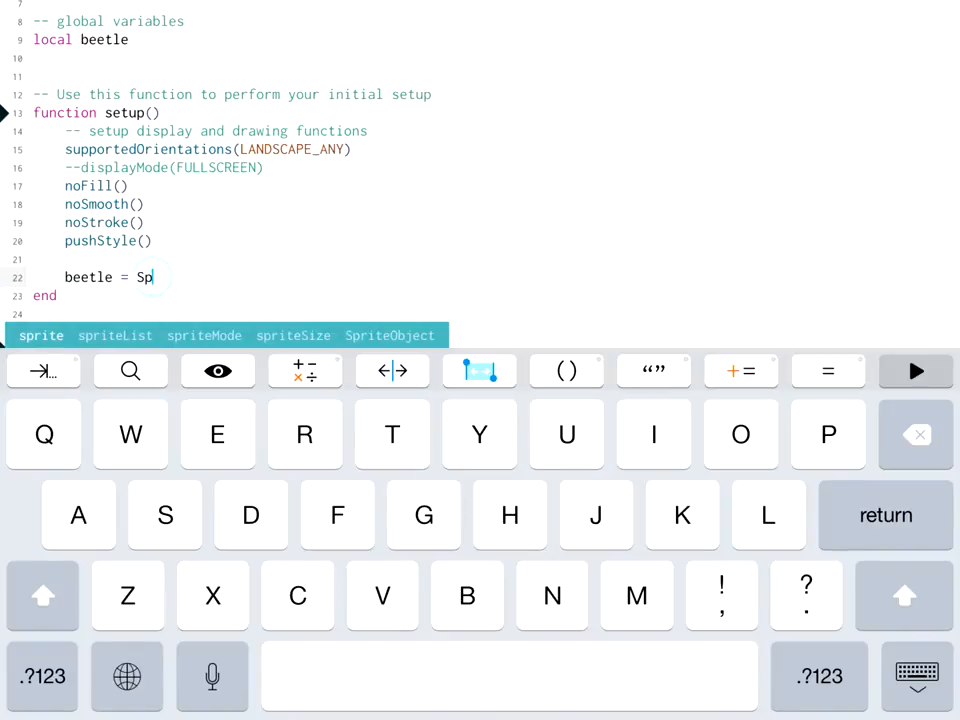
pyautogui.click(389, 335)
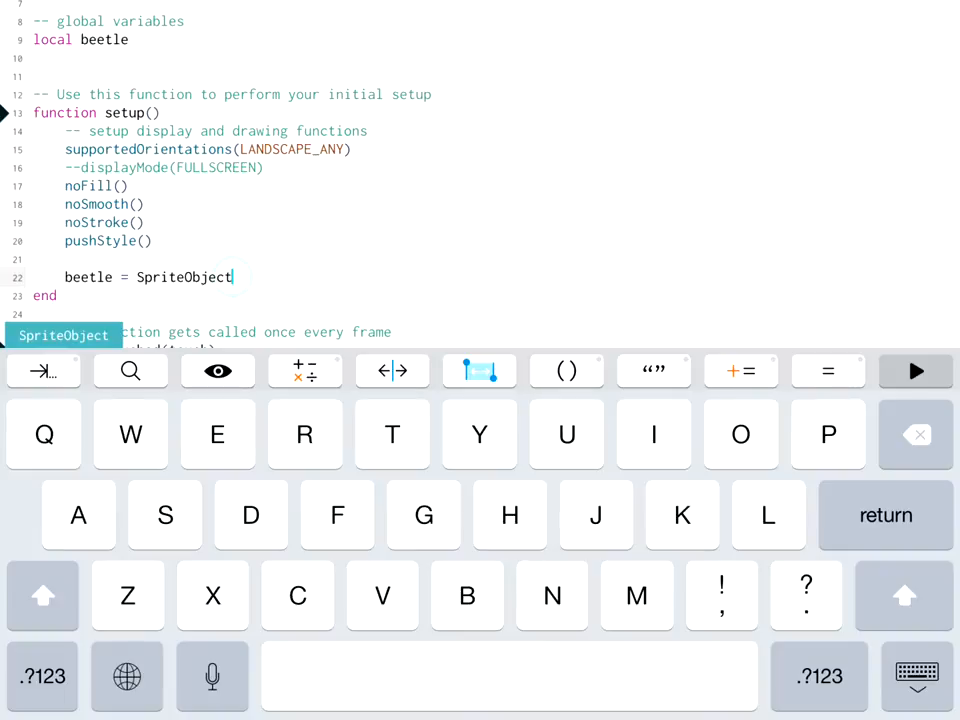
pyautogui.click(566, 371)
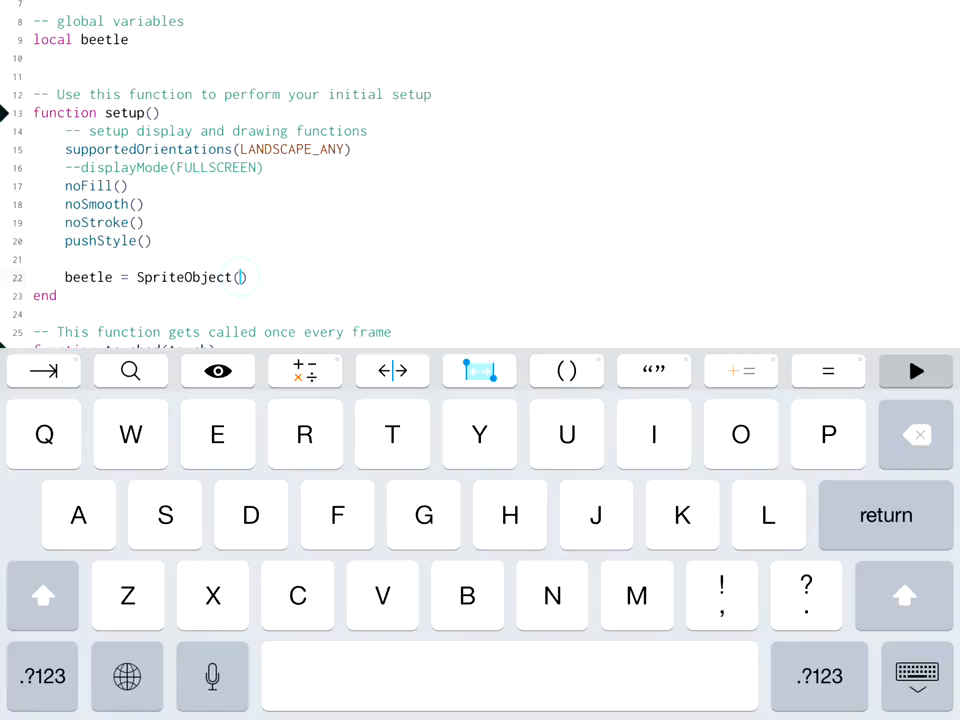
pyautogui.click(200, 259)
pyautogui.press('Return')
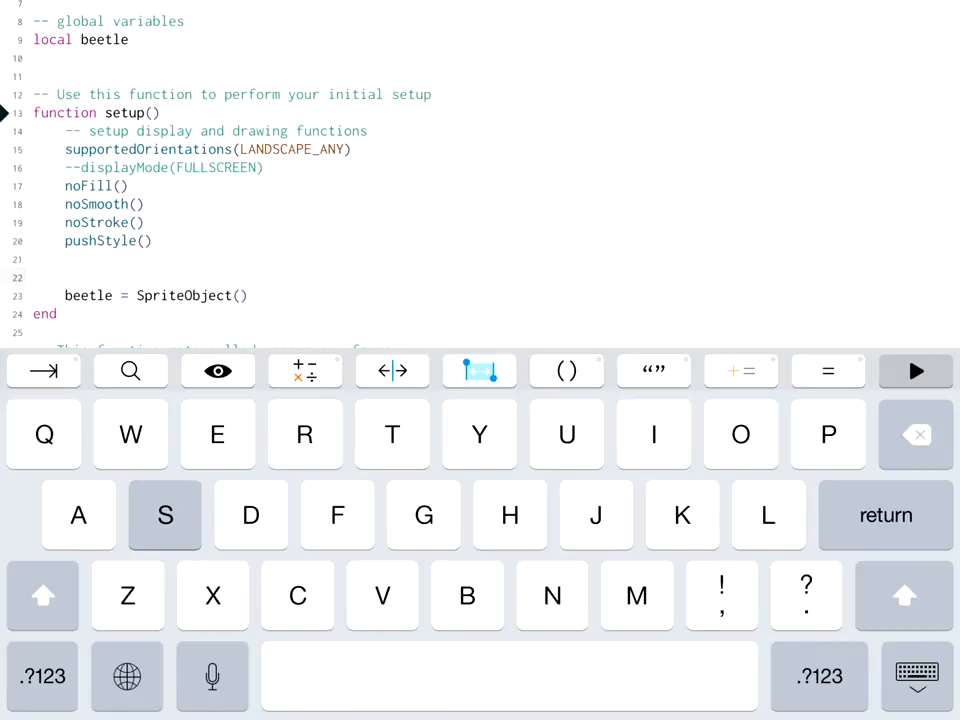
pyautogui.write('spr')
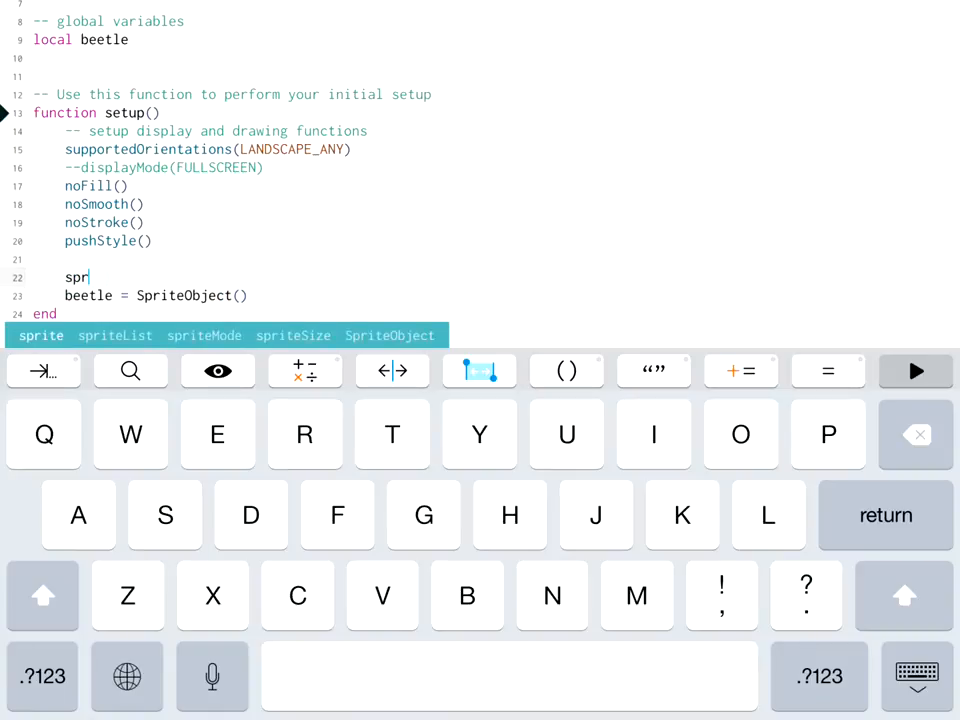
# Turn the line into sprite("SpaceCute:Beetle Ship") by choosing Beetle Ship from the SpaceCute assets
pyautogui.click(41, 335)
pyautogui.click(566, 371)
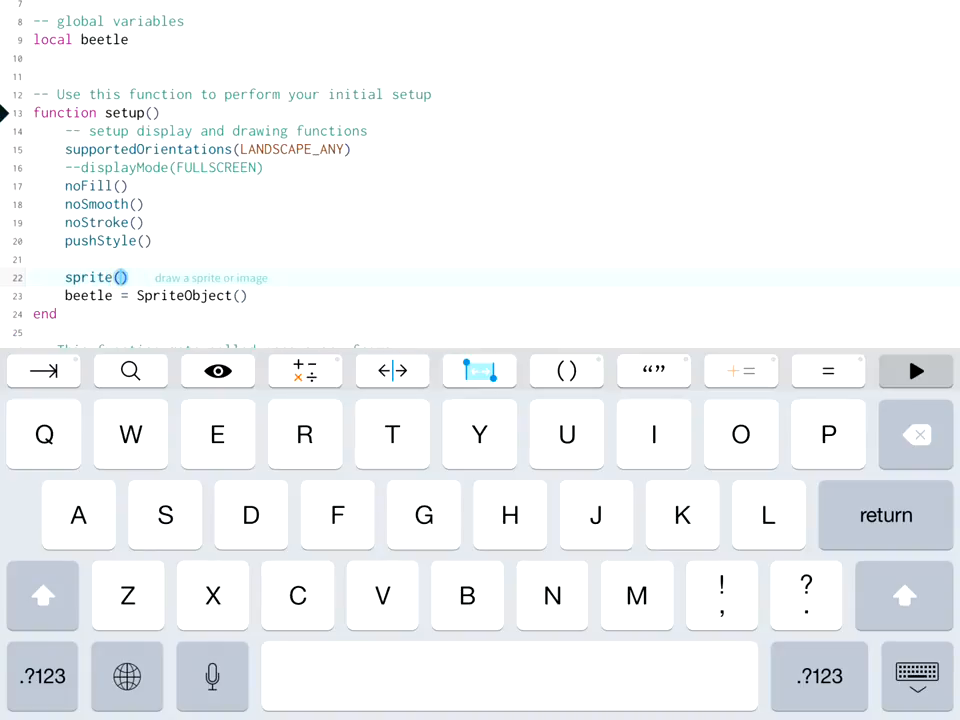
pyautogui.click(120, 277)
pyautogui.scroll(-5, 351, 180)
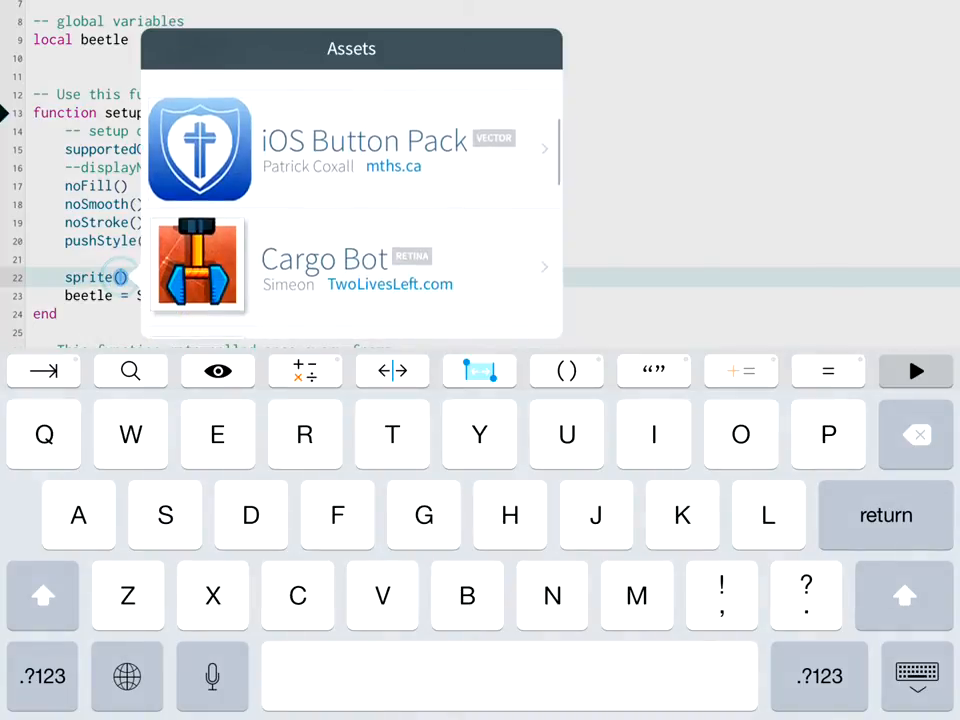
pyautogui.scroll(-4, 351, 200)
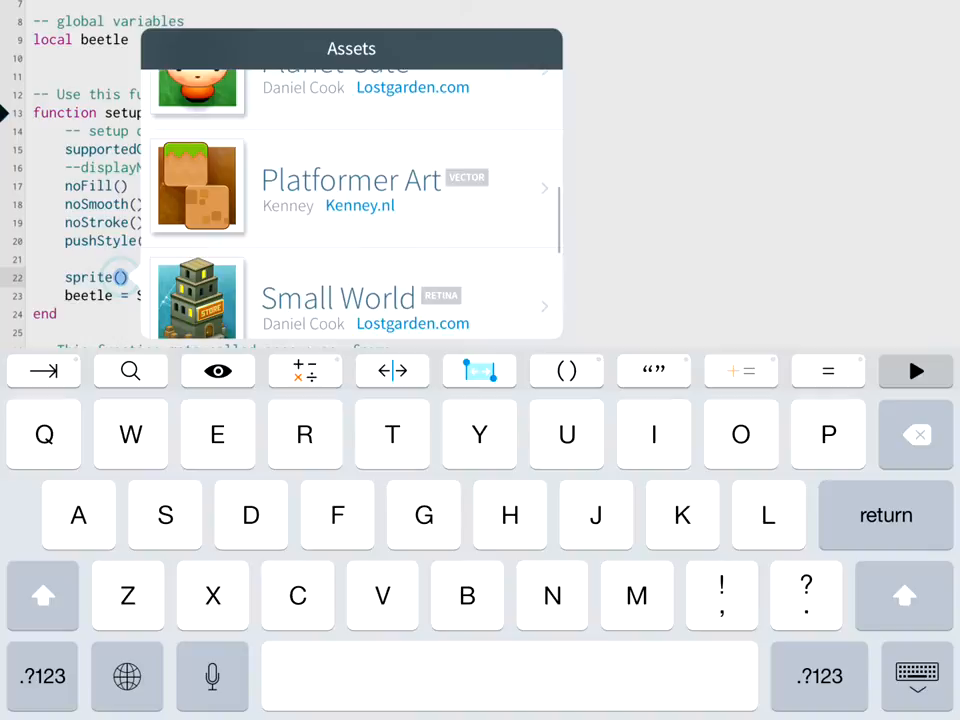
pyautogui.scroll(-4, 351, 200)
pyautogui.click(351, 285)
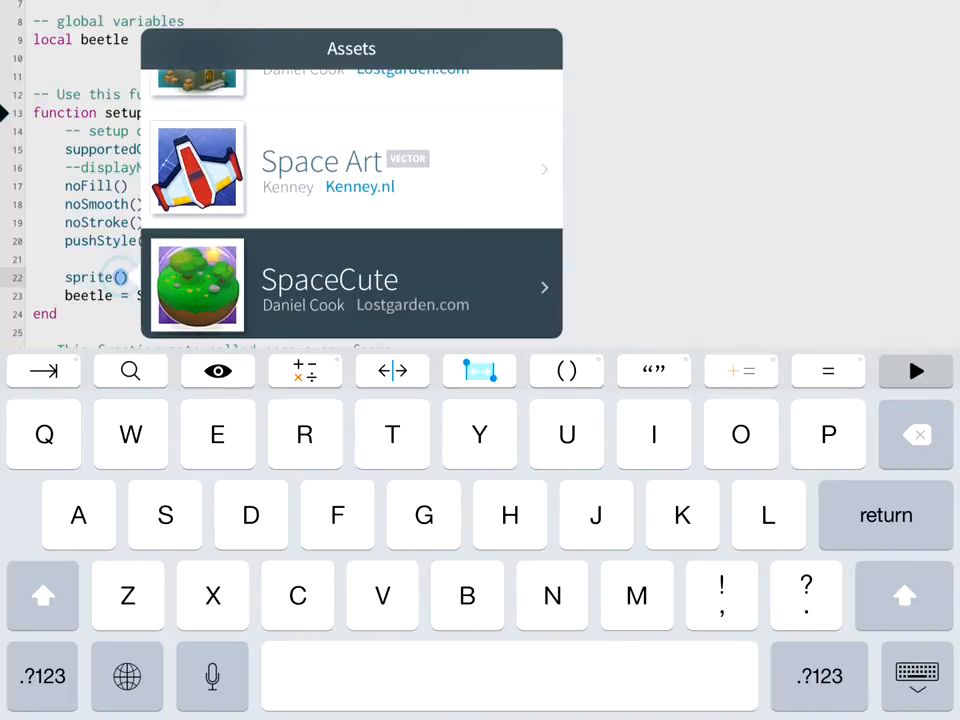
pyautogui.click(363, 195)
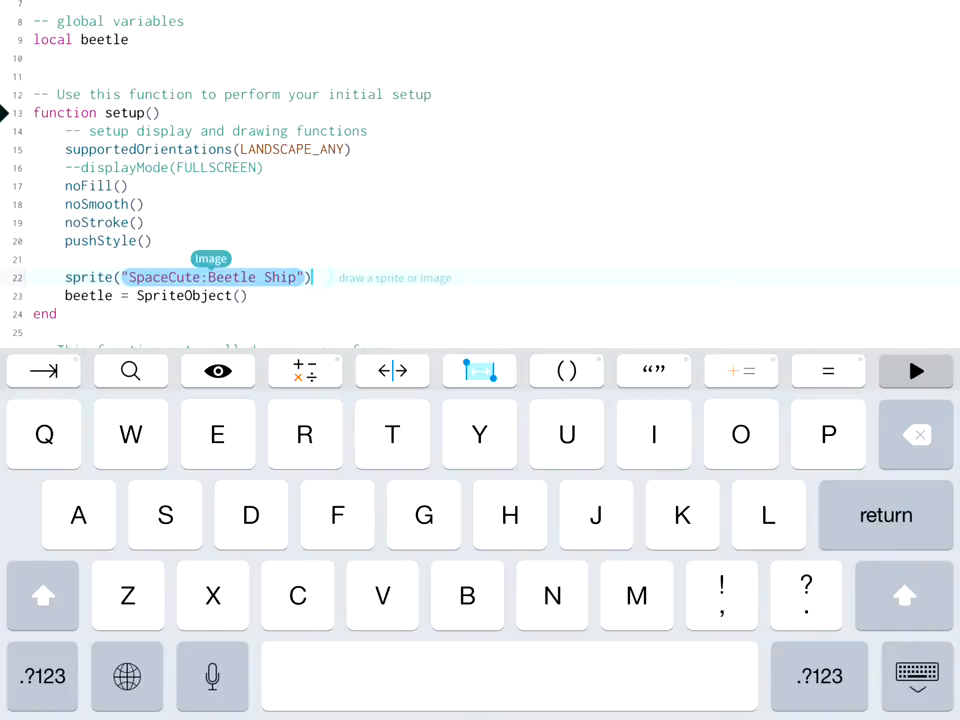
# Select the image name SpaceCute:Beetle Ship without its opening quote and copy it
pyautogui.click(215, 277)
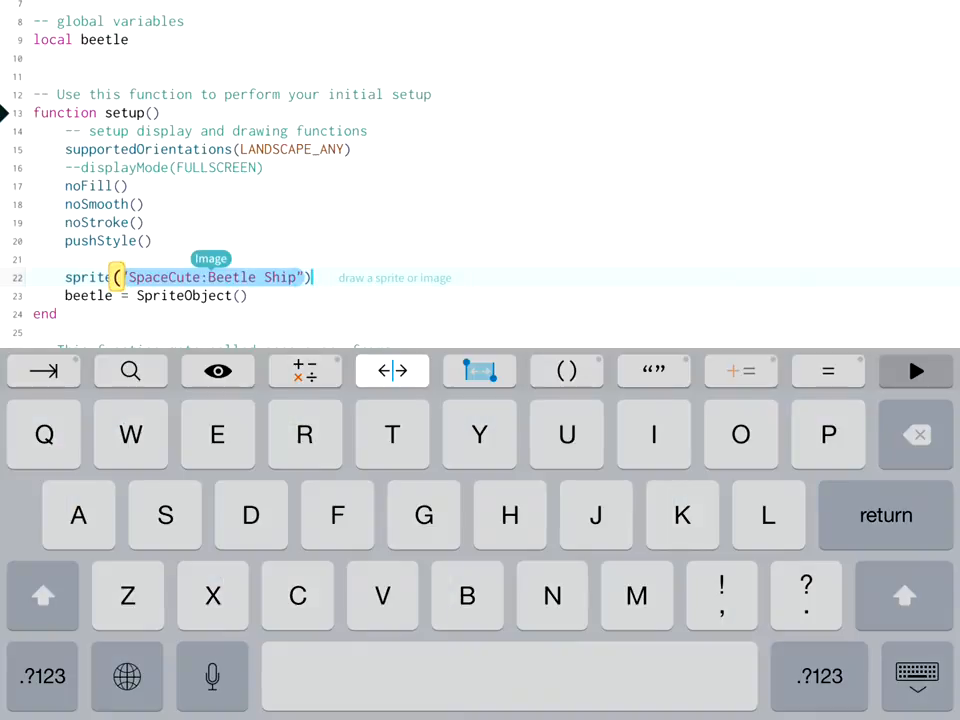
pyautogui.click(392, 371)
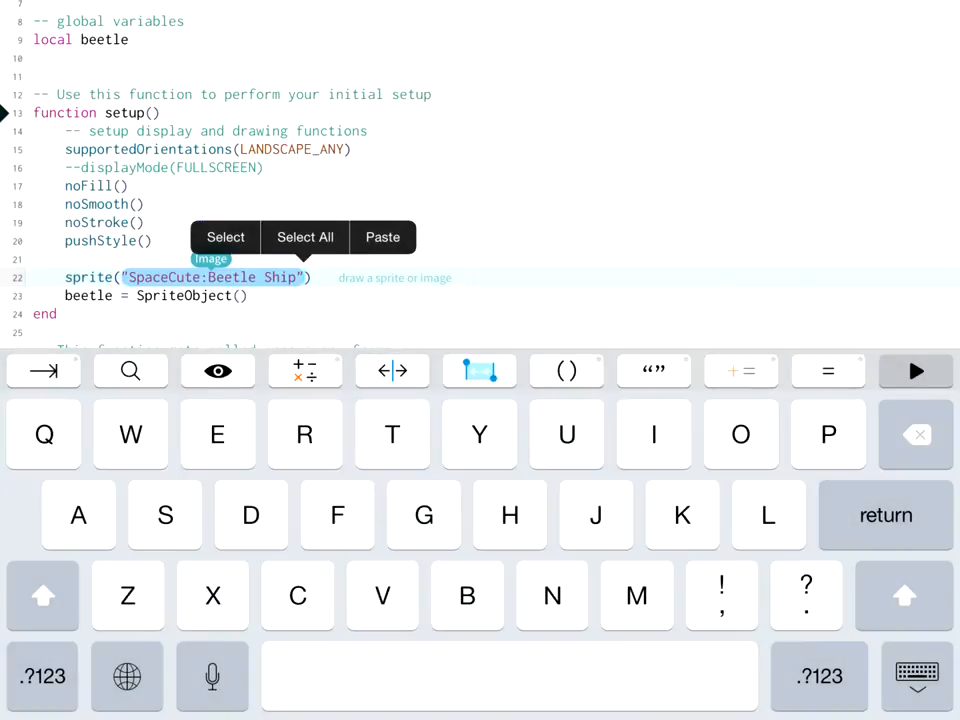
pyautogui.click(479, 371)
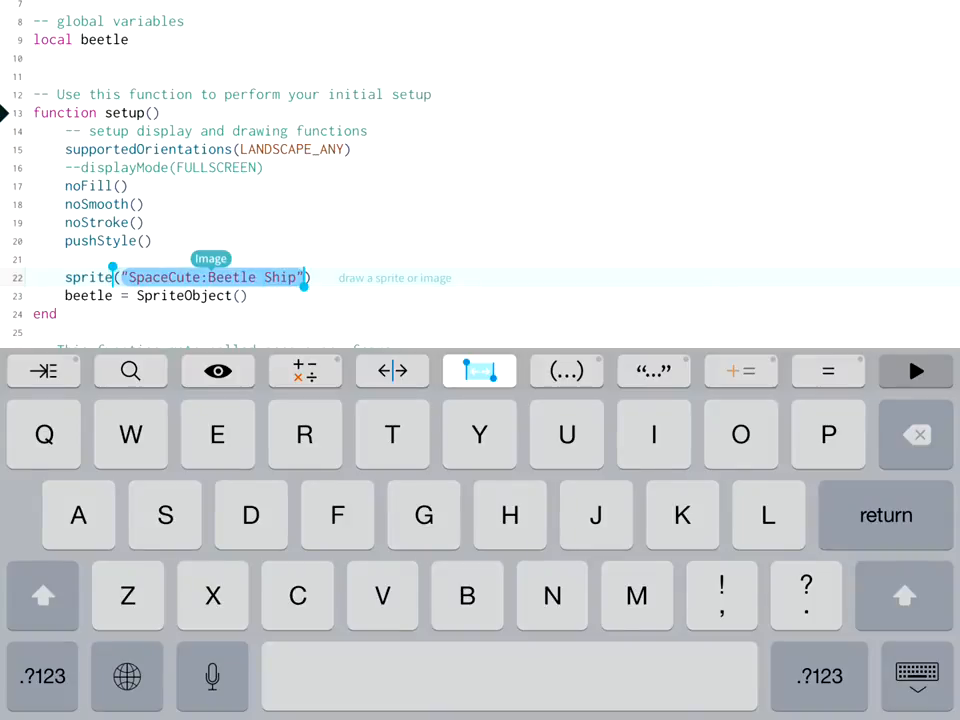
pyautogui.moveTo(104, 270); pyautogui.dragTo(128, 270)
pyautogui.click(124, 235)
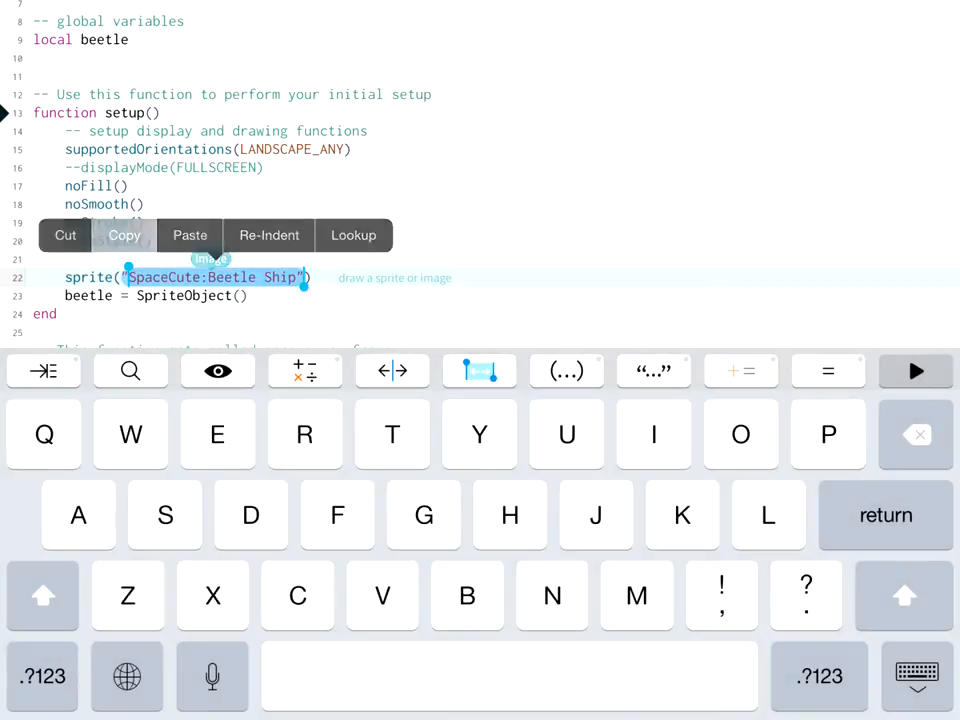
# Paste "SpaceCute:Beetle Ship" as the first argument of beetle's SpriteObject call
pyautogui.click(819, 676)
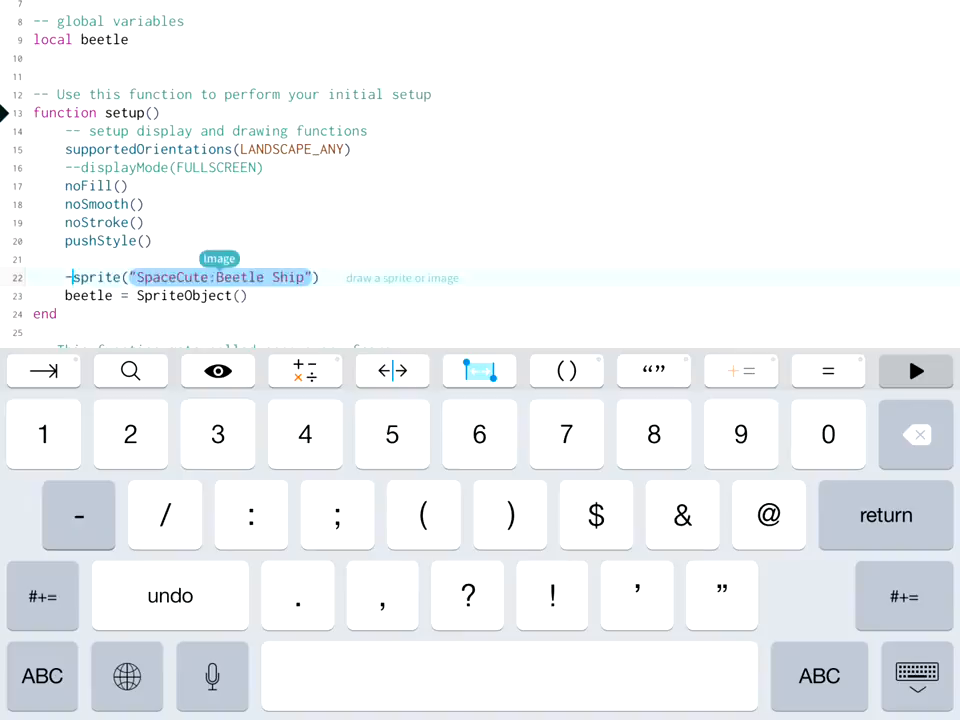
pyautogui.write('--')
pyautogui.click(247, 295)
pyautogui.click(240, 295)
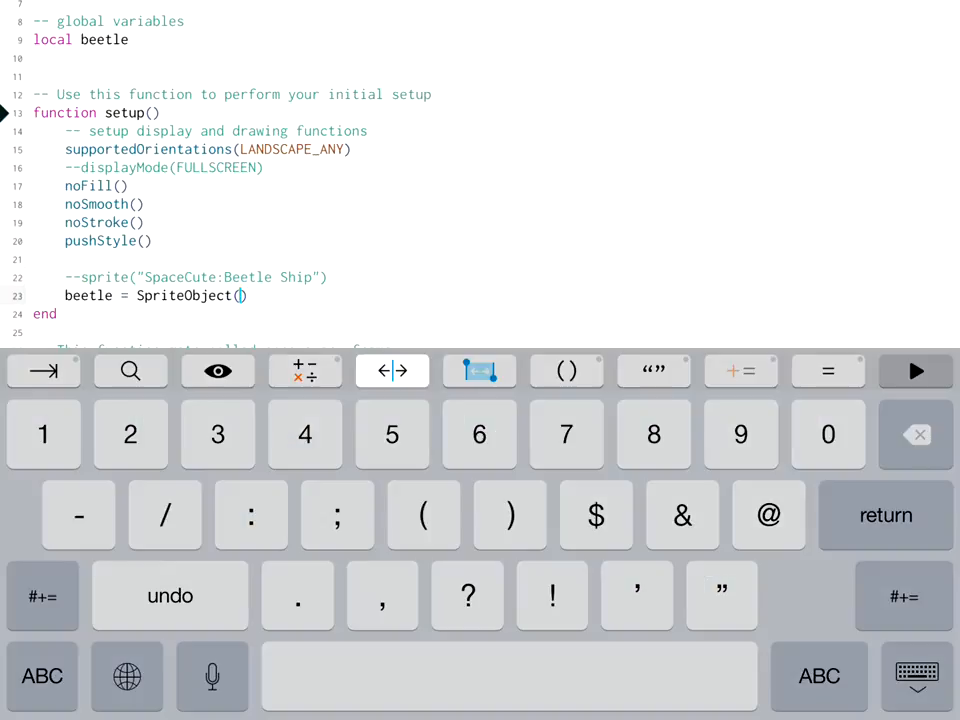
pyautogui.click(240, 295)
pyautogui.click(319, 254)
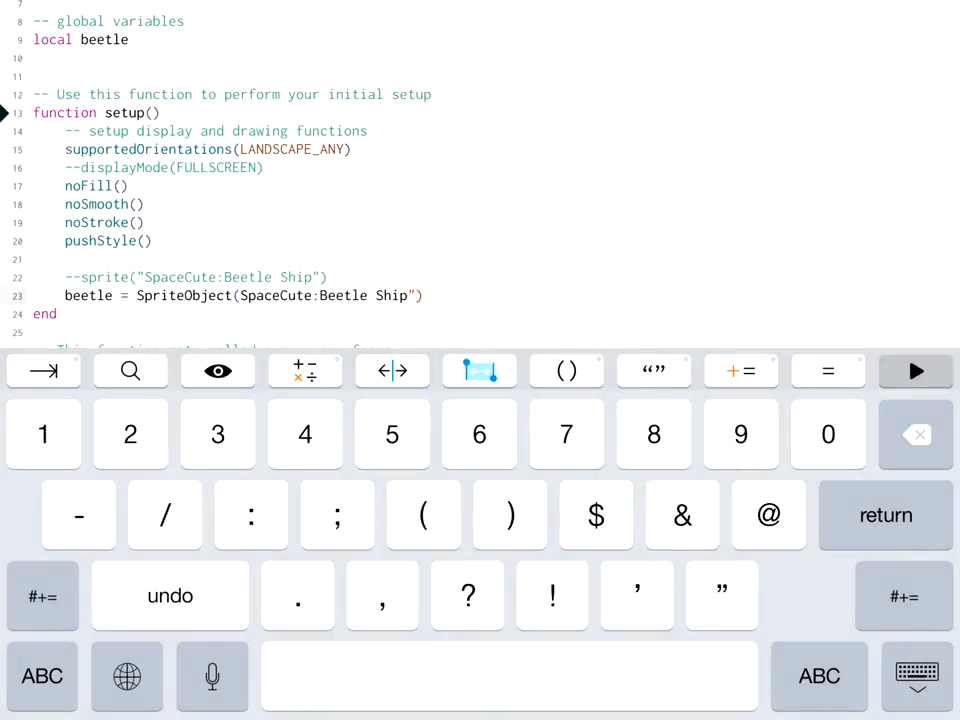
pyautogui.write(',')
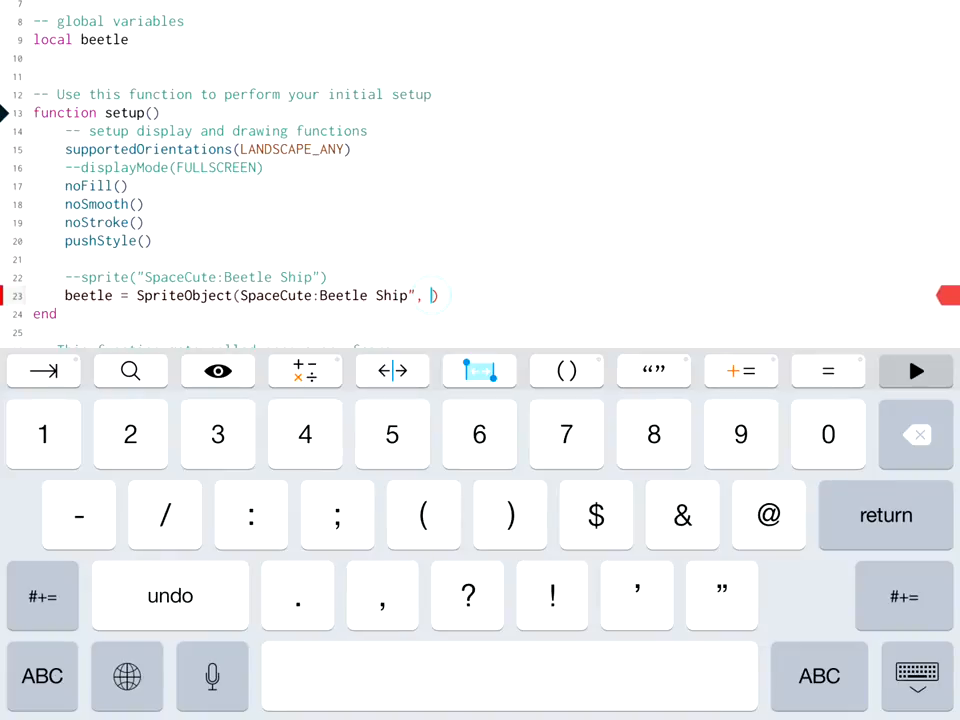
pyautogui.click(819, 676)
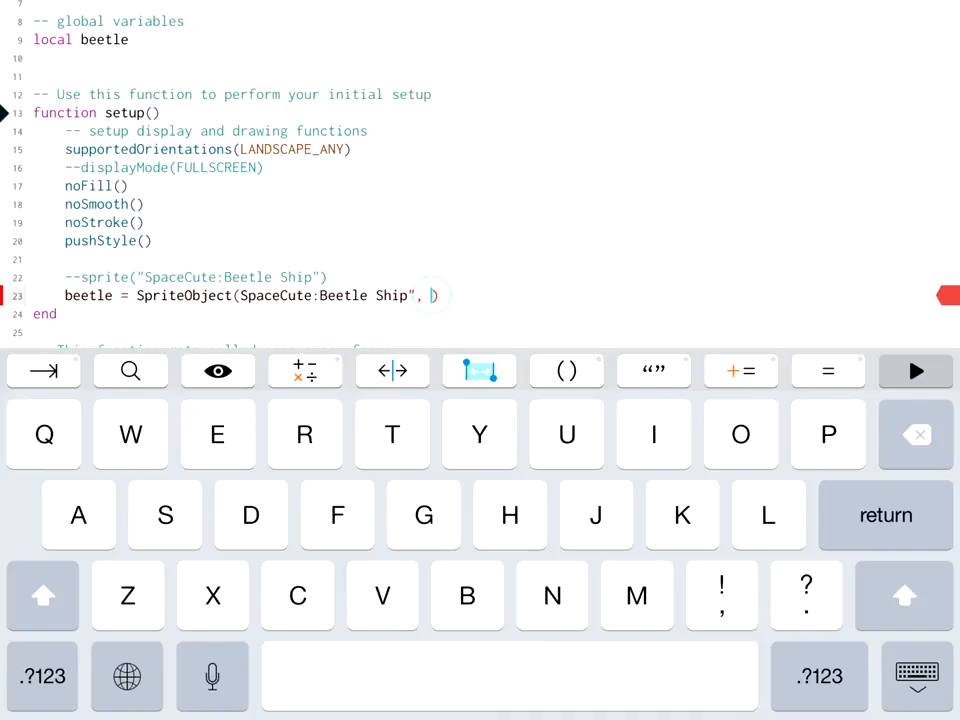
pyautogui.write('vec')
# Start the position argument as vec2(WIDTH/2, ...) after the image name
pyautogui.click(819, 676)
pyautogui.write('2')
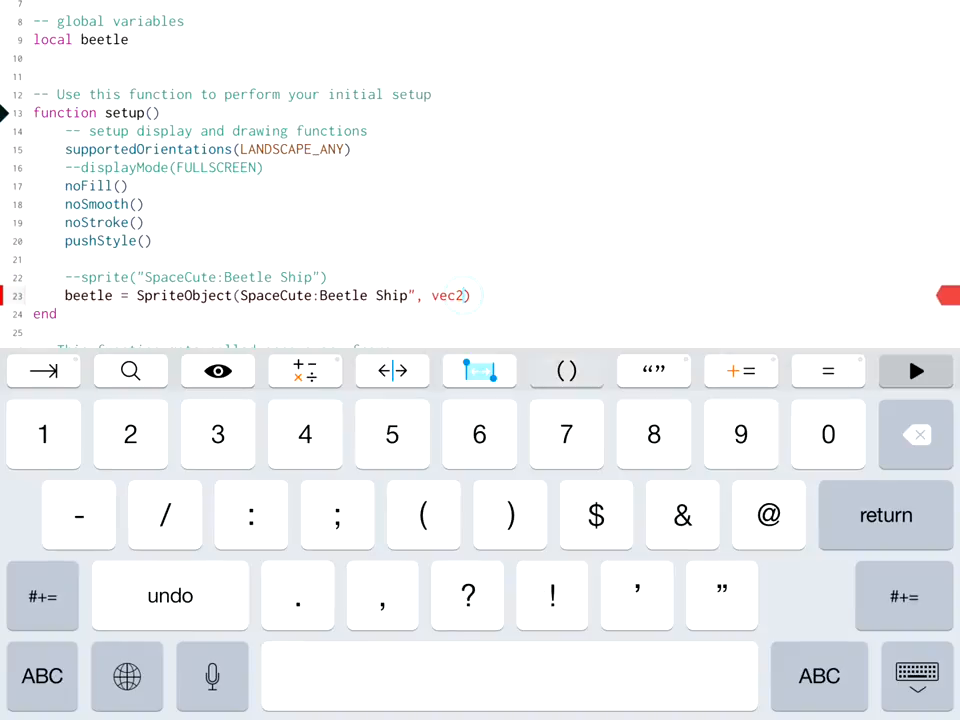
pyautogui.click(566, 371)
pyautogui.click(819, 676)
pyautogui.write('w')
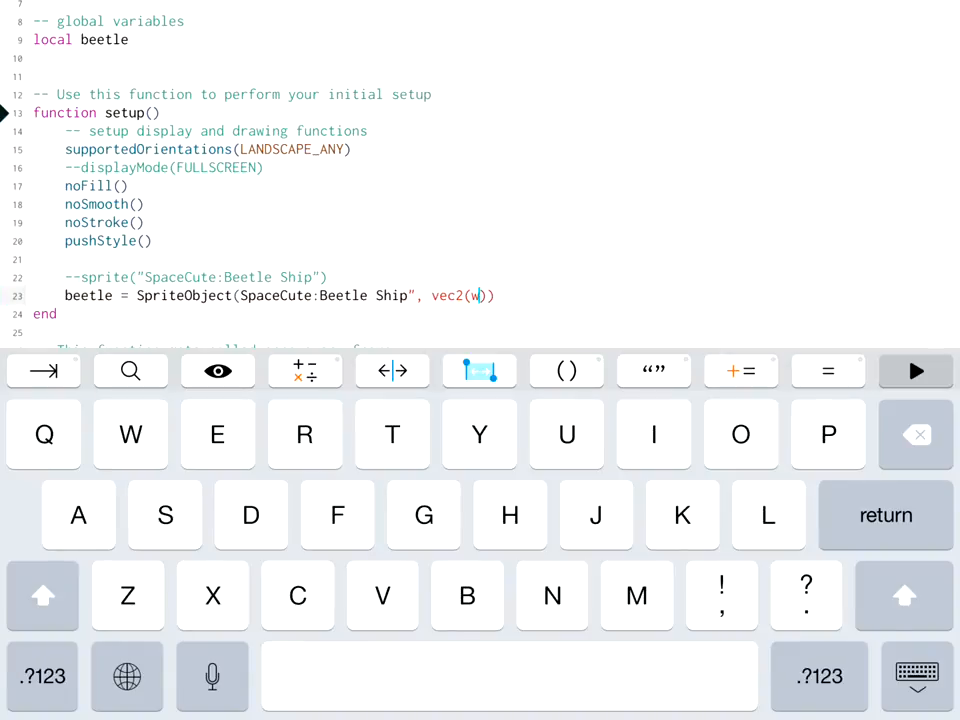
pyautogui.write('i')
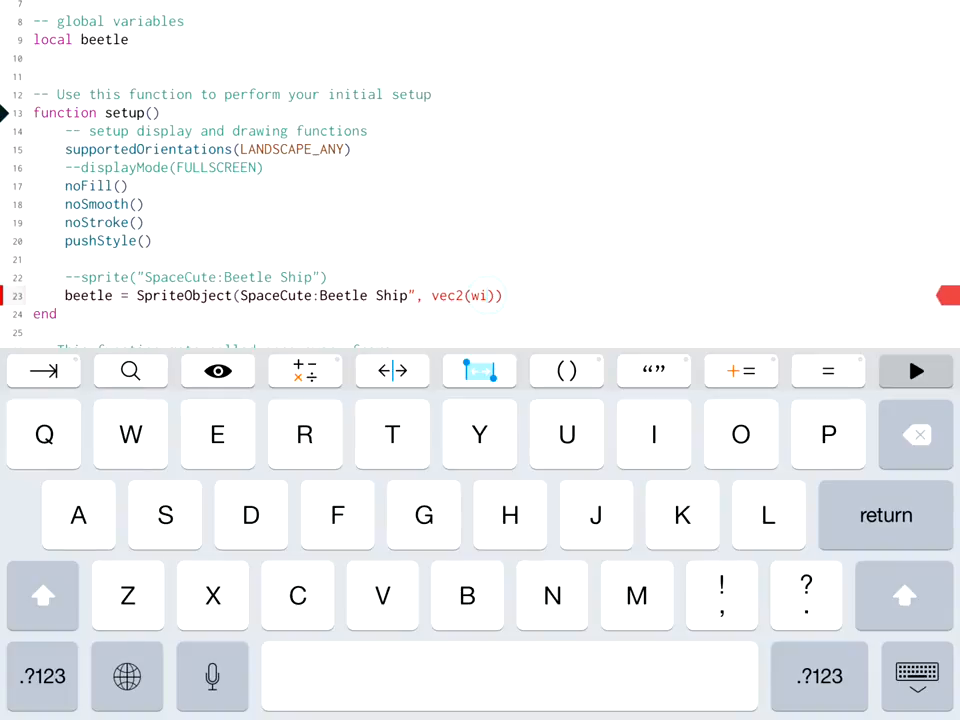
pyautogui.click(819, 676)
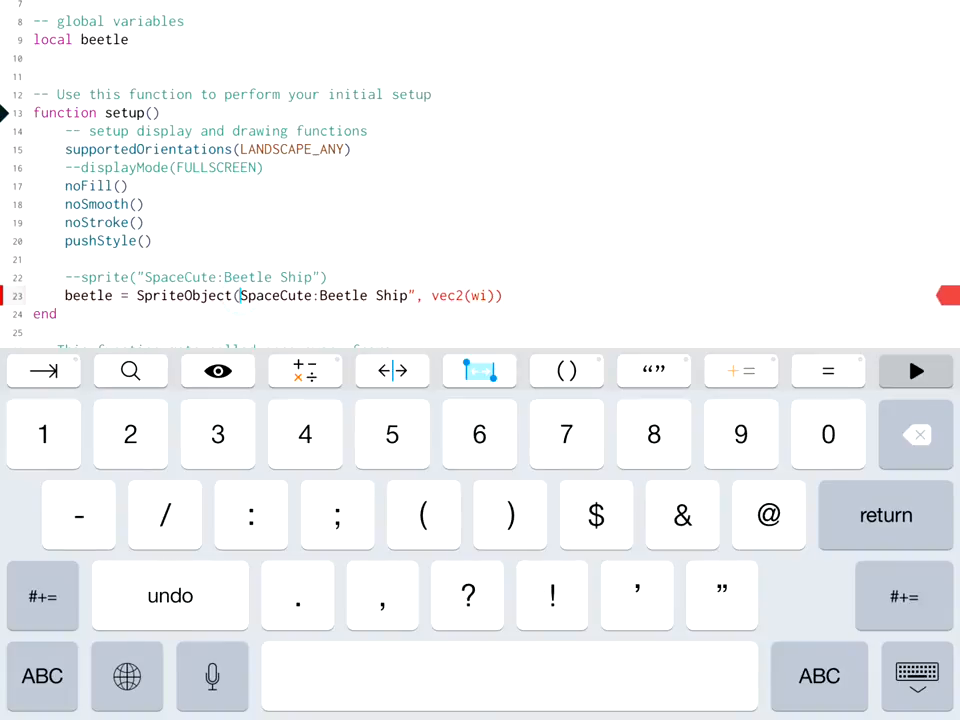
pyautogui.write('"')
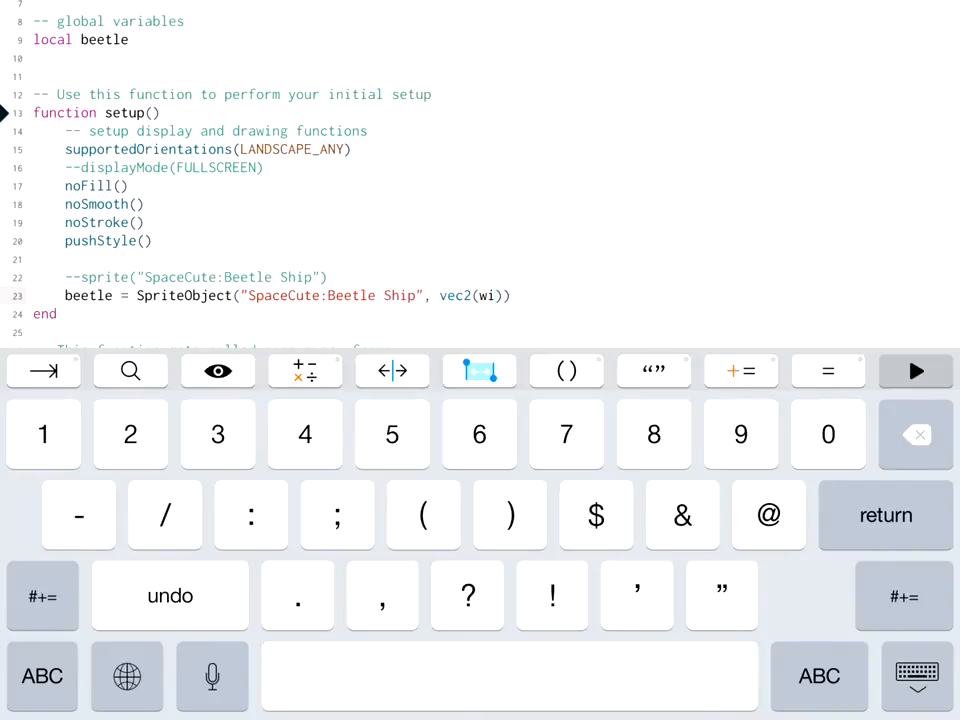
pyautogui.press('BackSpace')
pyautogui.press('BackSpace')
pyautogui.click(819, 676)
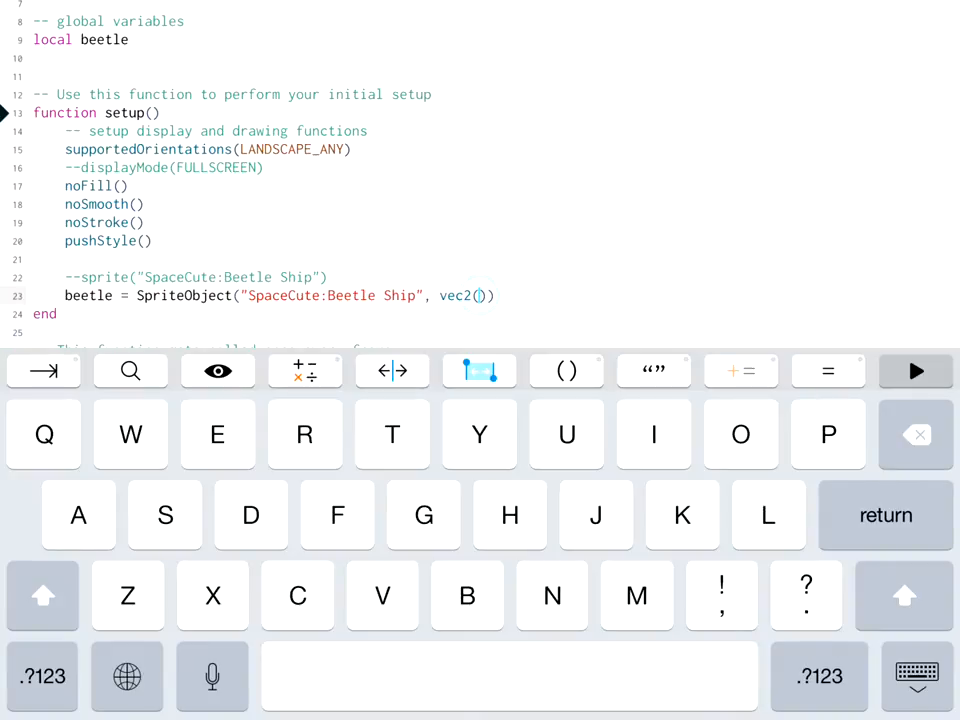
pyautogui.write('w')
pyautogui.click(133, 335)
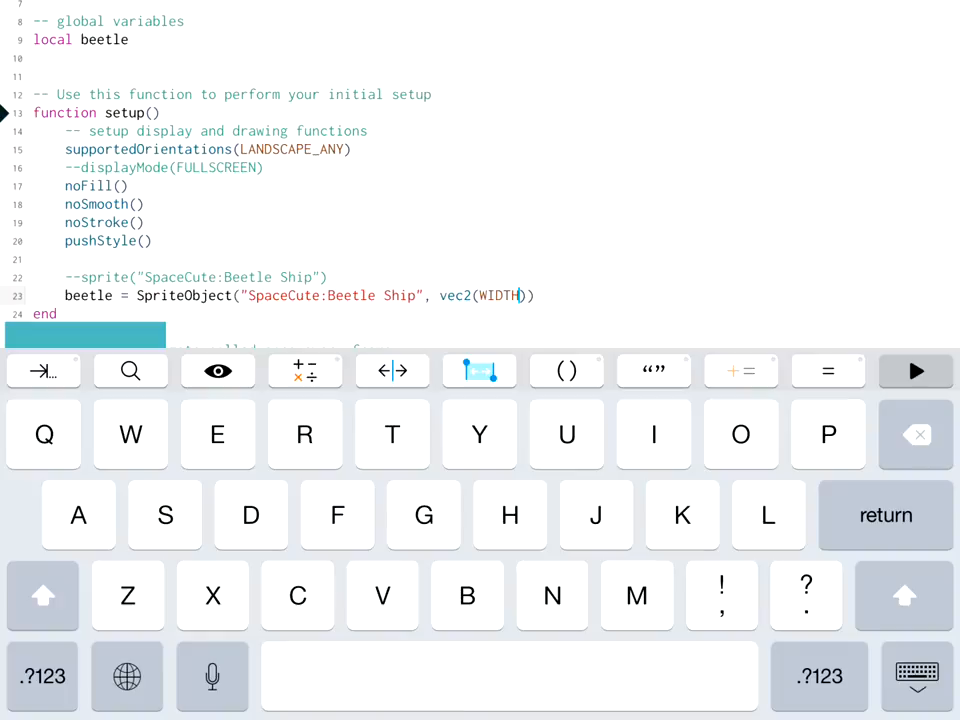
pyautogui.click(819, 676)
pyautogui.write('/')
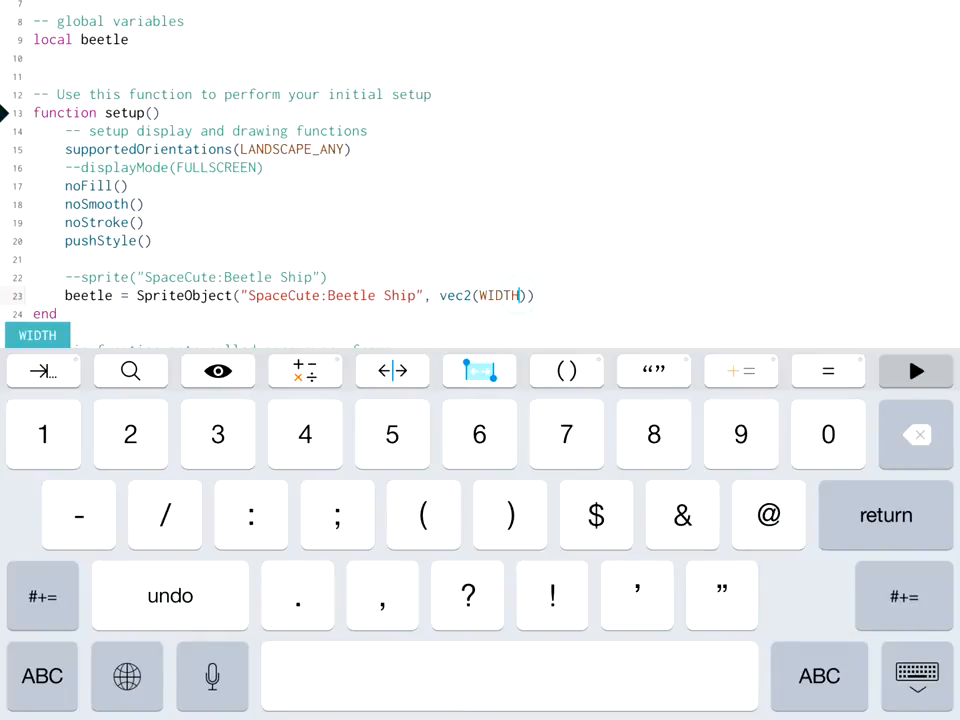
pyautogui.write('2')
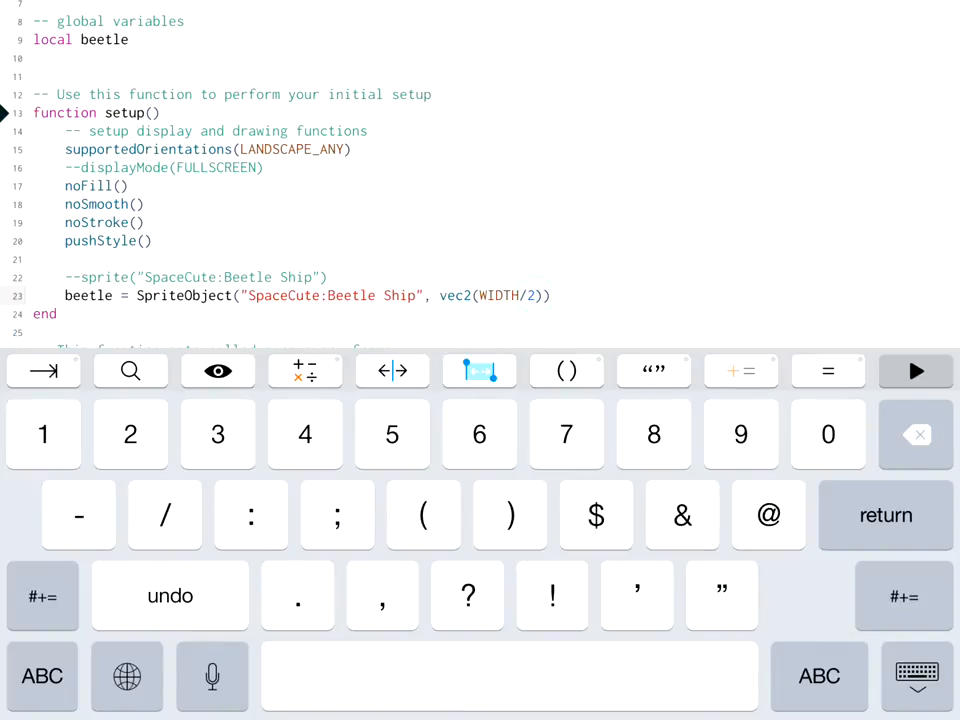
pyautogui.write(', h')
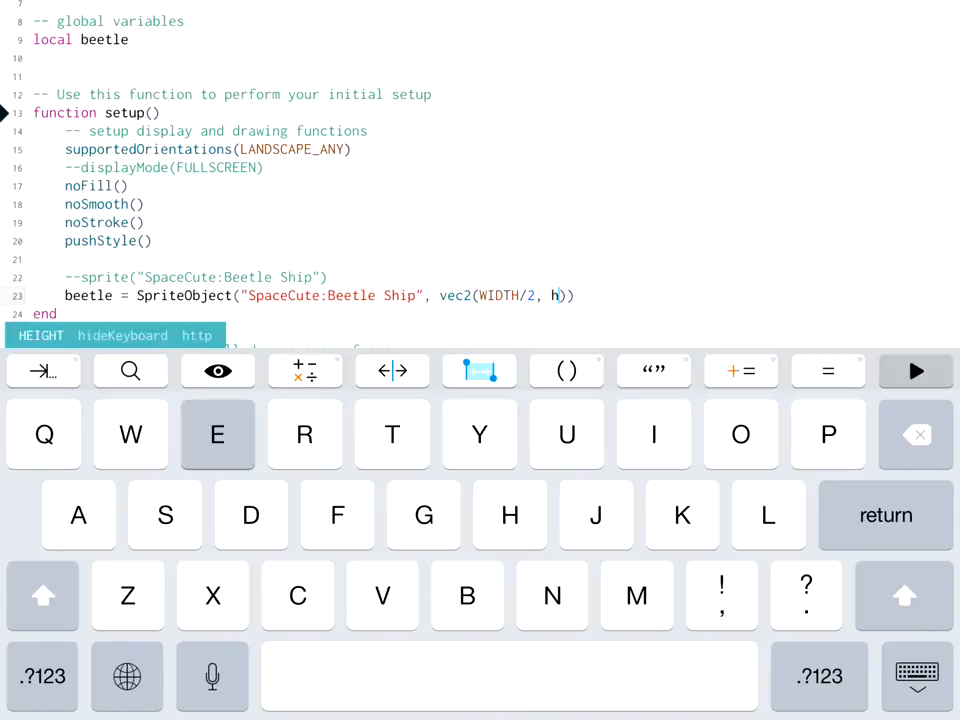
pyautogui.write('e')
# Finish the position as vec2(WIDTH/2, HEIGHT/2 +200) so the beetle sits 200 above centre
pyautogui.click(41, 335)
pyautogui.click(819, 676)
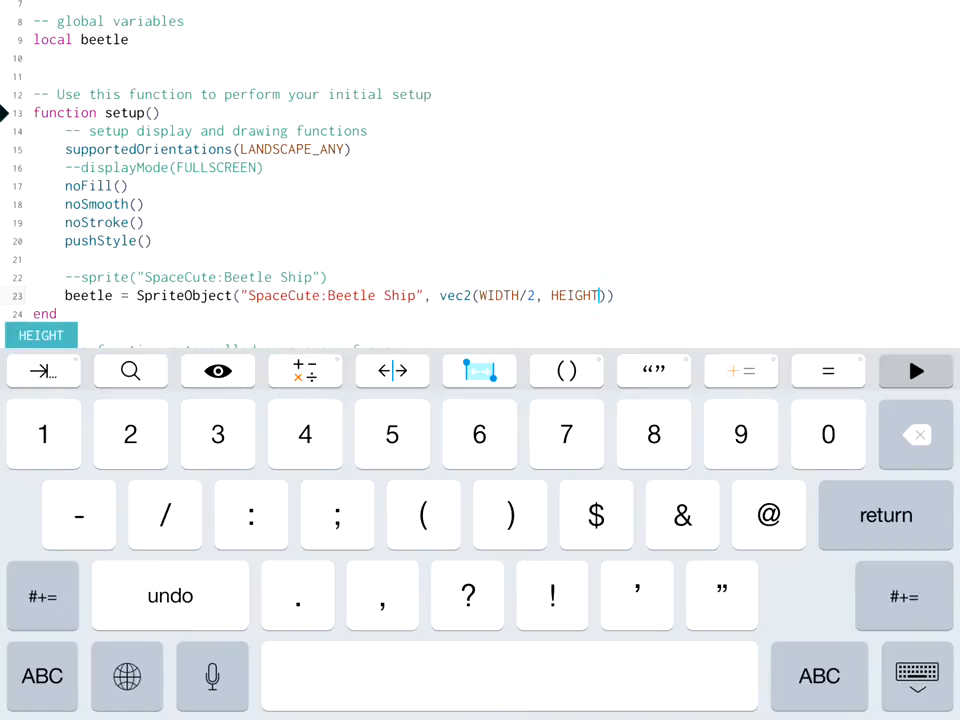
pyautogui.write('/2')
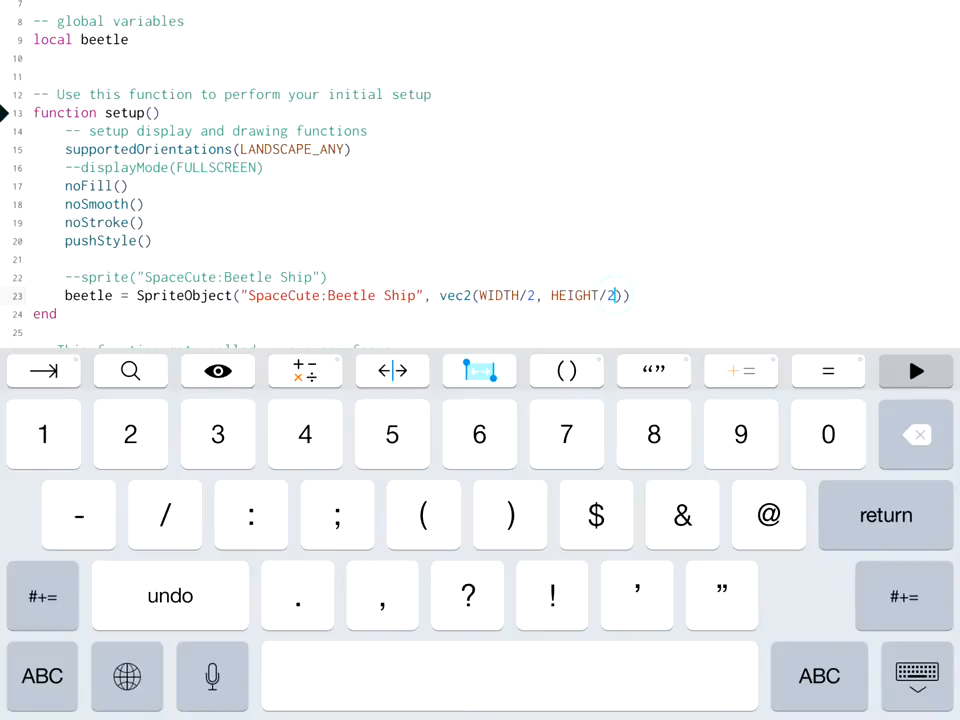
pyautogui.click(305, 371)
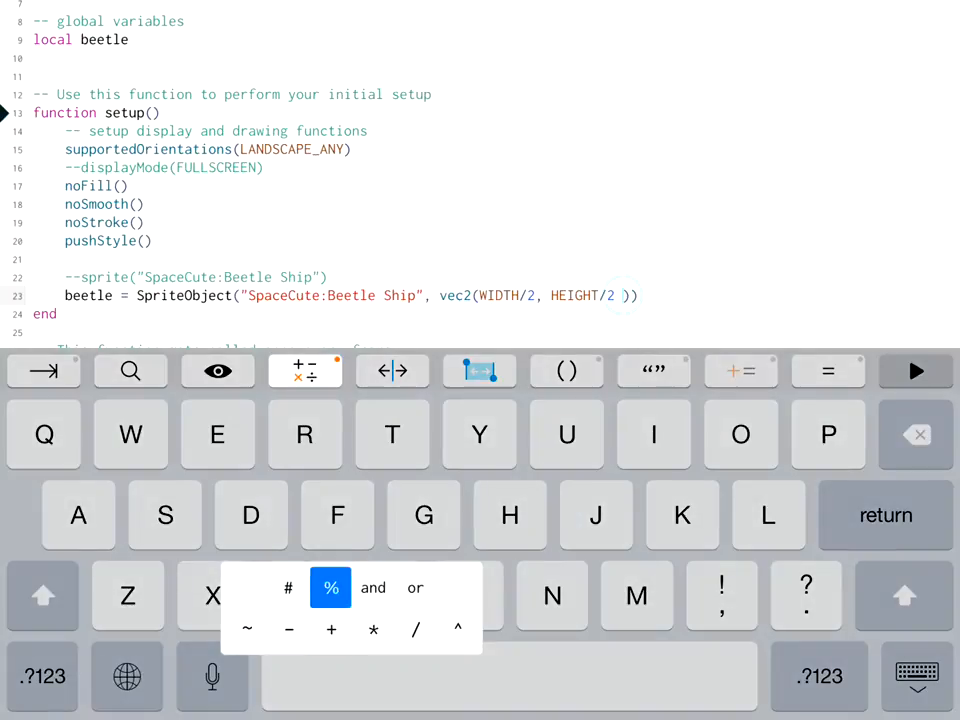
pyautogui.click(331, 629)
pyautogui.click(42, 676)
pyautogui.write('2')
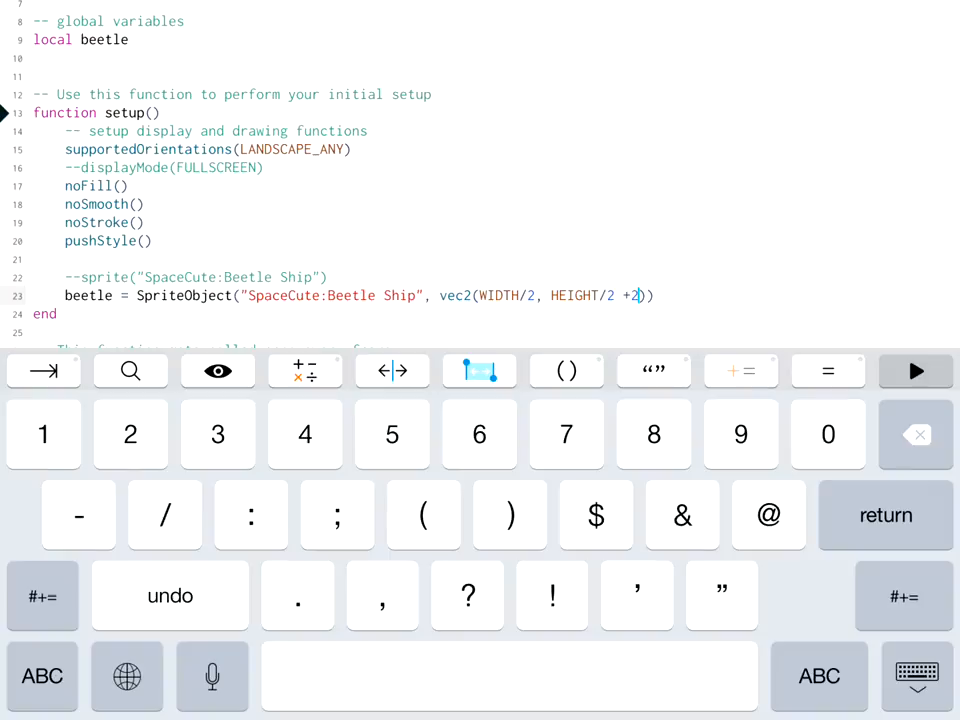
pyautogui.write('00')
pyautogui.click(144, 204)
# Add beetle:draw() after background() in draw and run the project to show the Beetle Ship
pyautogui.click(917, 371)
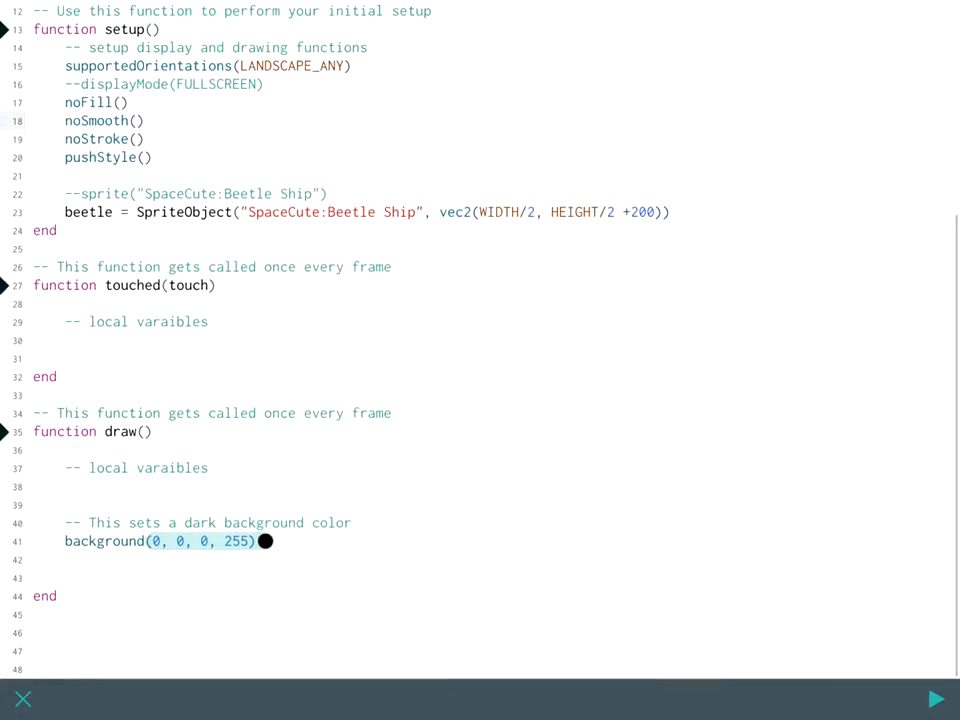
pyautogui.click(265, 470)
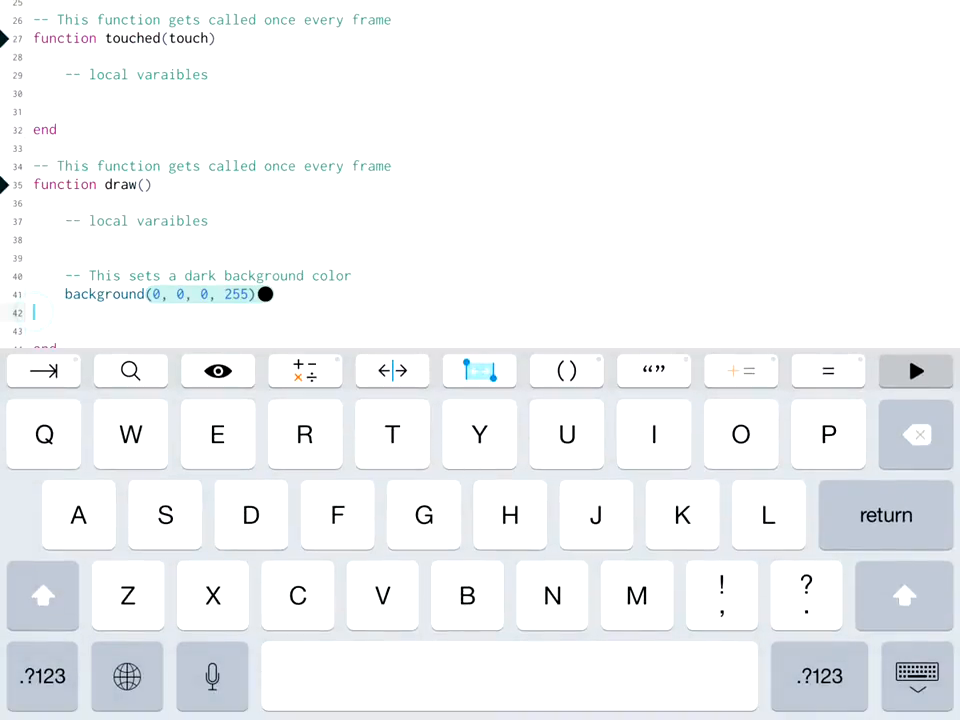
pyautogui.click(43, 371)
pyautogui.write('b')
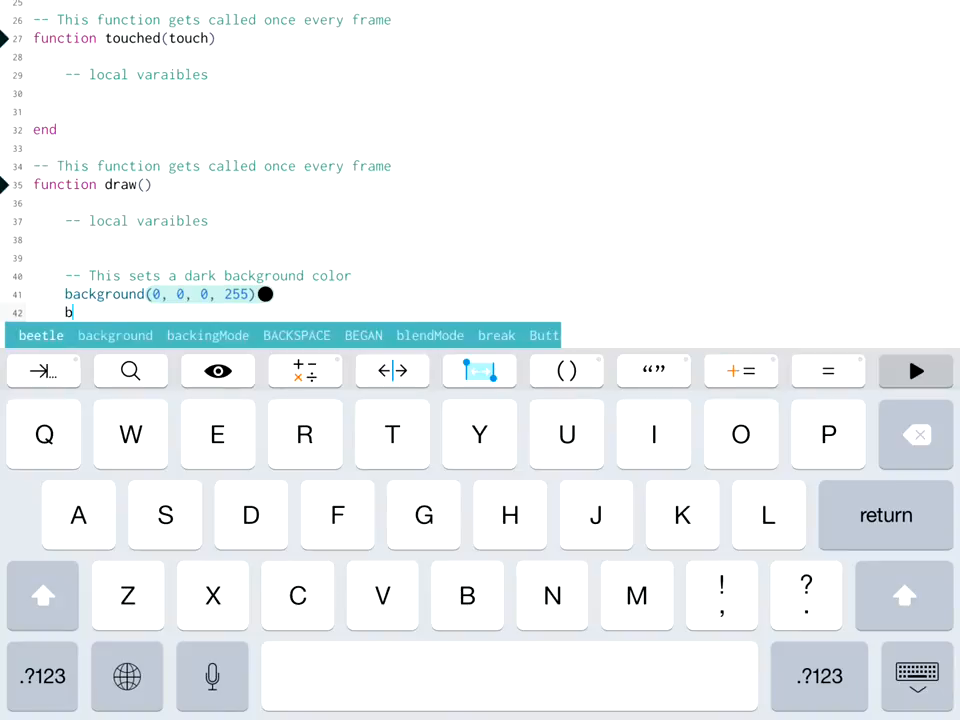
pyautogui.write('e')
pyautogui.click(40, 335)
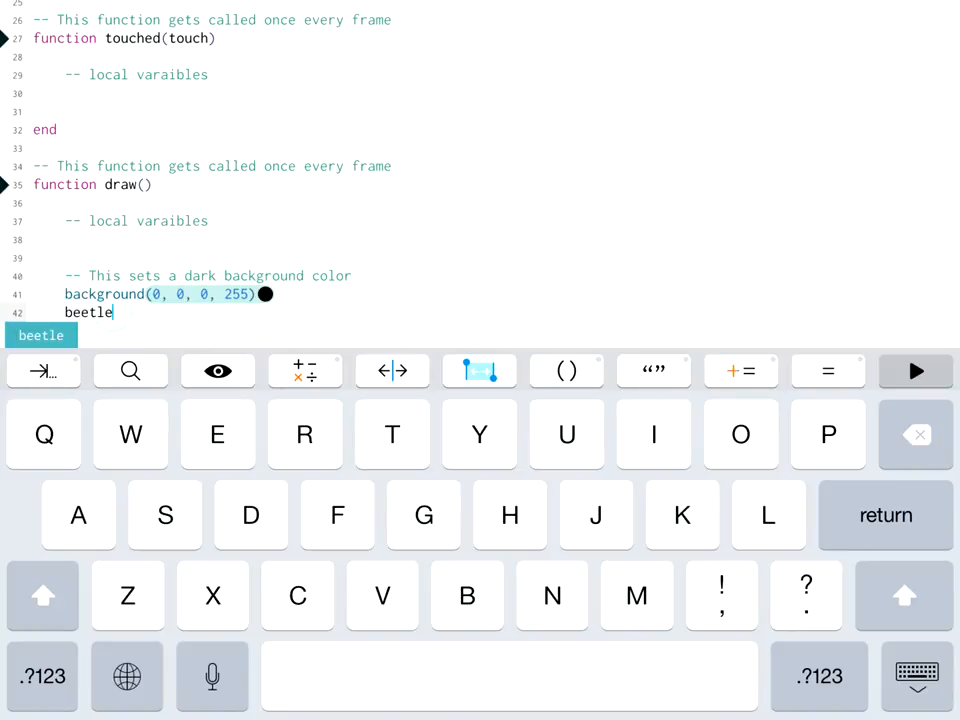
pyautogui.click(42, 676)
pyautogui.write(':')
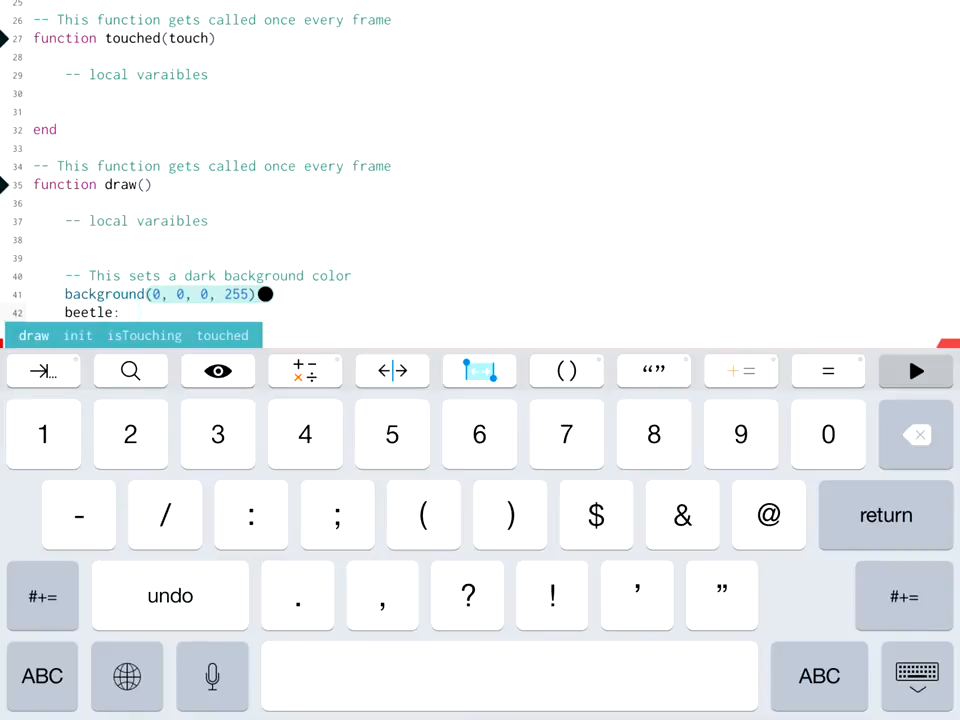
pyautogui.click(42, 676)
pyautogui.write('dr')
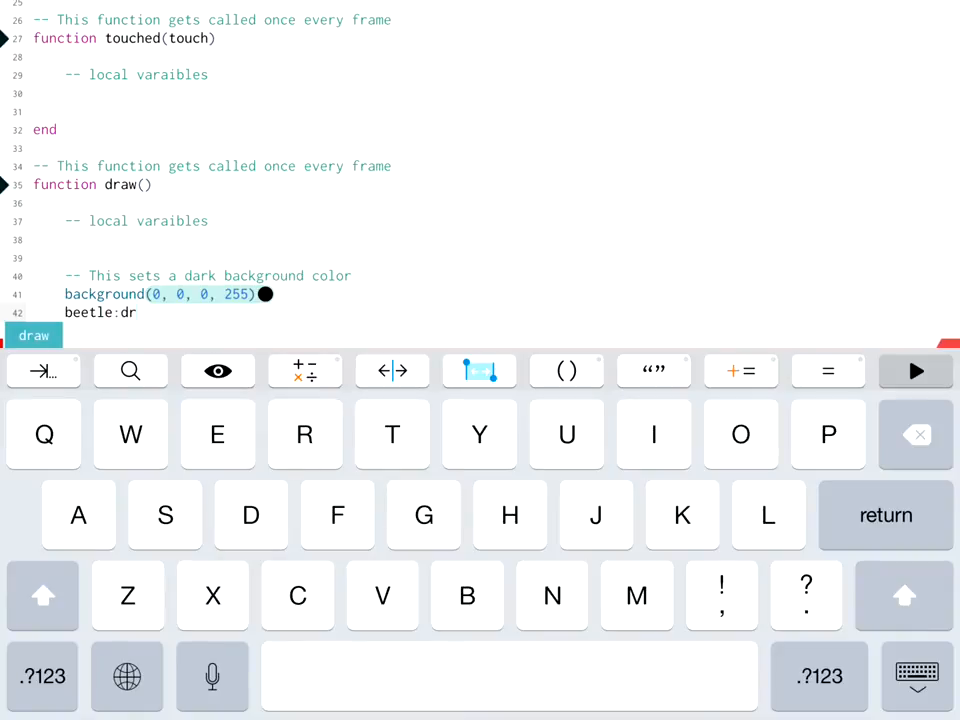
pyautogui.write('aw(')
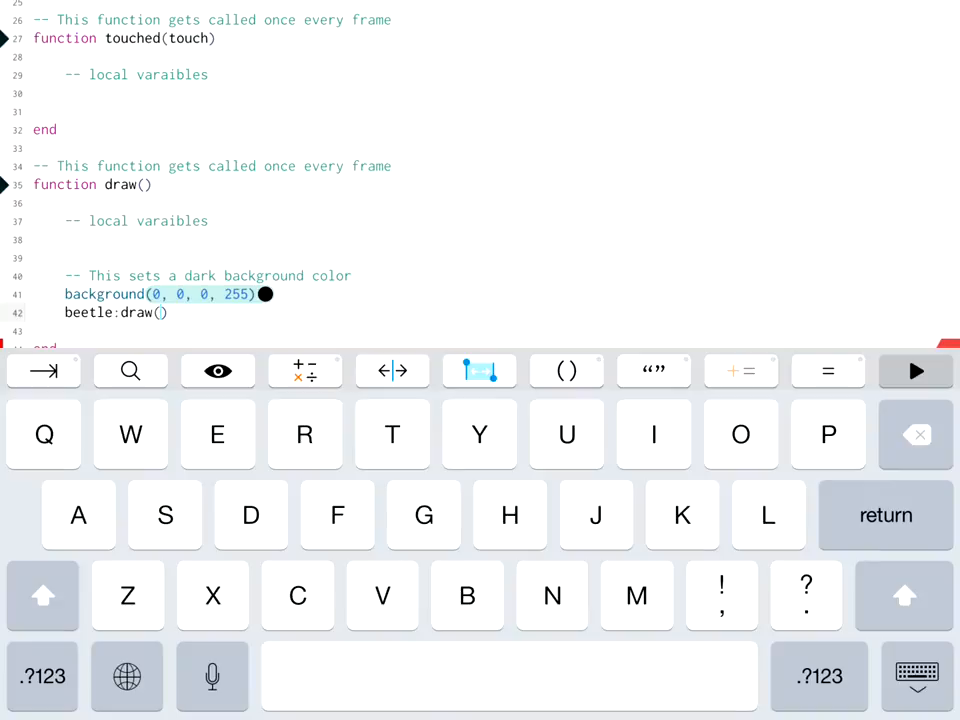
pyautogui.click(916, 371)
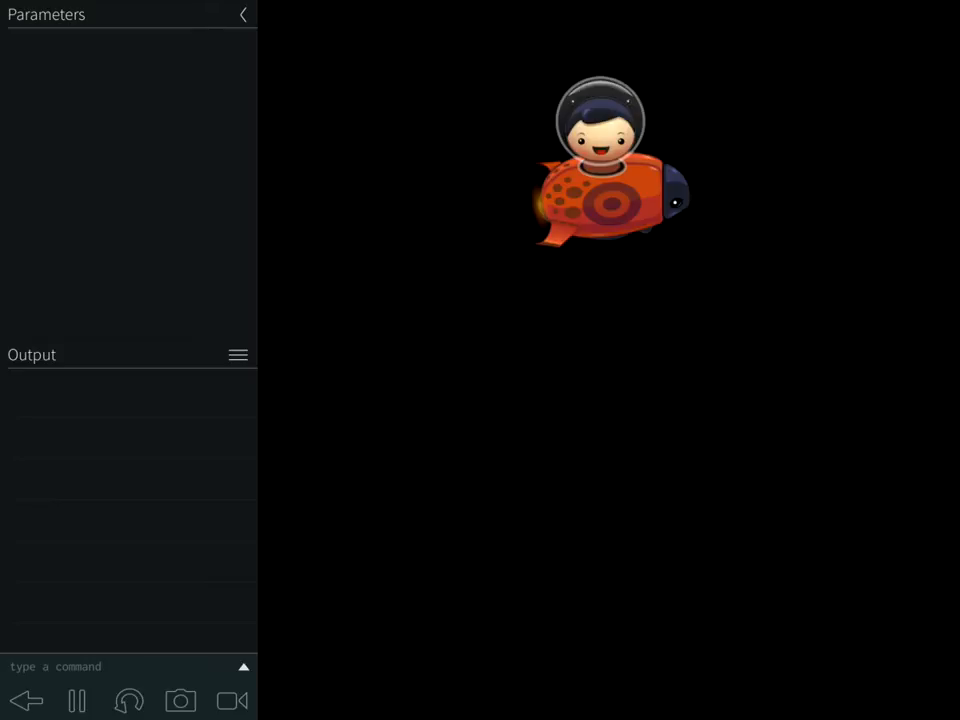
# Stop the running project and return to the Main code editor
pyautogui.click(27, 701)
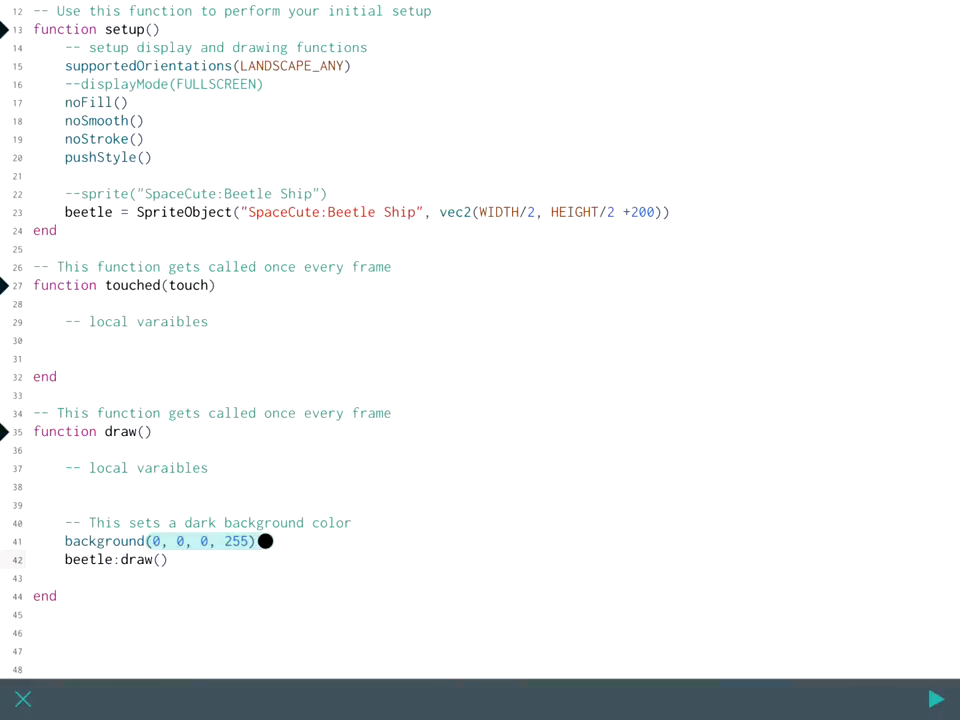
# Write beetle:touched(touch) inside touched(touch) so the beetle receives every touch
pyautogui.click(360, 340)
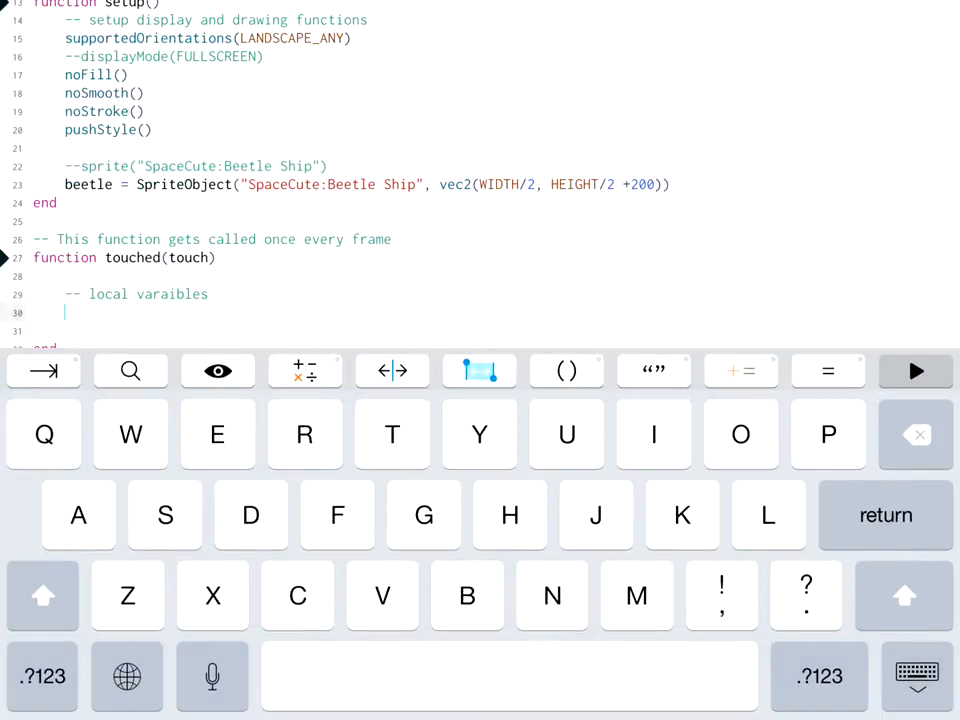
pyautogui.write('be')
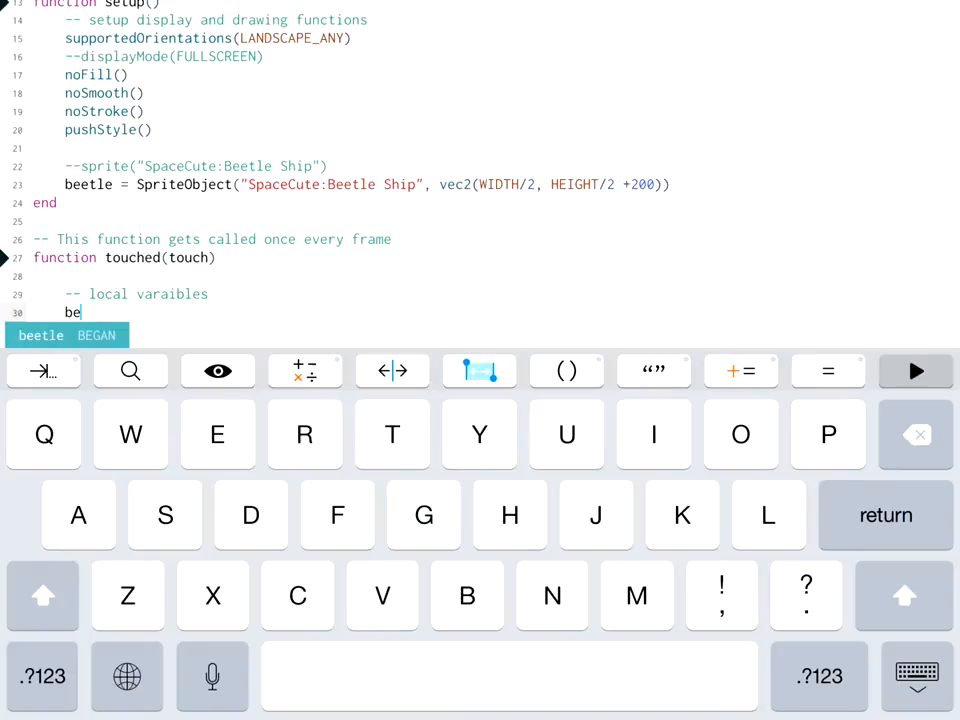
pyautogui.click(40, 335)
pyautogui.click(42, 676)
pyautogui.write(':')
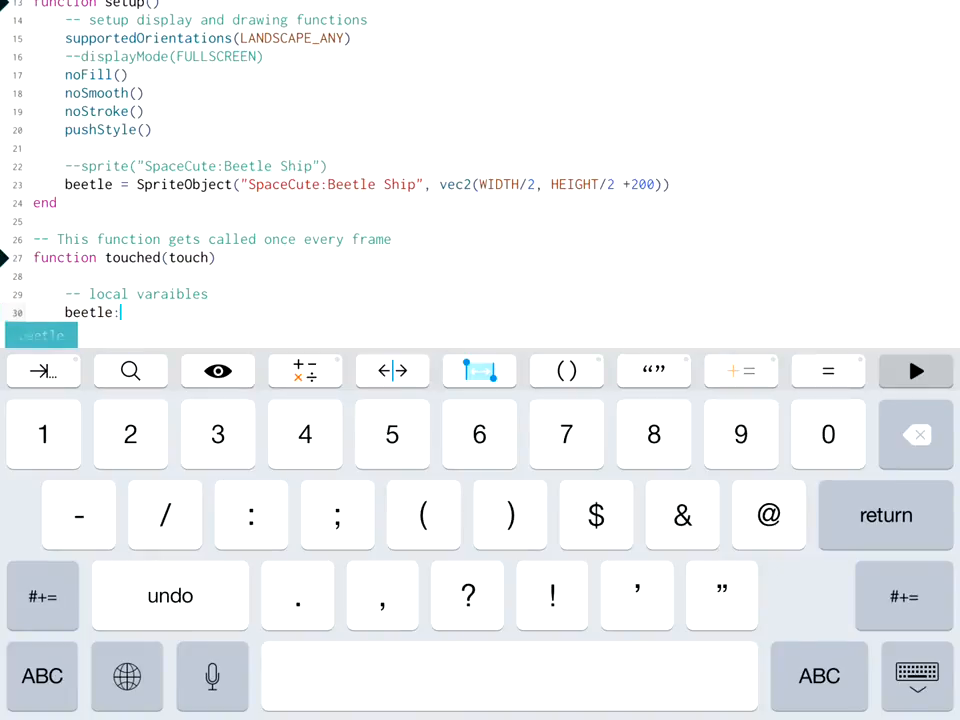
pyautogui.click(42, 676)
pyautogui.write('to')
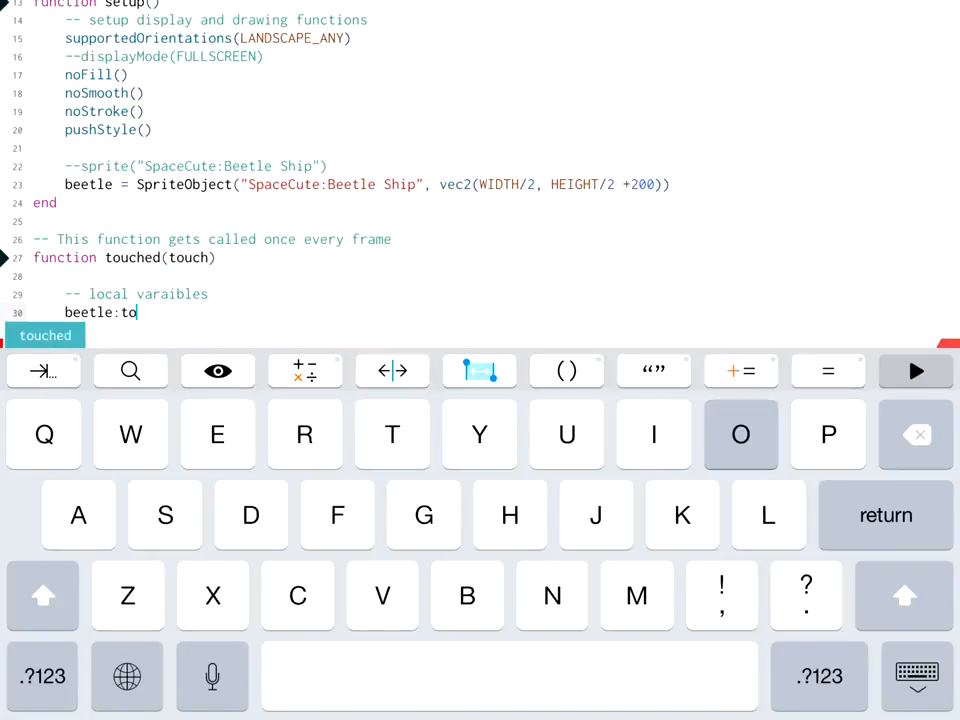
pyautogui.click(45, 335)
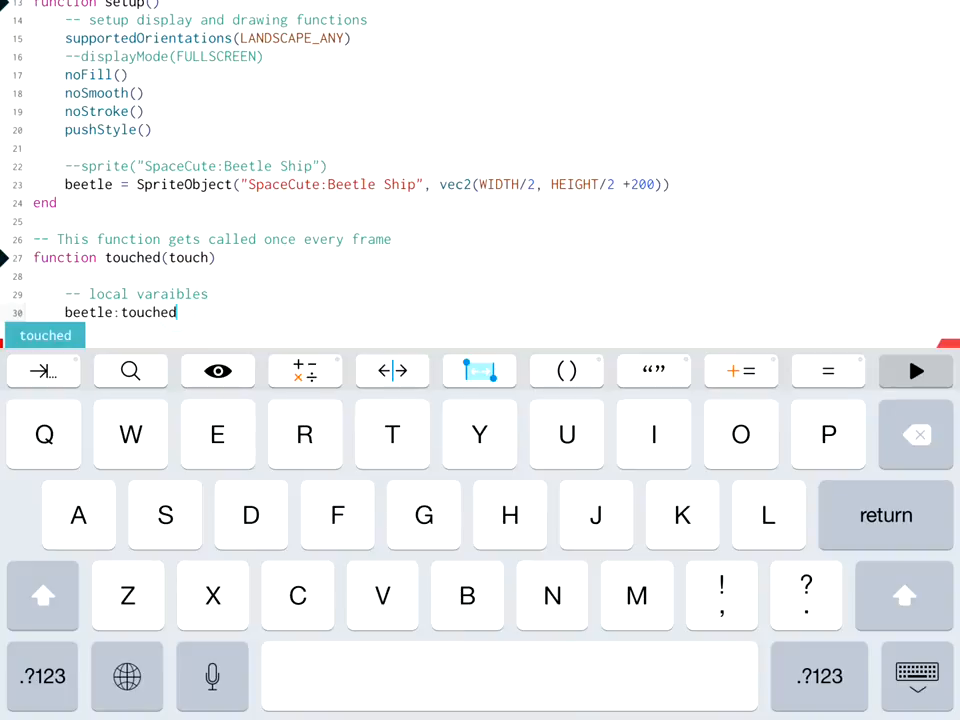
pyautogui.click(566, 371)
pyautogui.write('t')
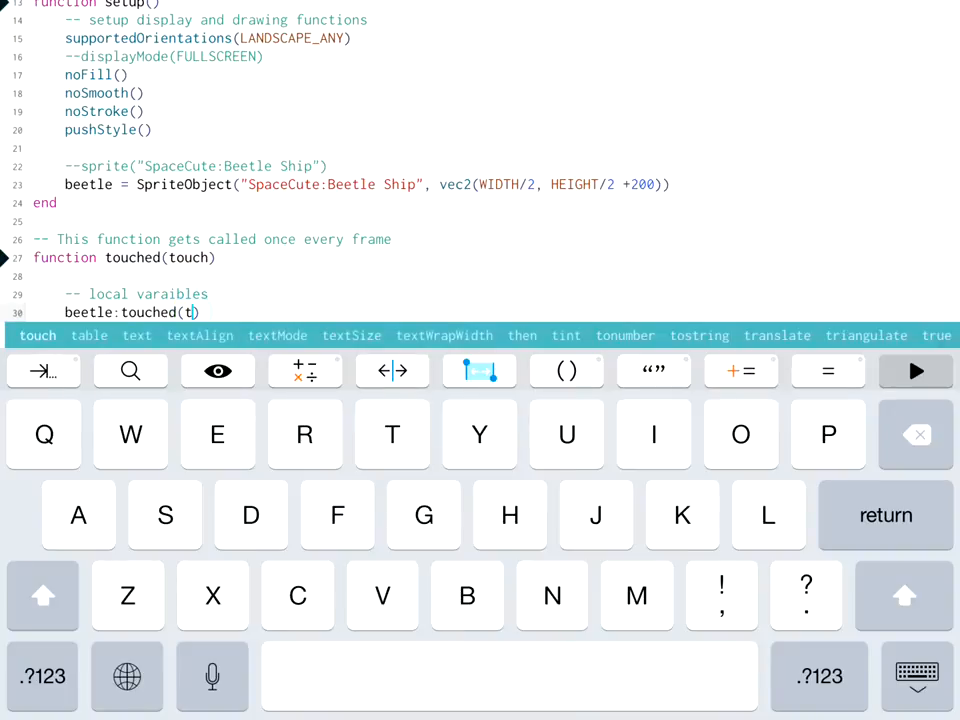
pyautogui.write('ouch')
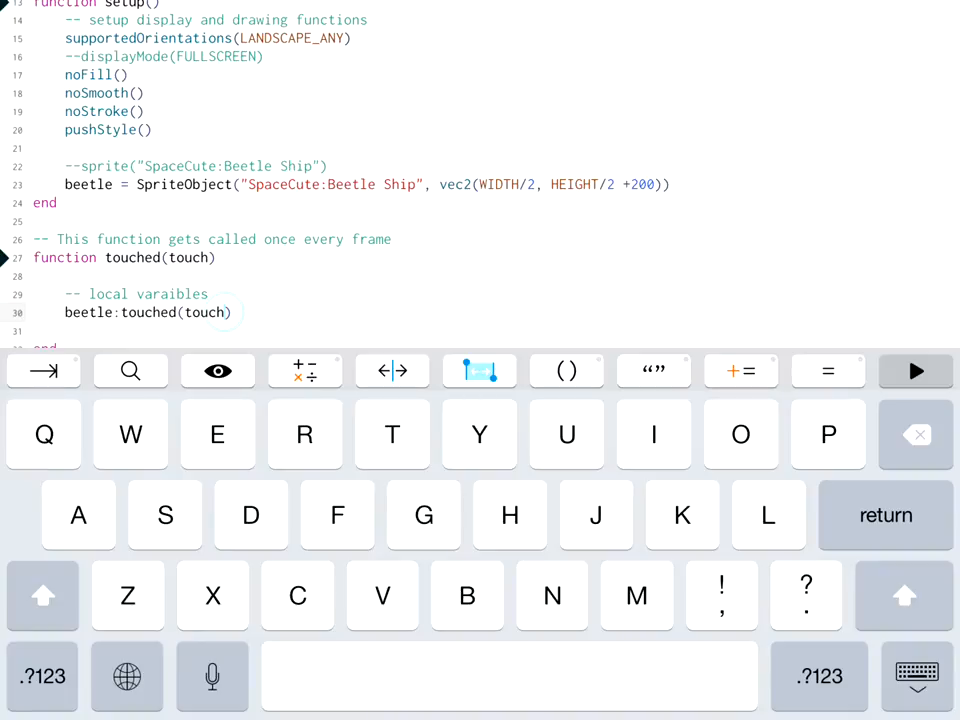
pyautogui.doubleClick(265, 481)
pyautogui.click(936, 598)
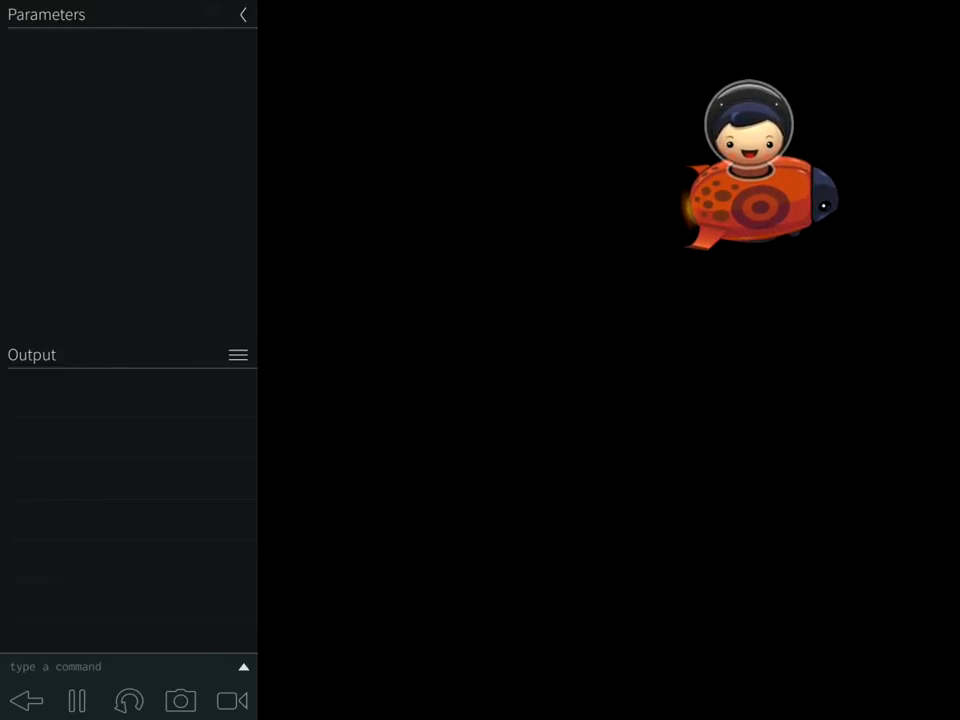
pyautogui.click(27, 701)
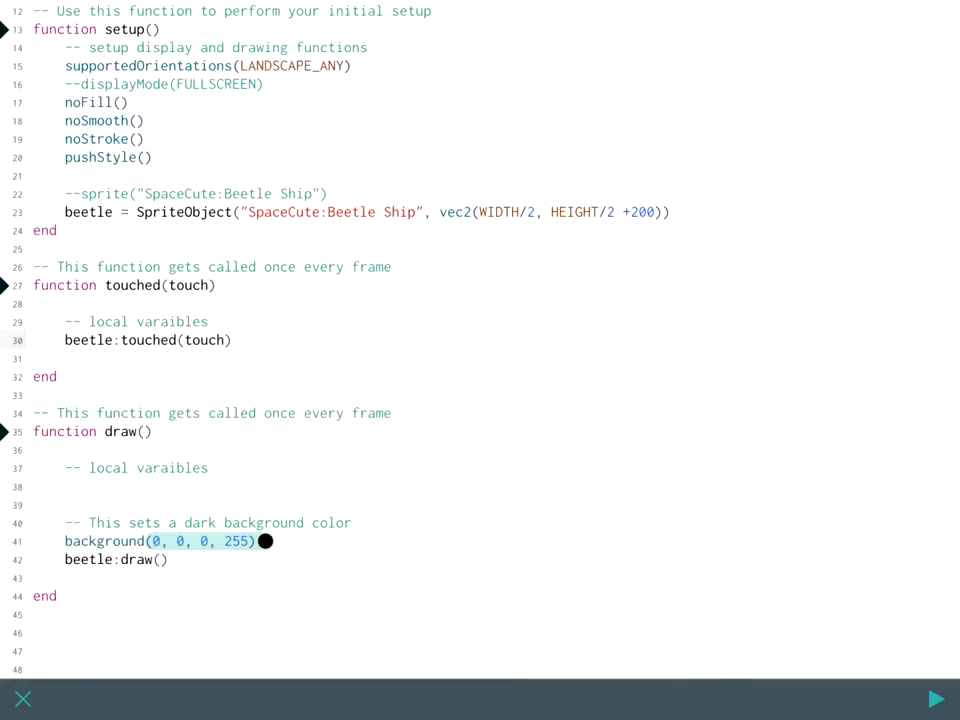
# Declare local planet on a new line under local beetle
pyautogui.click(129, 206)
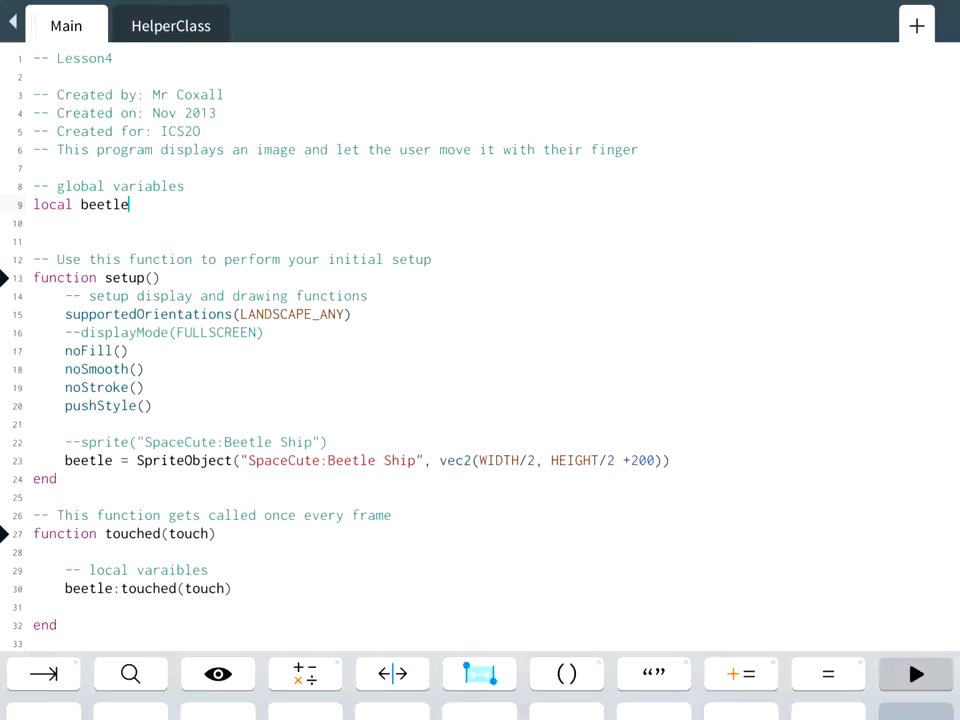
pyautogui.press('Return')
pyautogui.write('lo')
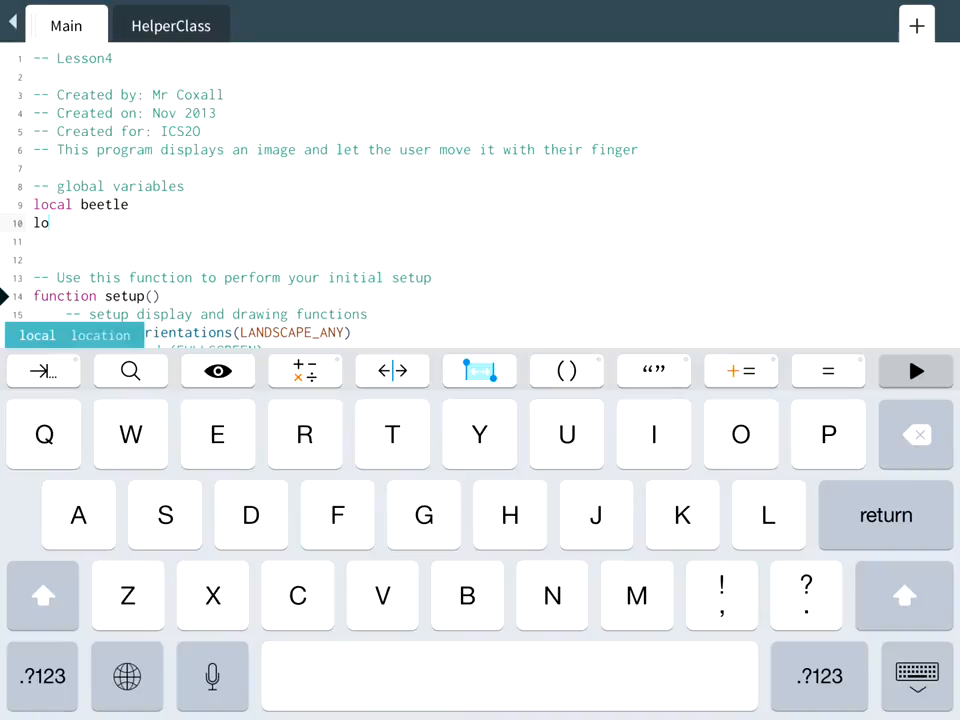
pyautogui.write('cal')
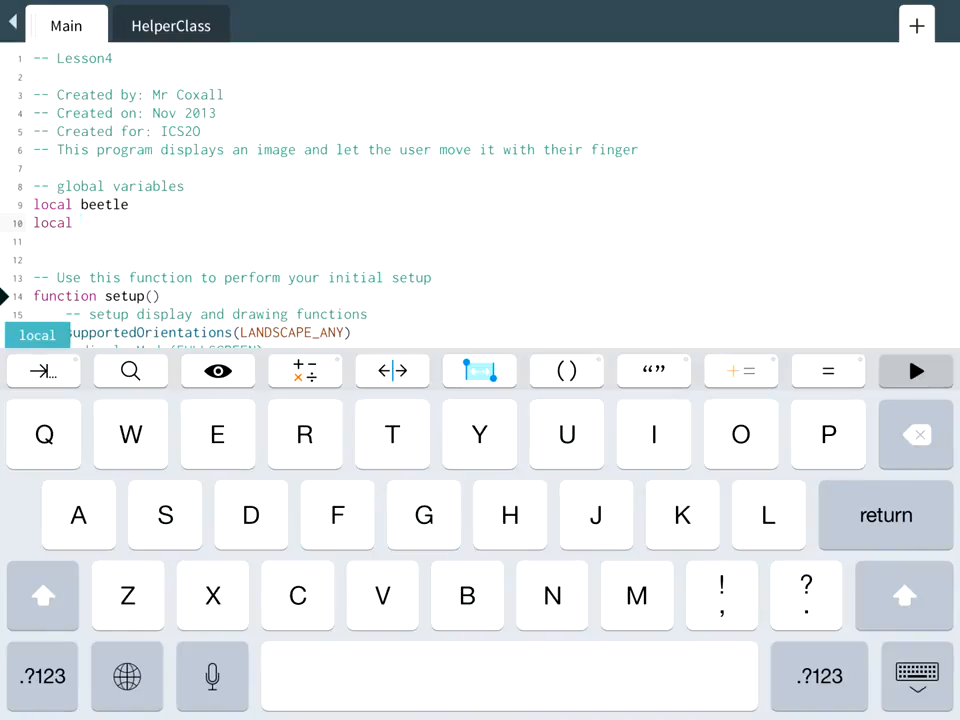
pyautogui.write(' pla')
pyautogui.write('t')
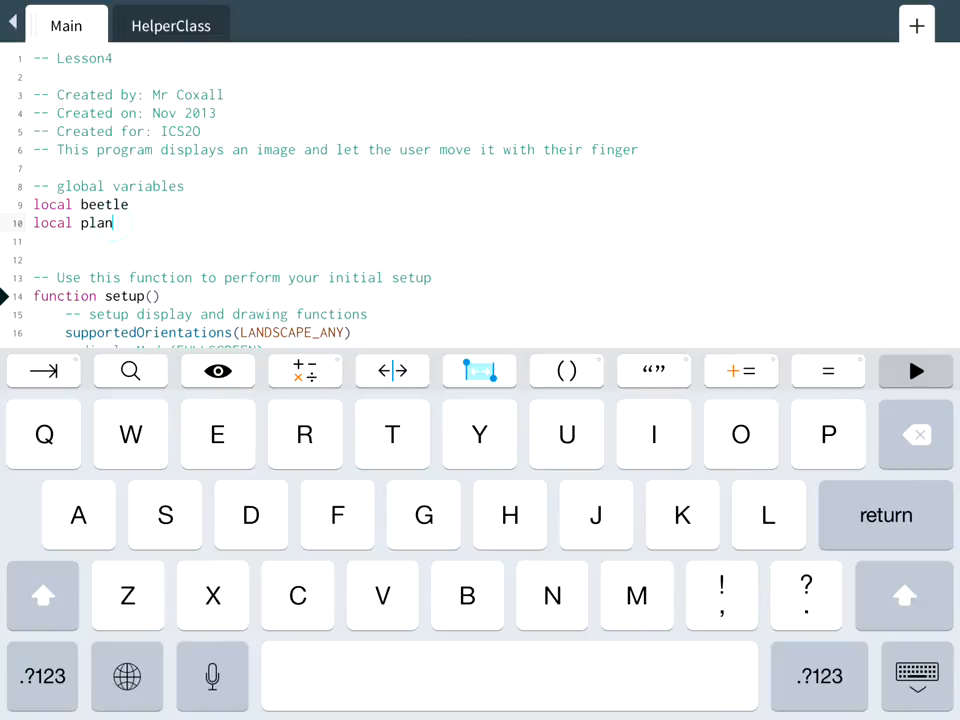
pyautogui.write('r')
pyautogui.press('BackSpace')
pyautogui.write('e')
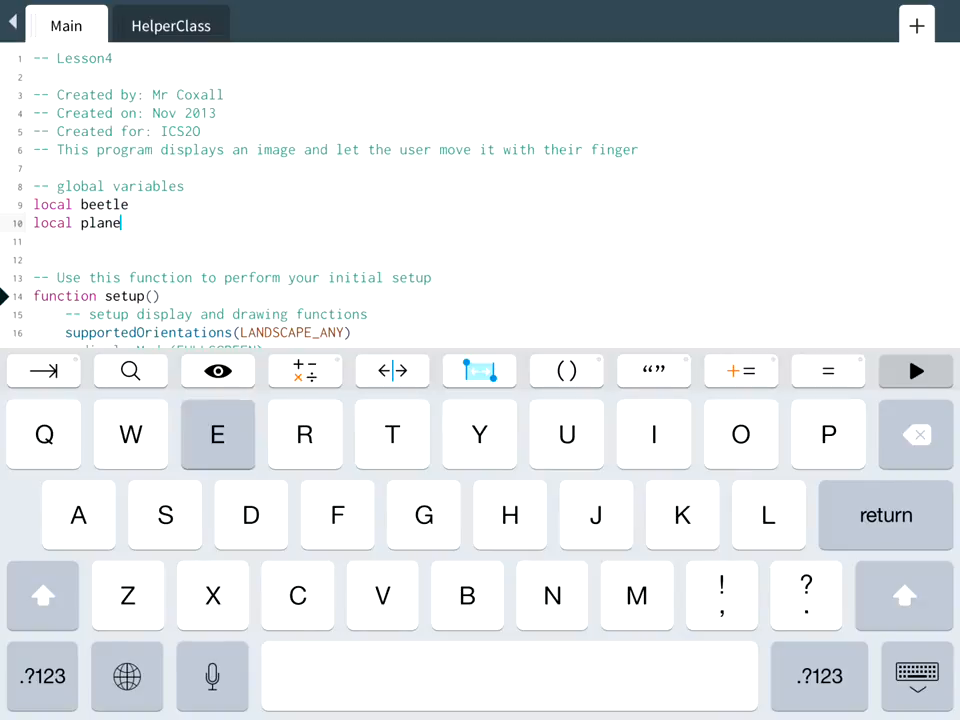
pyautogui.write('t')
pyautogui.scroll(-5, 400, 180)
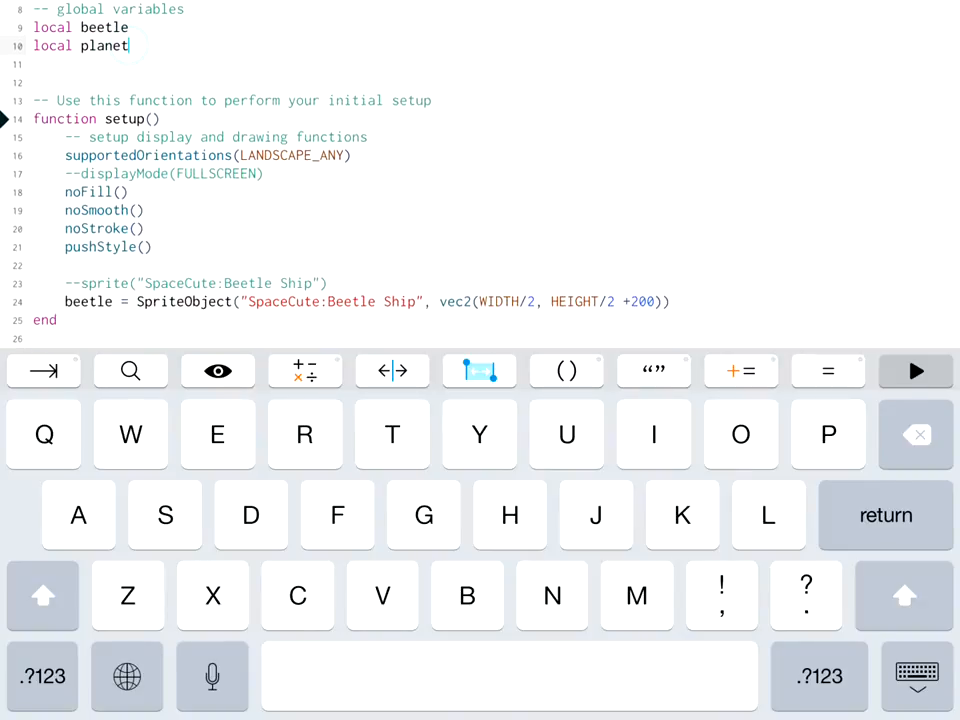
# Select the whole beetle SpriteObject creation line in setup and copy it
pyautogui.click(97, 301)
pyautogui.click(97, 301)
pyautogui.click(45, 259)
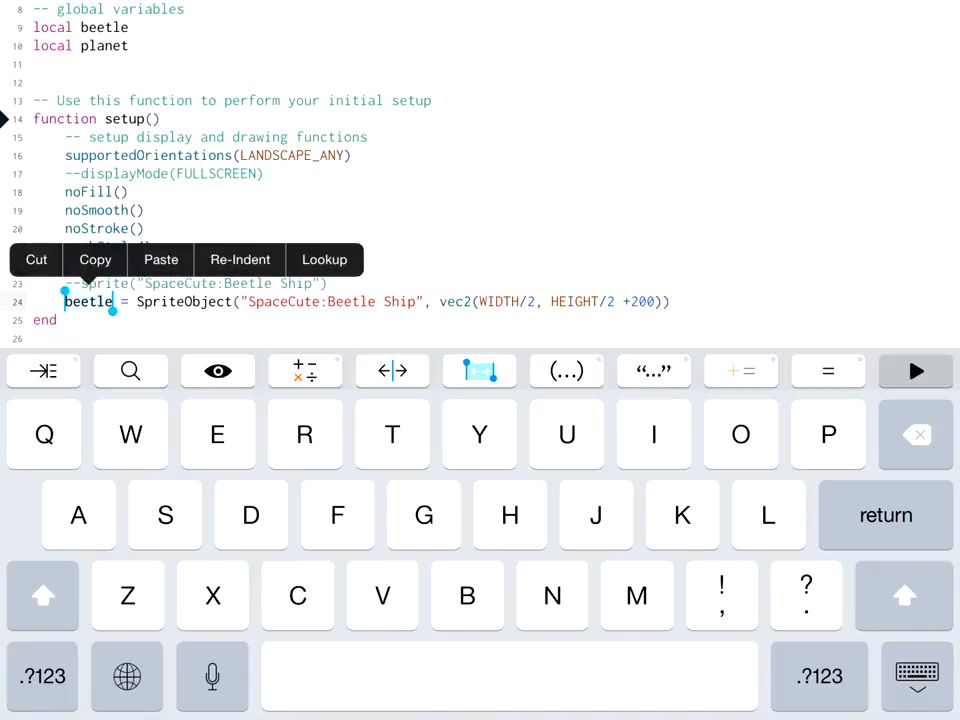
pyautogui.moveTo(113, 308); pyautogui.dragTo(680, 305)
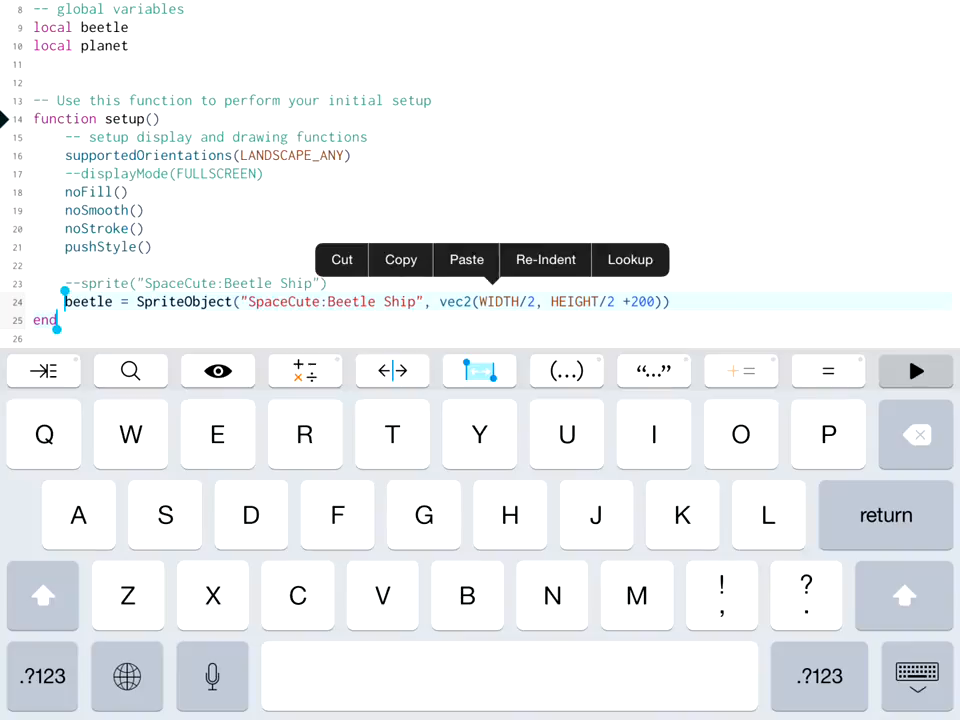
pyautogui.click(401, 259)
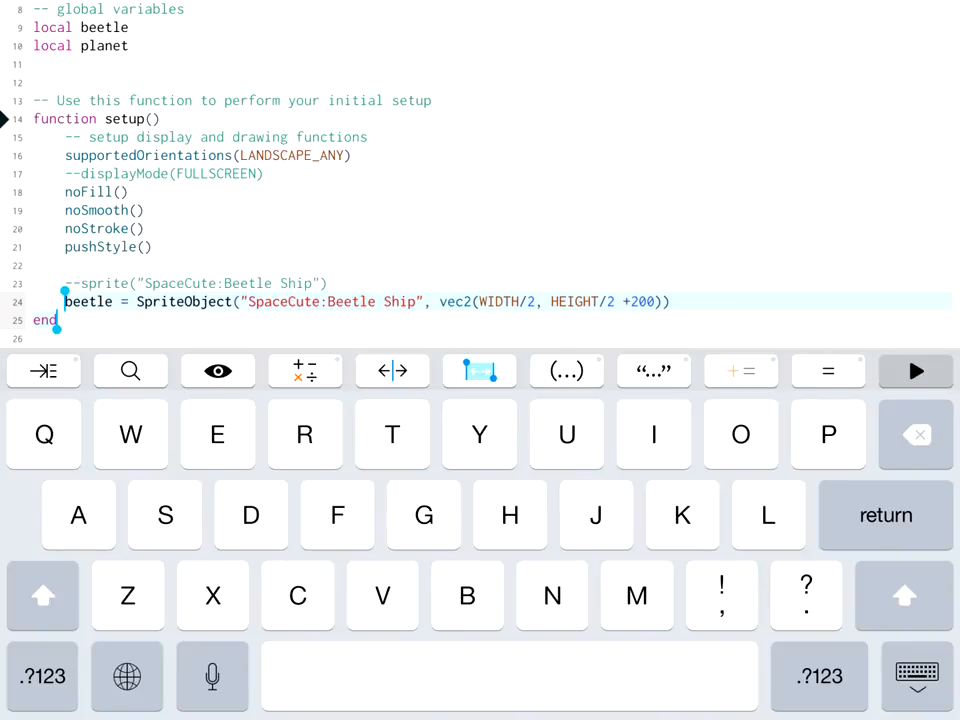
pyautogui.click(300, 301)
pyautogui.click(80, 320)
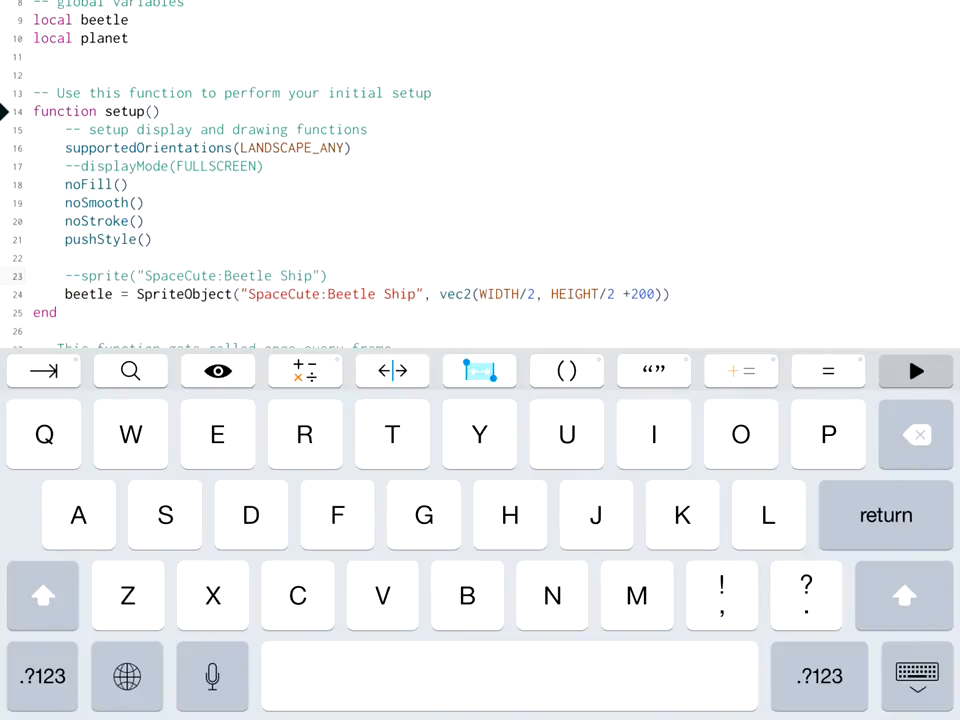
# Paste the copied line below the beetle line and rename its variable to planet
pyautogui.click(662, 294)
pyautogui.press('Return')
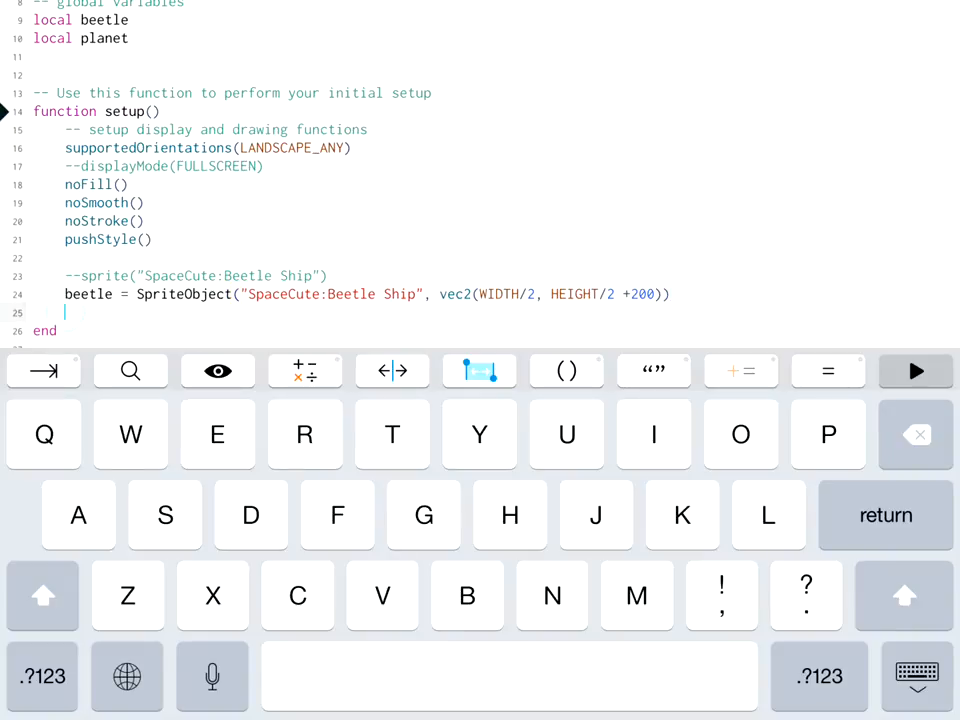
pyautogui.click(66, 312)
pyautogui.click(202, 271)
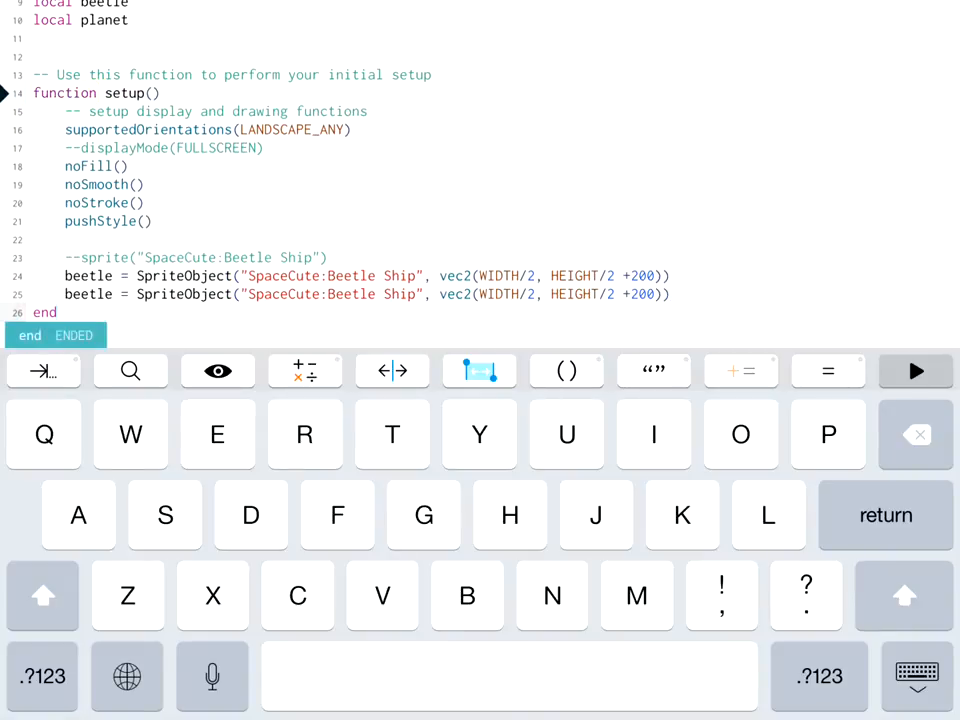
pyautogui.press('Return')
pyautogui.press('BackSpace')
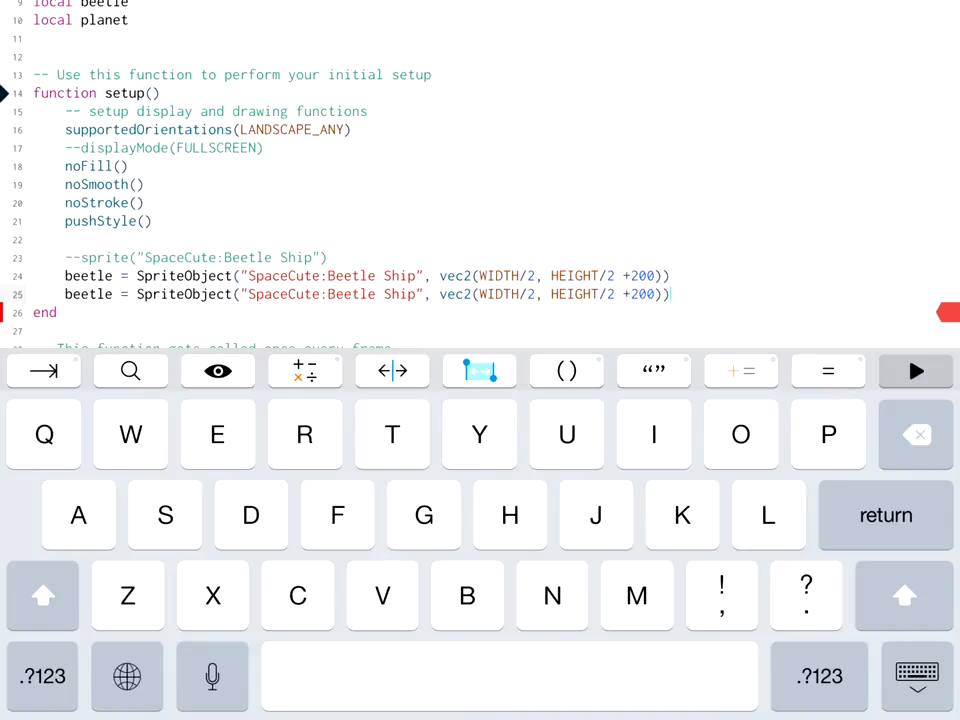
pyautogui.doubleClick(88, 294)
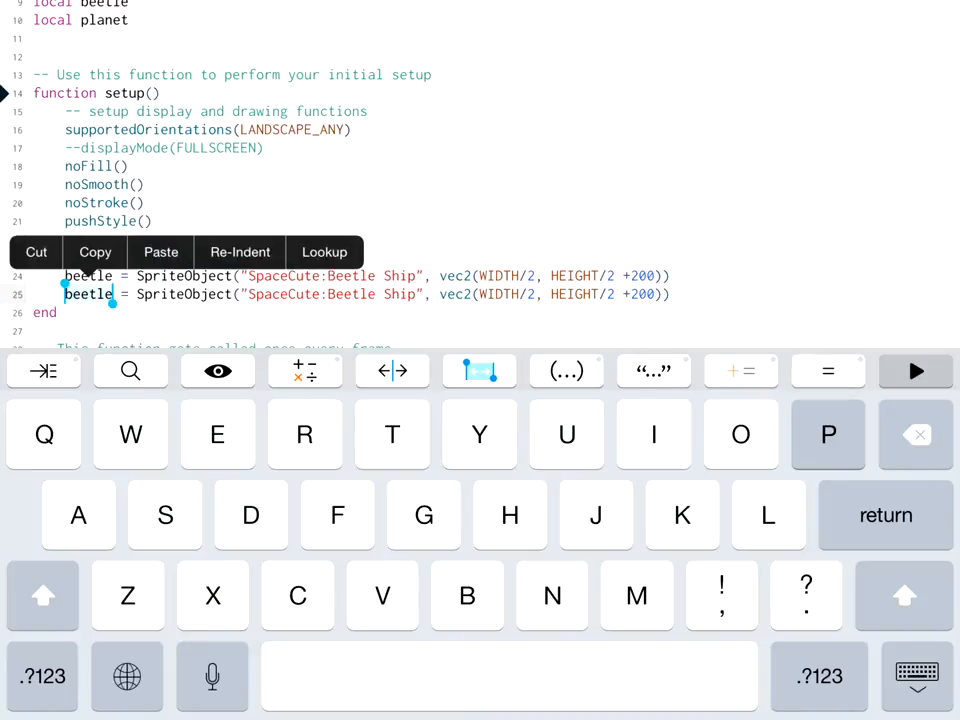
pyautogui.write('planet')
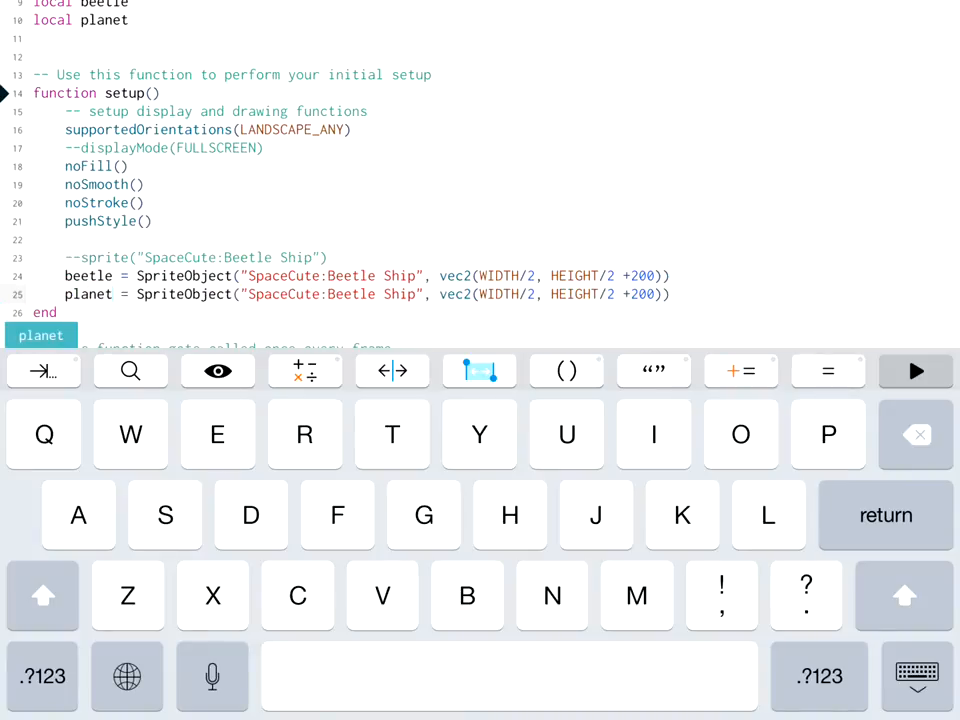
pyautogui.scroll(-3, 480, 170)
# Change the pasted line to use "SpaceCute:Planet" and a HEIGHT/2 - 100 position offset
pyautogui.click(410, 294)
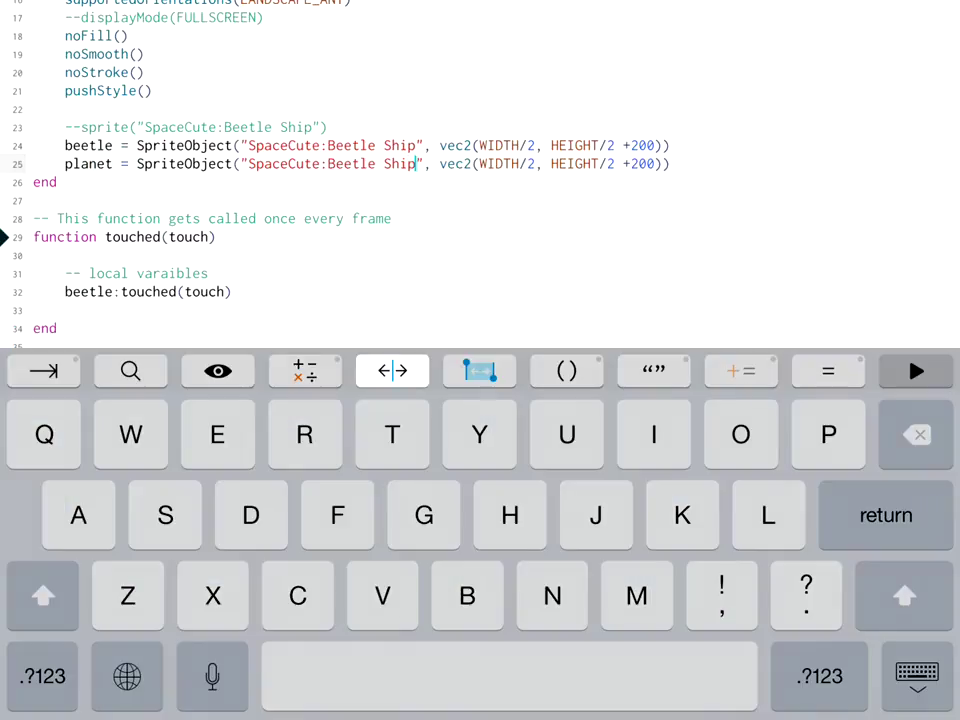
pyautogui.click(390, 163)
pyautogui.press('BackSpace')
pyautogui.press('BackSpace')
pyautogui.press('BackSpace')
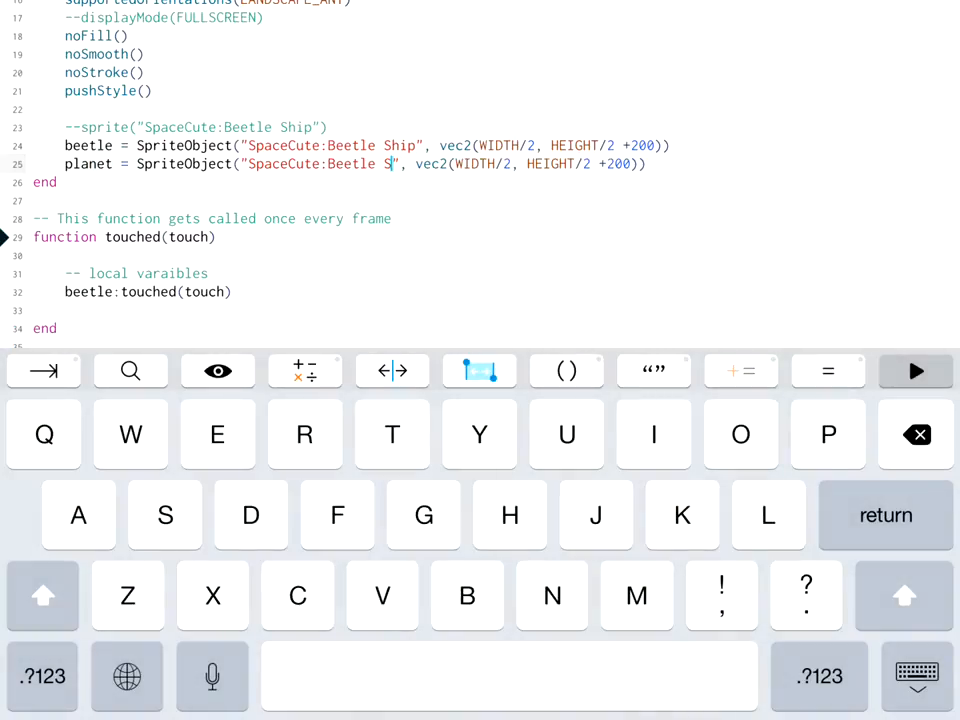
pyautogui.press('BackSpace')
pyautogui.press('BackSpace')
pyautogui.press('BackSpace')
pyautogui.press('BackSpace')
pyautogui.press('BackSpace')
pyautogui.press('BackSpace')
pyautogui.press('BackSpace')
pyautogui.press('BackSpace')
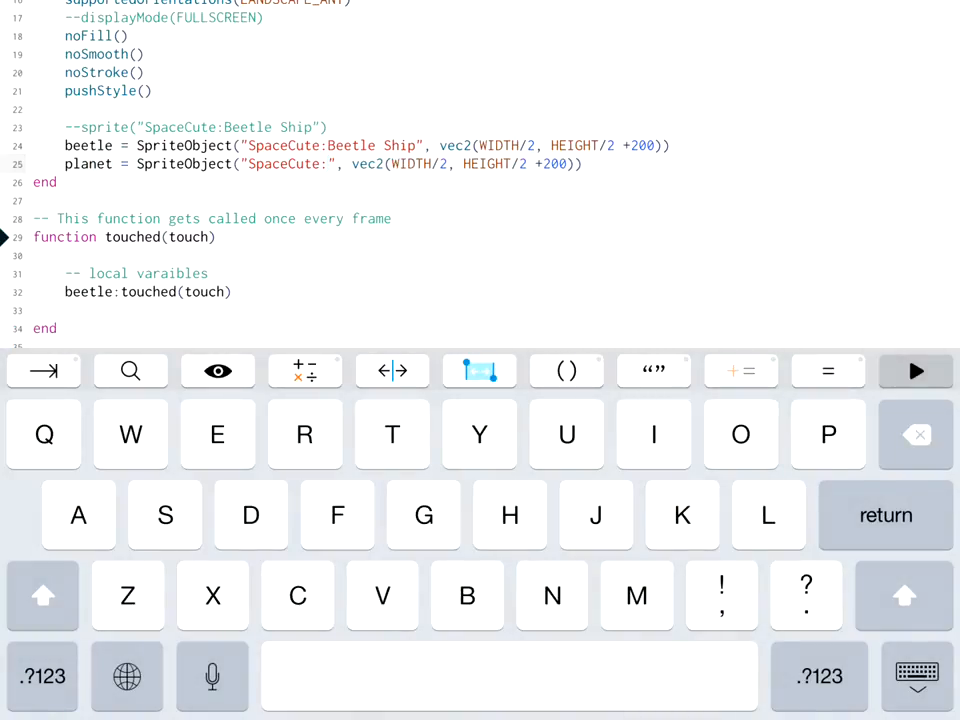
pyautogui.write('Plan')
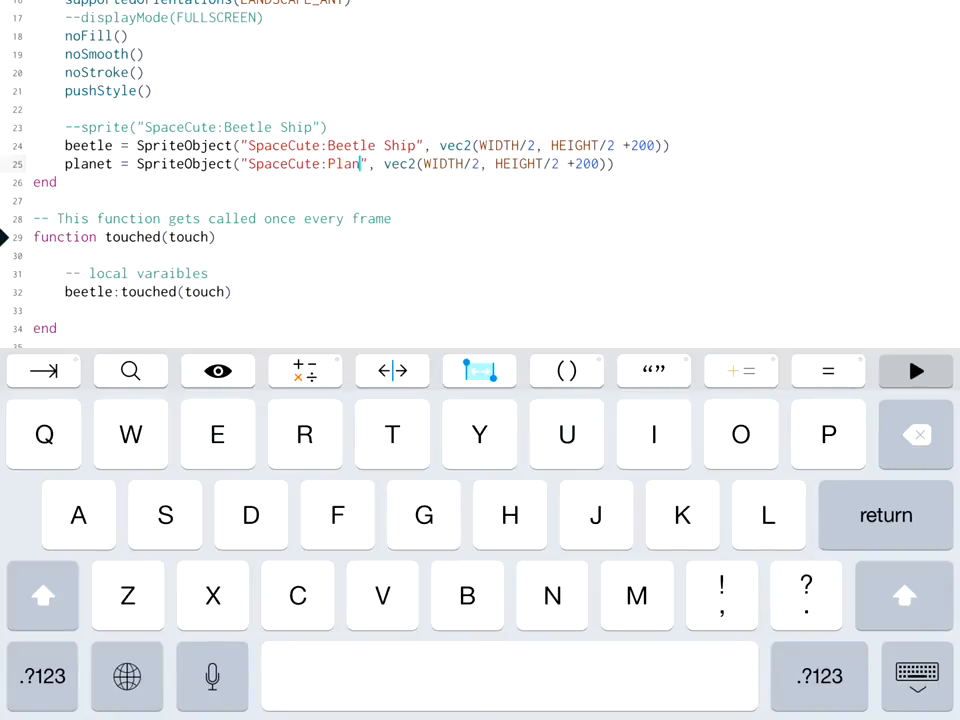
pyautogui.write('et')
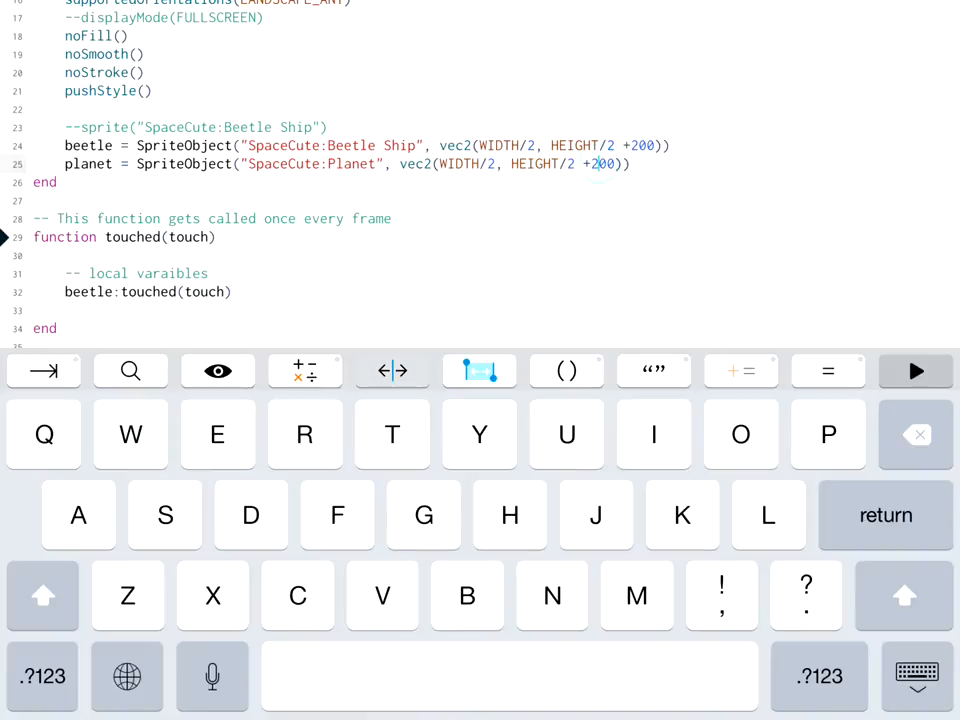
pyautogui.press('BackSpace')
pyautogui.press('BackSpace')
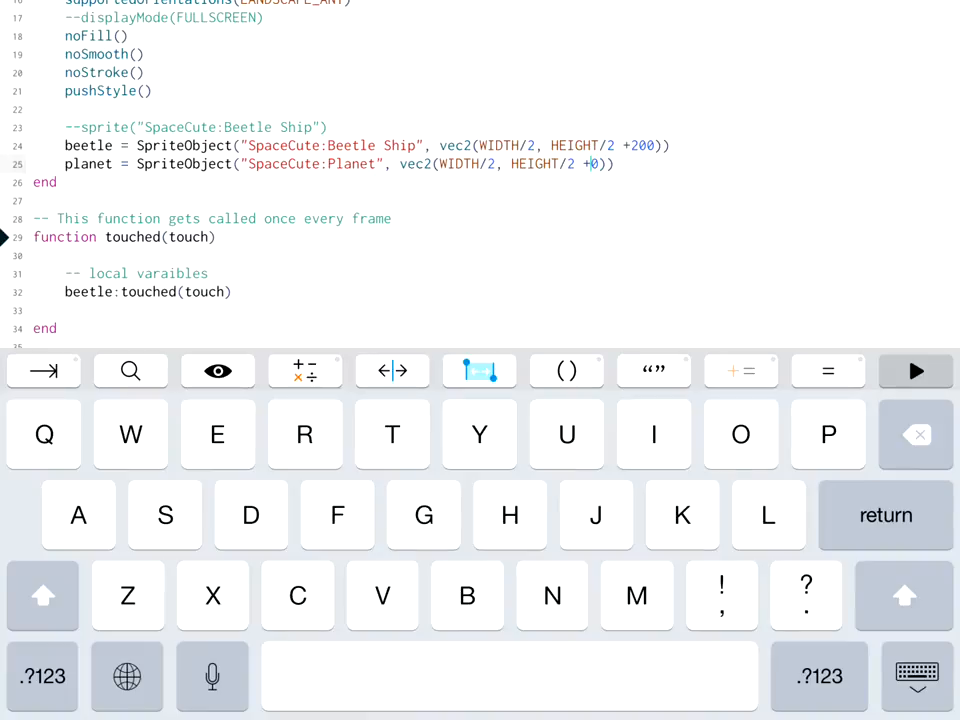
pyautogui.press('BackSpace')
pyautogui.click(305, 371)
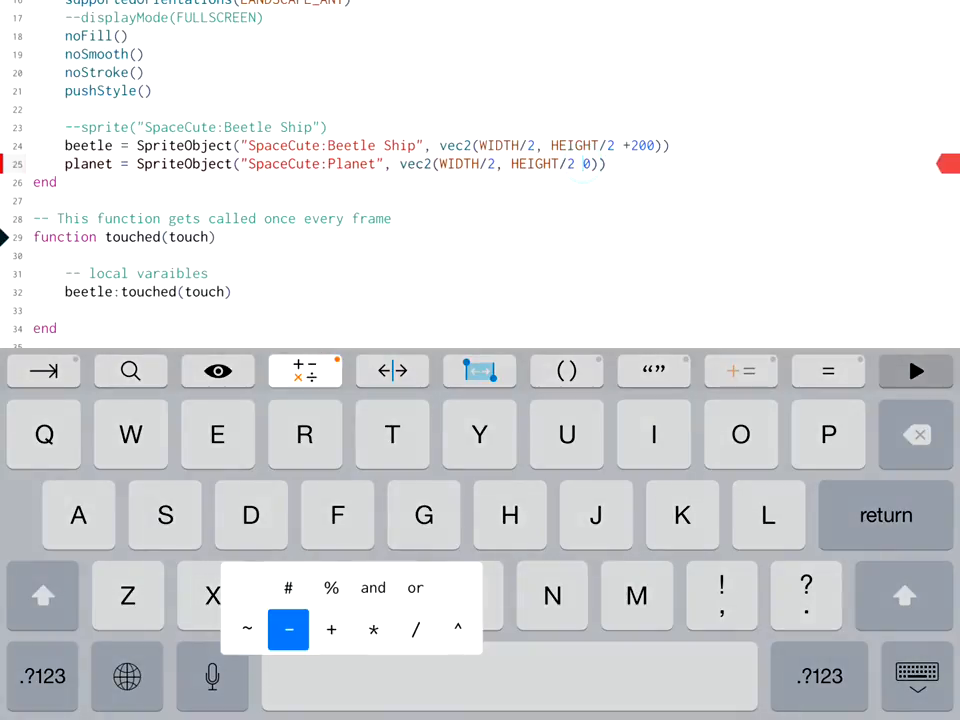
pyautogui.click(288, 629)
pyautogui.click(42, 676)
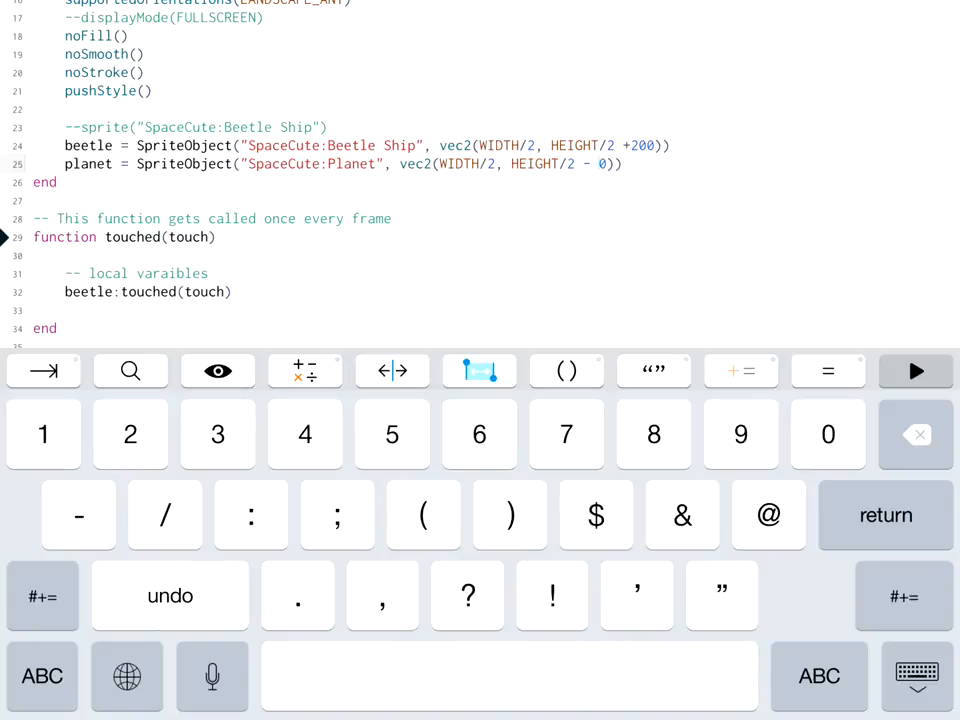
pyautogui.write('10')
pyautogui.scroll(-5, 400, 180)
pyautogui.scroll(-3, 400, 180)
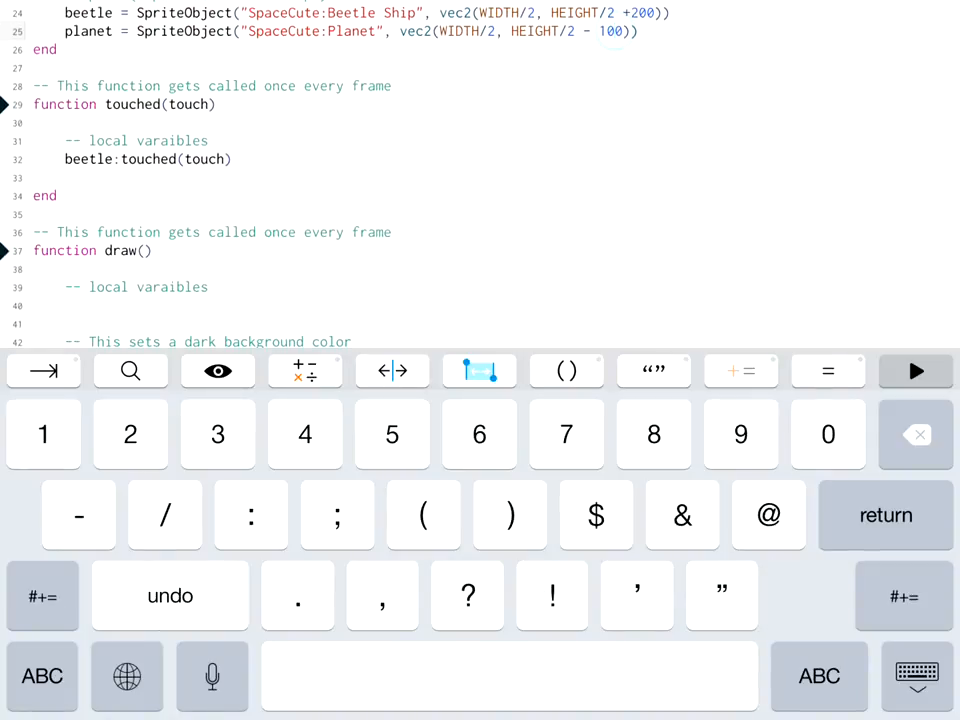
# Add planet:draw() on a new line under beetle:draw() in draw
pyautogui.doubleClick(265, 230)
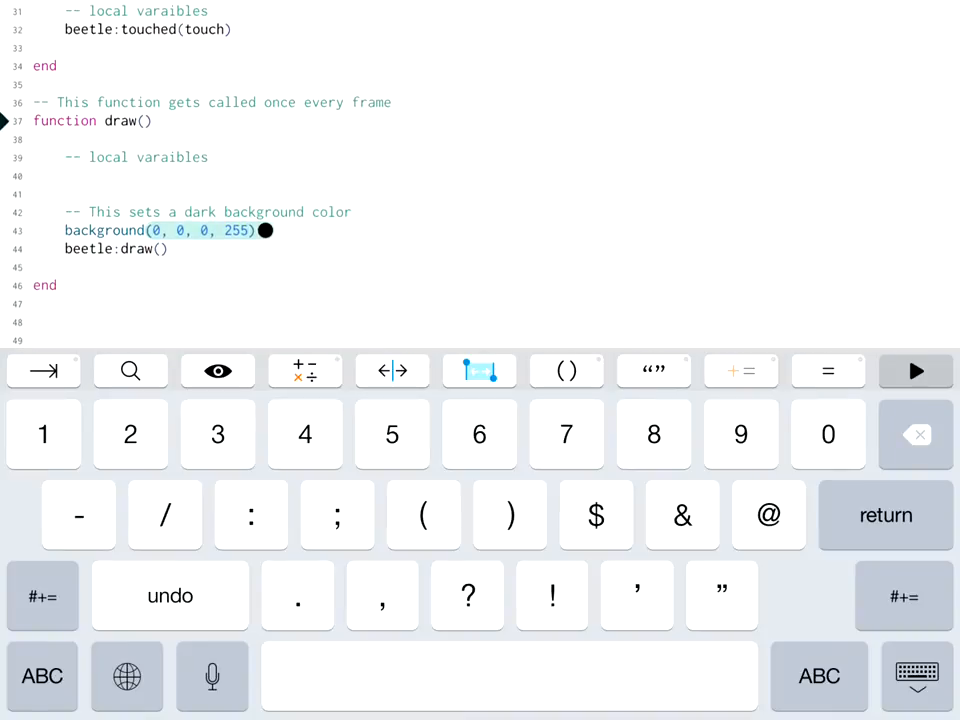
pyautogui.click(168, 248)
pyautogui.press('Return')
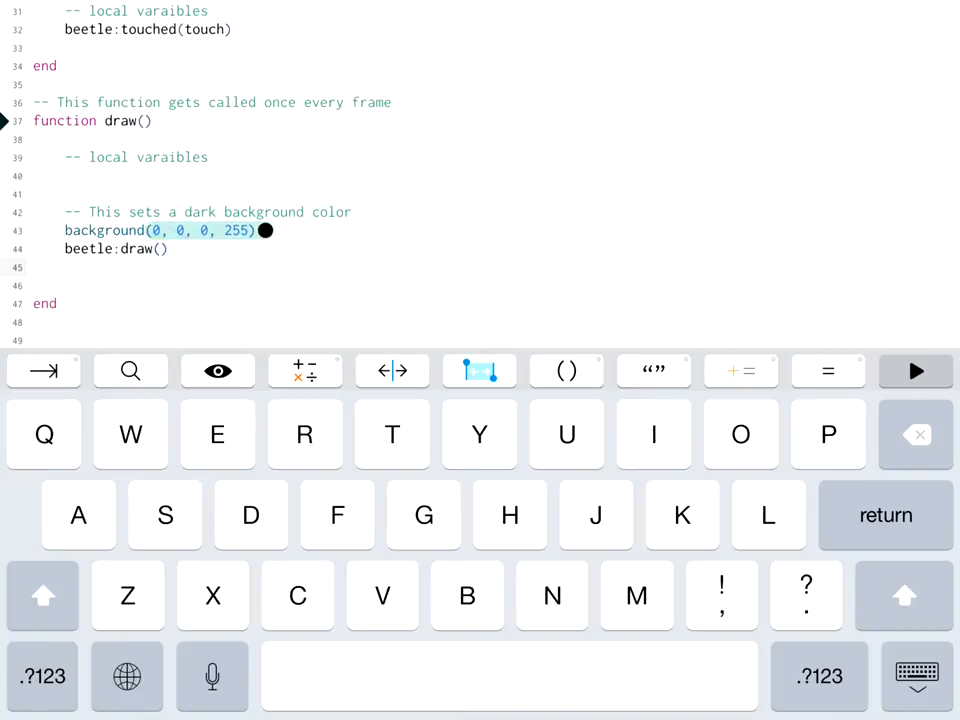
pyautogui.write('pl')
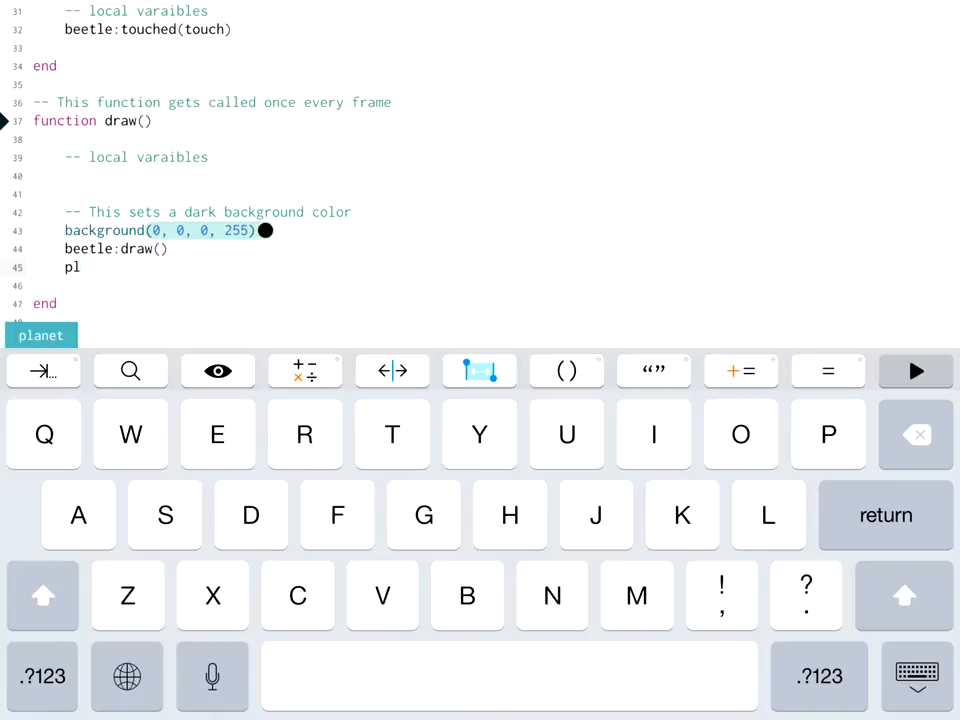
pyautogui.write('anet')
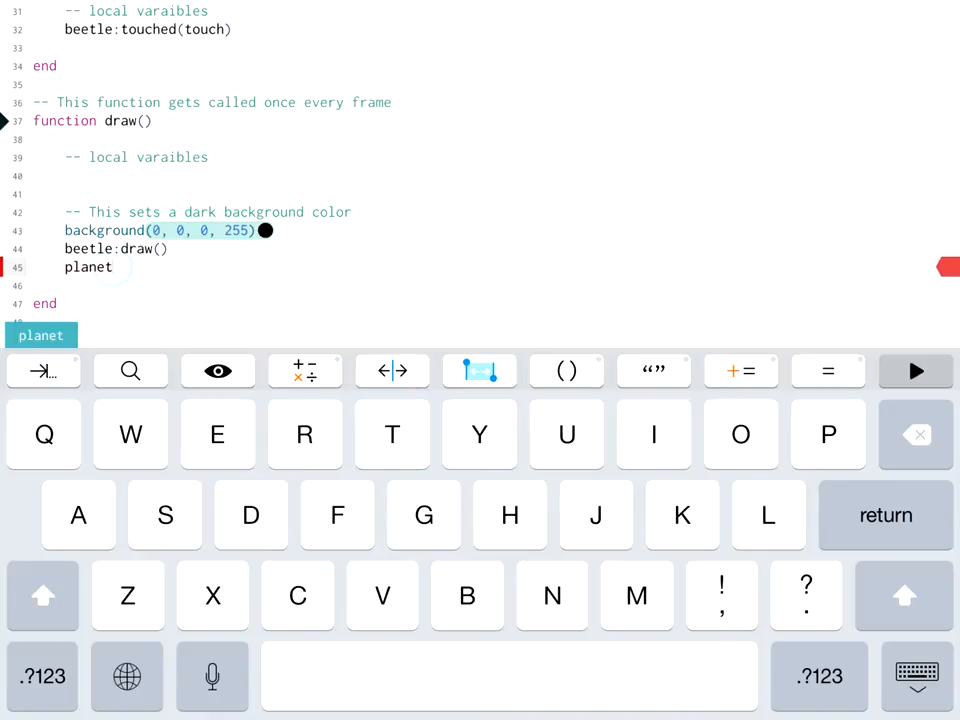
pyautogui.click(43, 676)
pyautogui.write(':')
pyautogui.click(43, 676)
pyautogui.write('d')
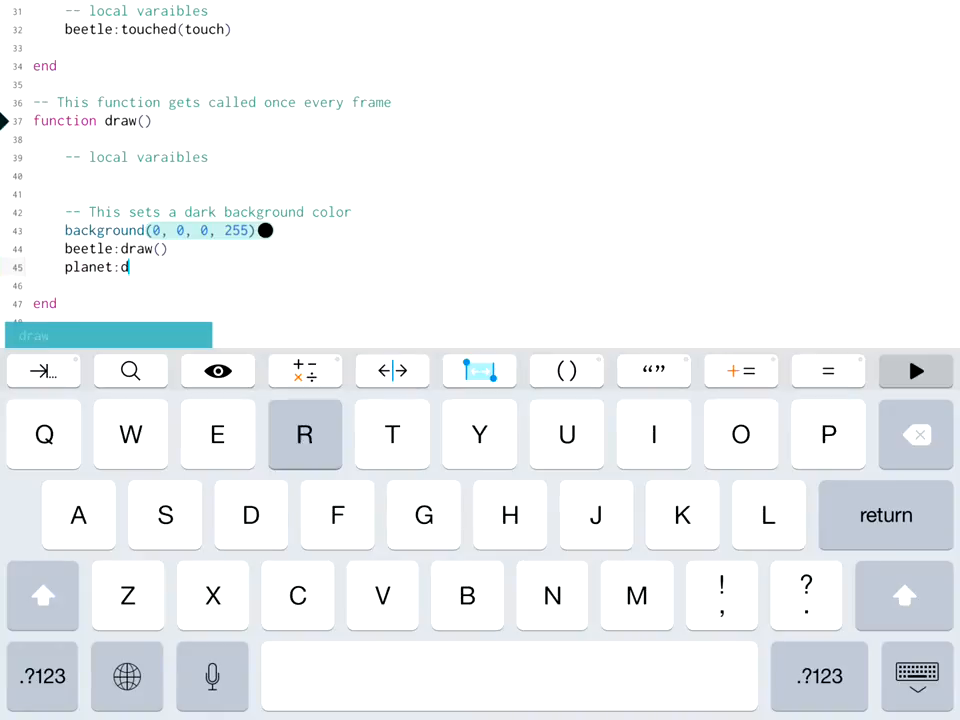
pyautogui.write('raw()')
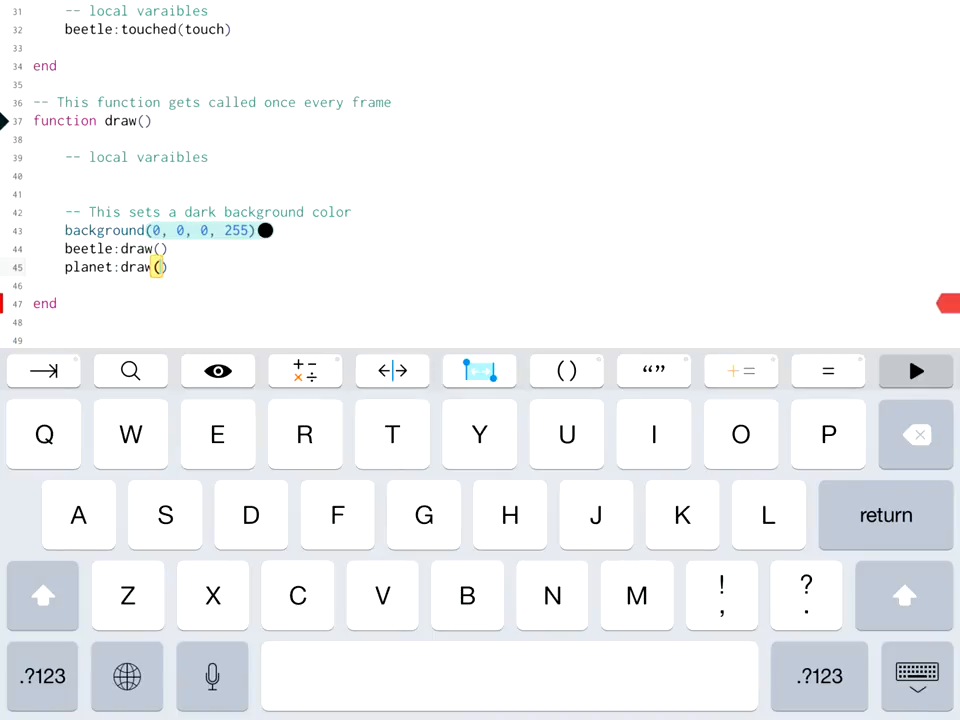
pyautogui.scroll(2, 300, 180)
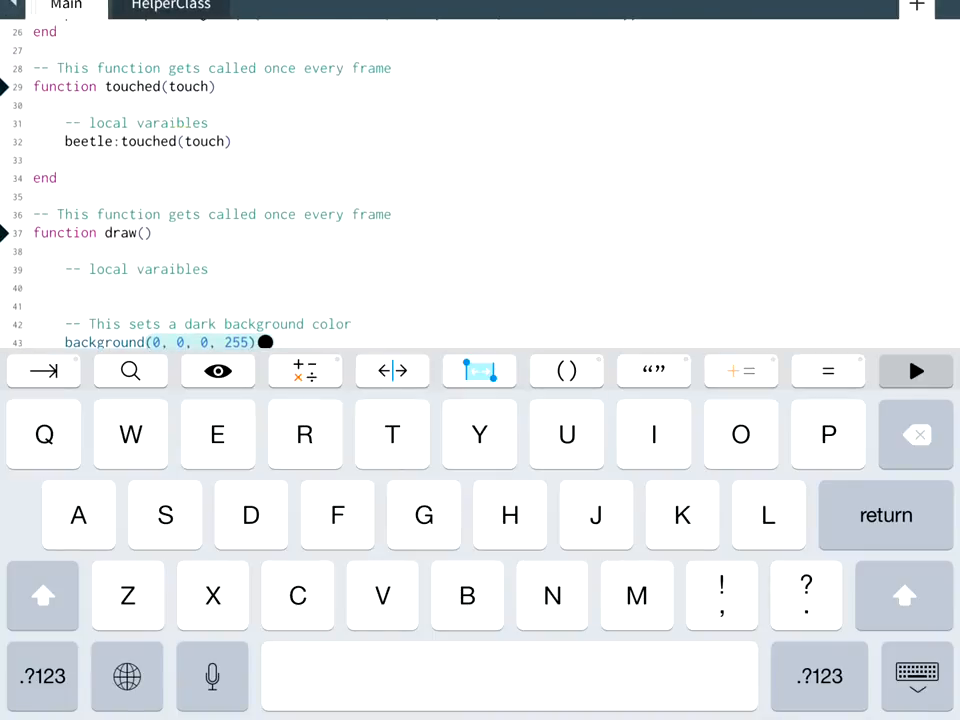
# Add planet:touched(touch) below beetle:touched(touch) in the touched function
pyautogui.click(182, 141)
pyautogui.press('Return')
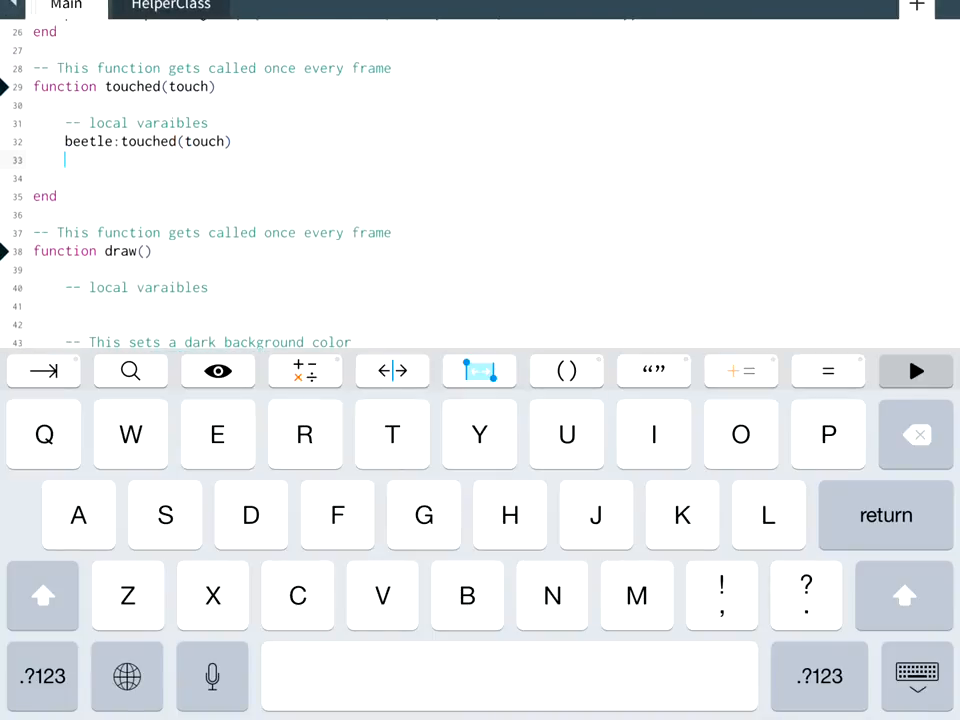
pyautogui.write('planet')
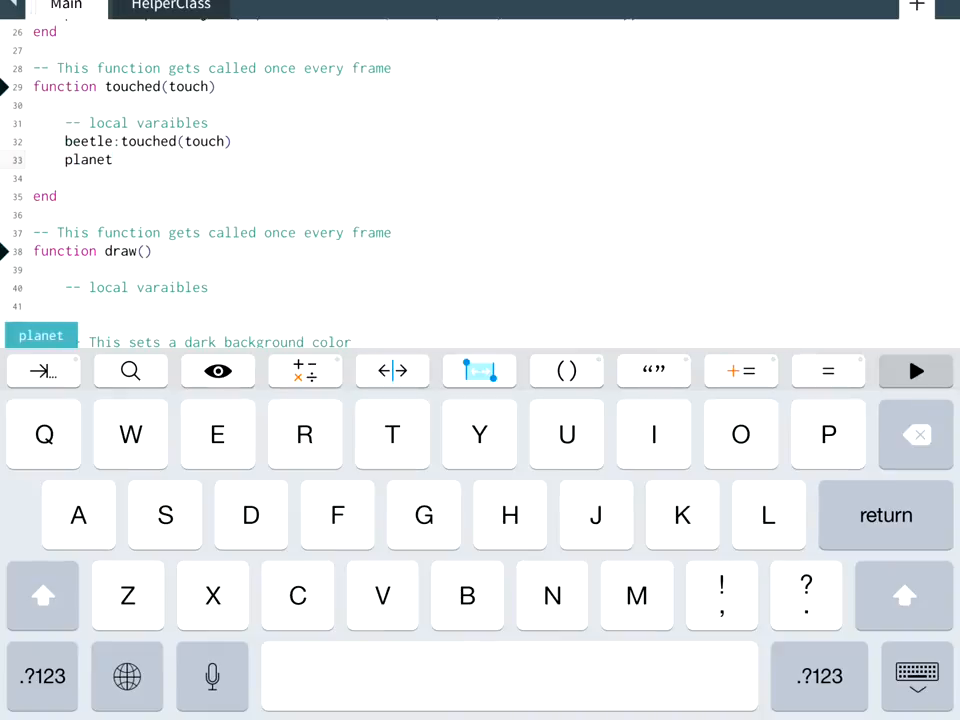
pyautogui.write(':')
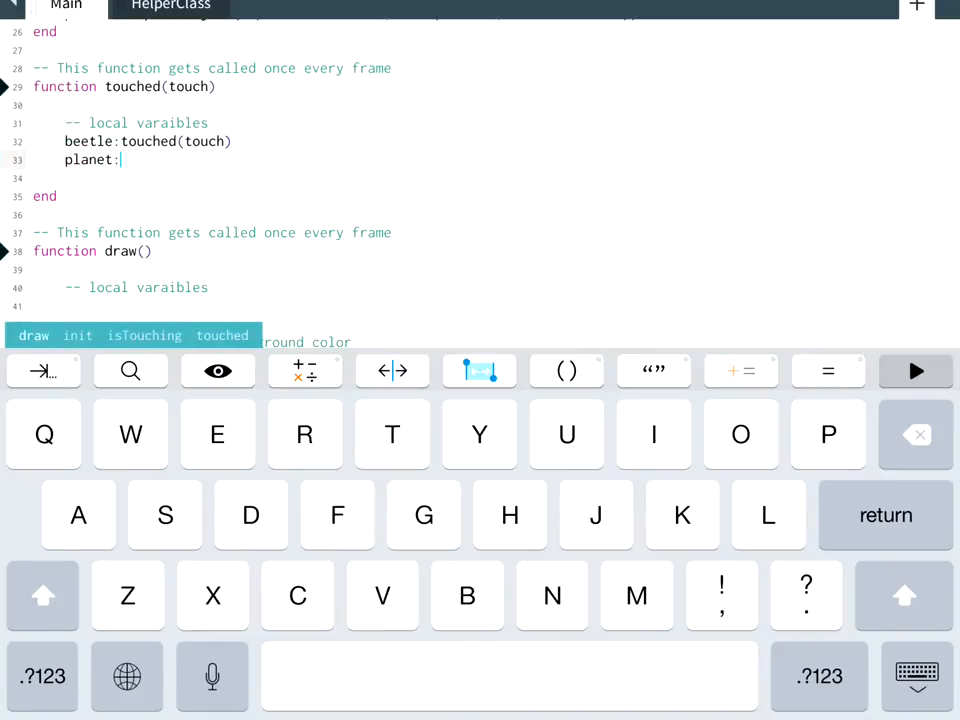
pyautogui.write('touched')
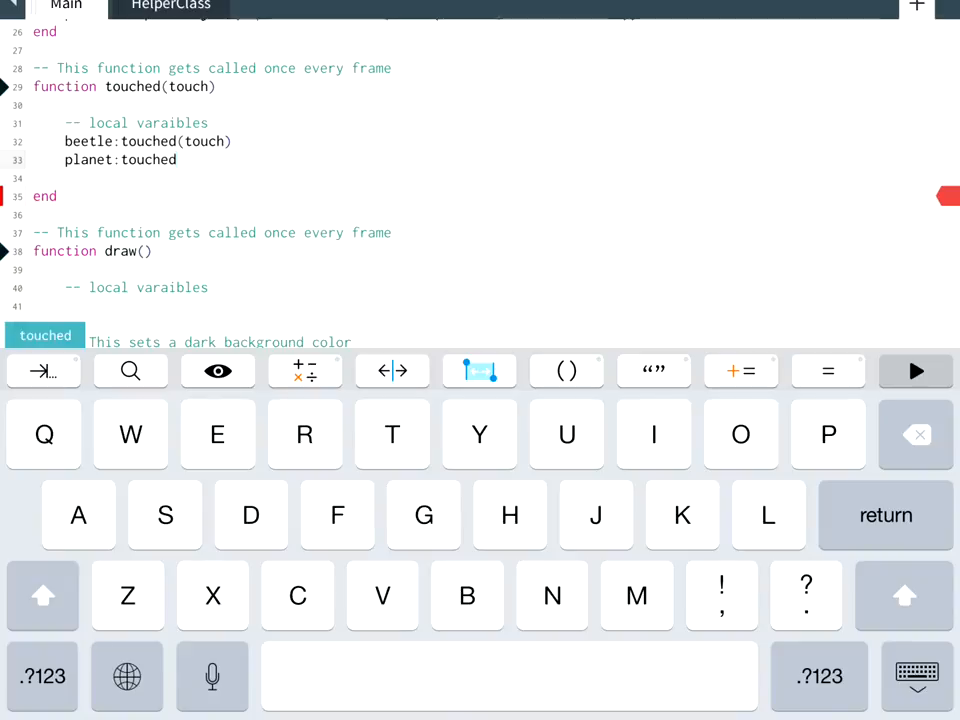
pyautogui.write('(touch')
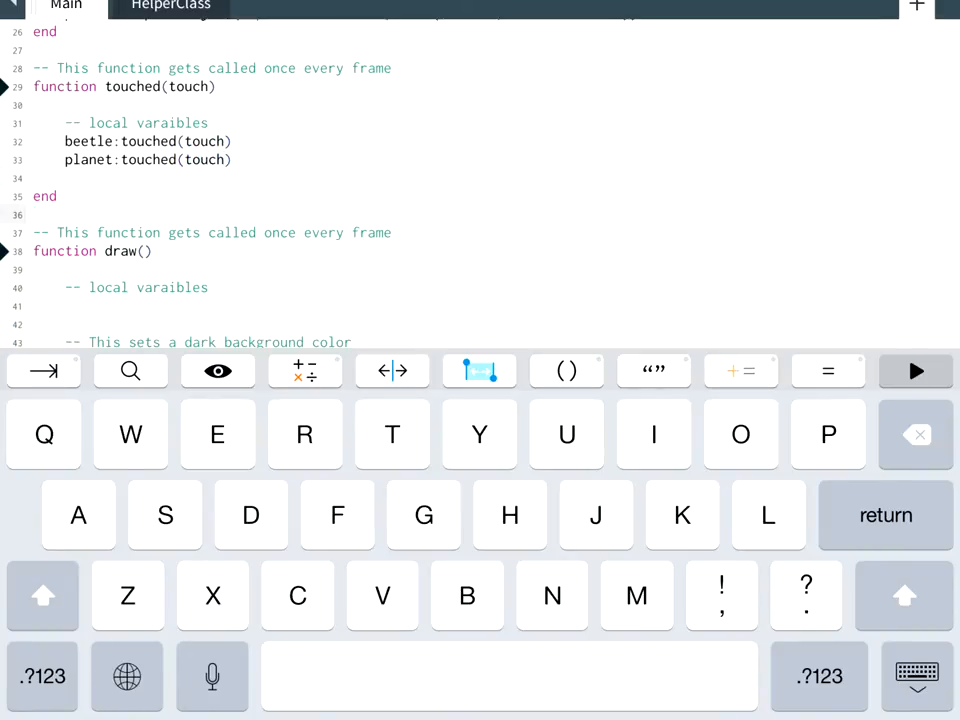
pyautogui.click(916, 371)
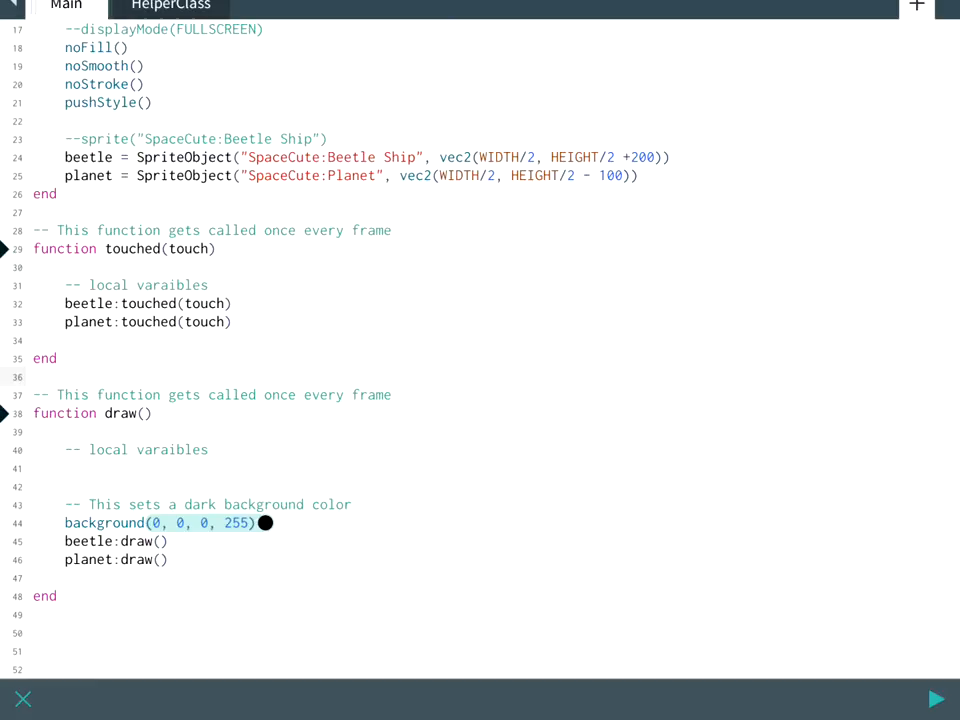
# Begin an if (beetle:isTouching()) condition below planet:touched(touch)
pyautogui.click(180, 336)
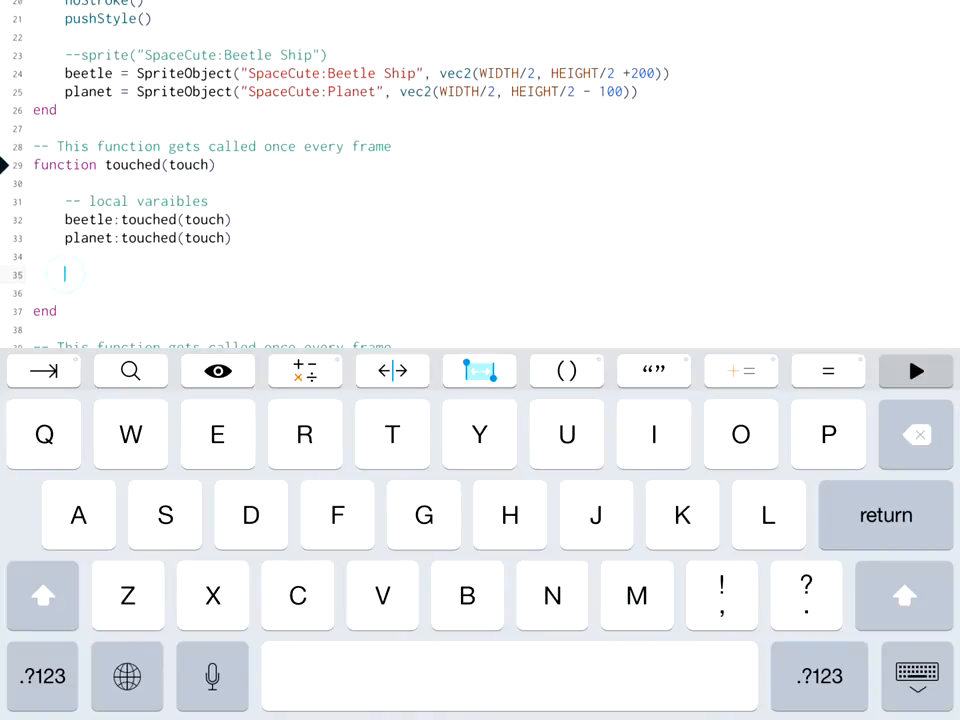
pyautogui.write('if')
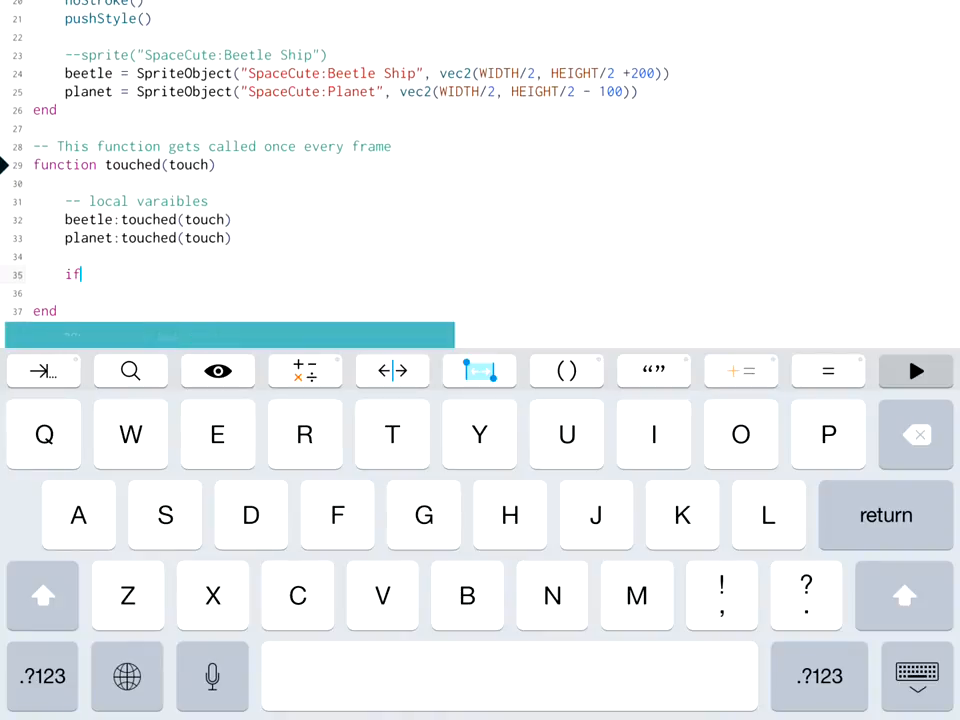
pyautogui.click(566, 371)
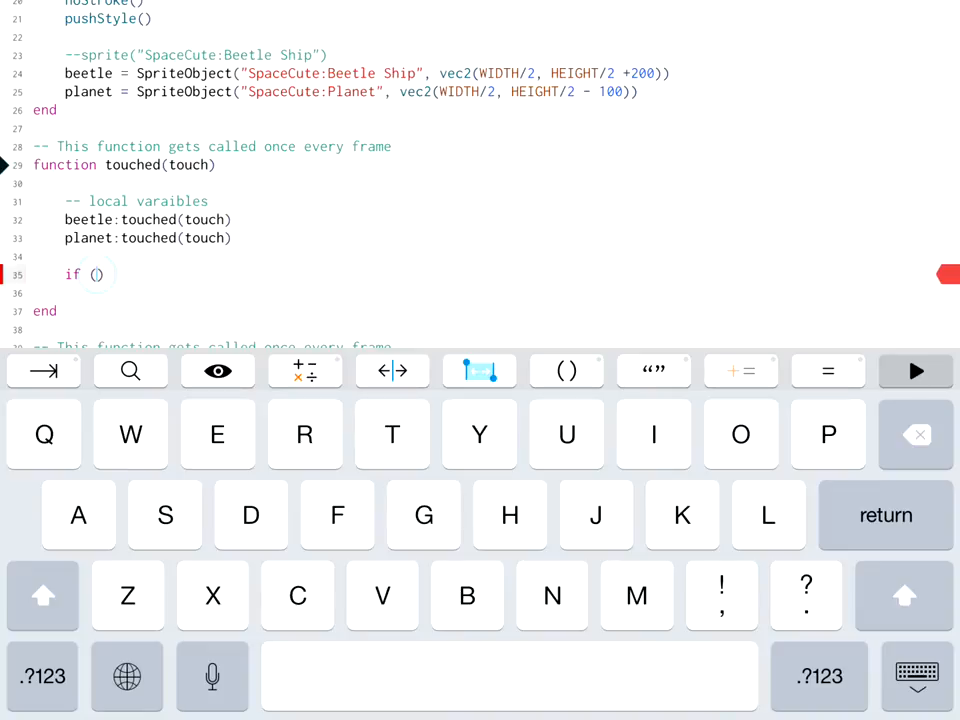
pyautogui.write('be')
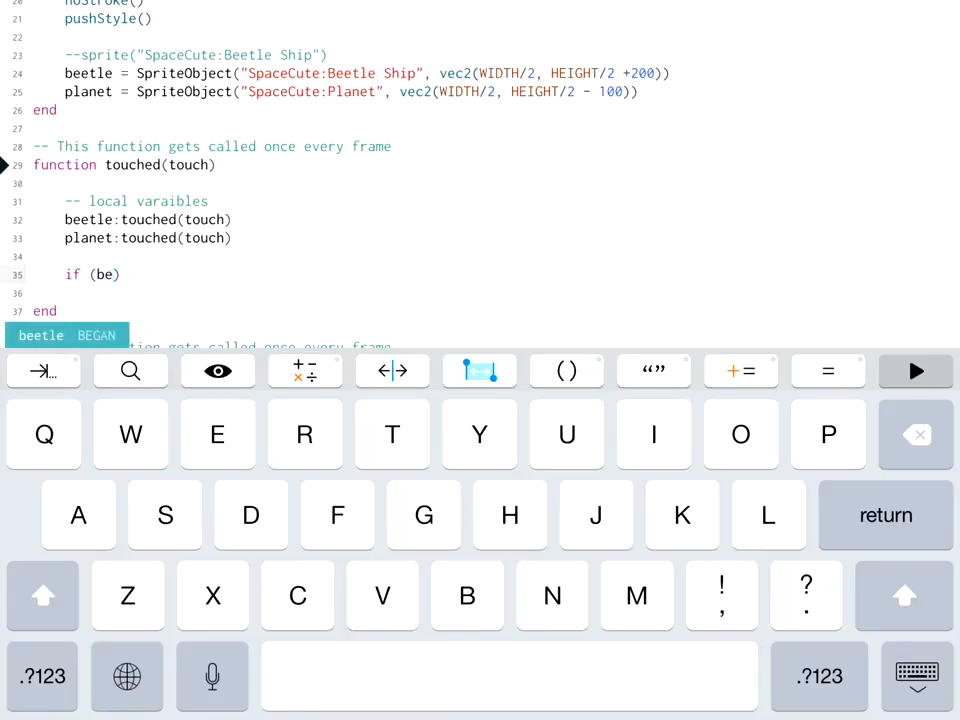
pyautogui.write('etle')
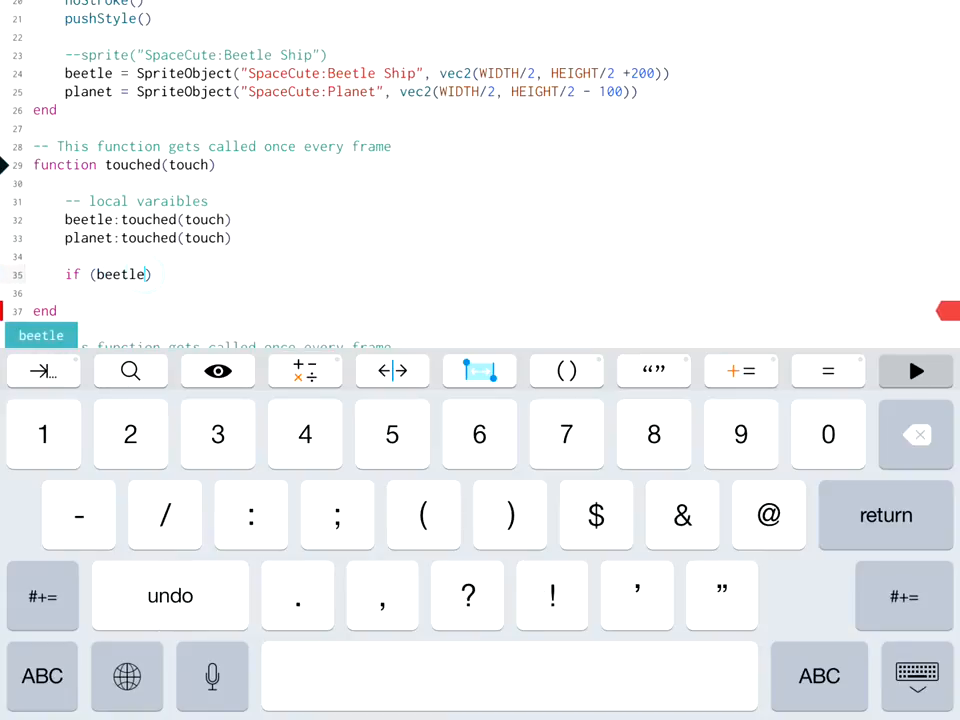
pyautogui.write(':')
pyautogui.click(42, 675)
pyautogui.write('is')
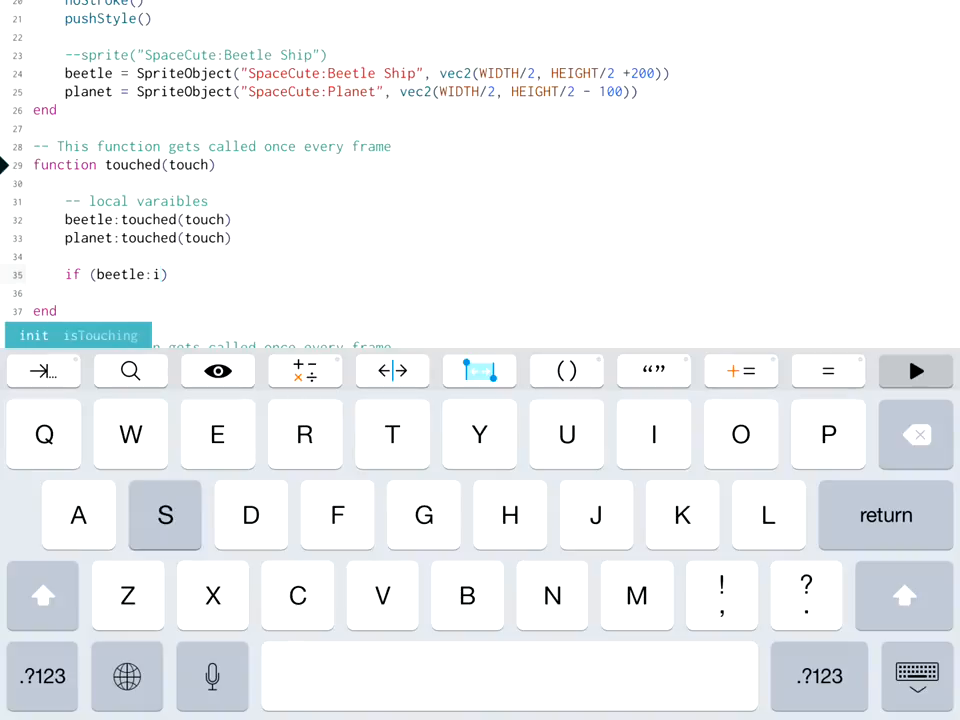
pyautogui.click(56, 335)
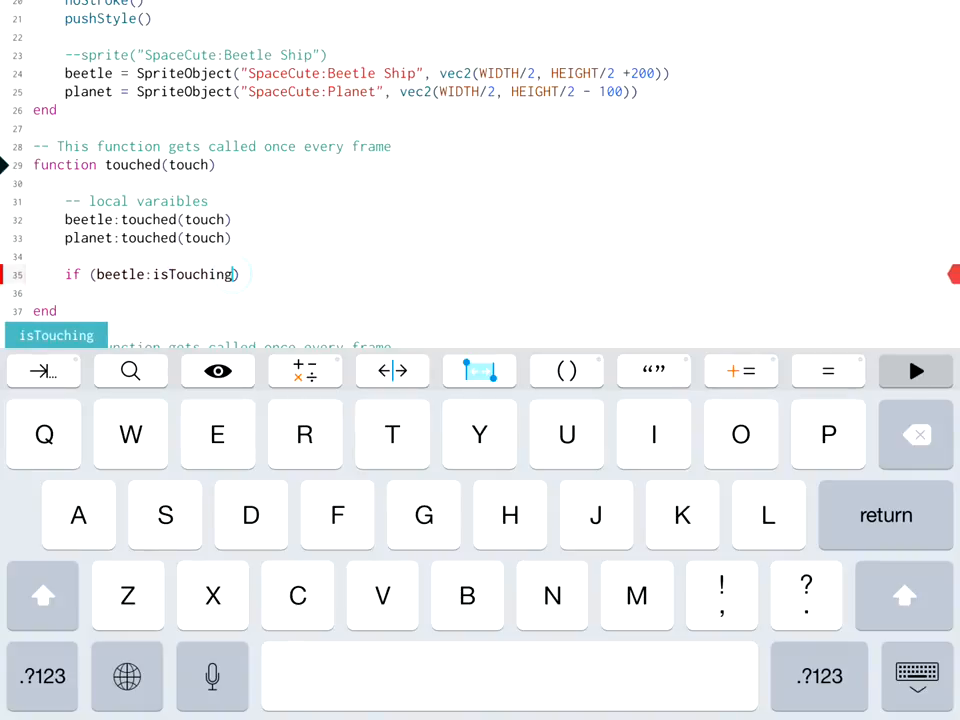
pyautogui.click(566, 371)
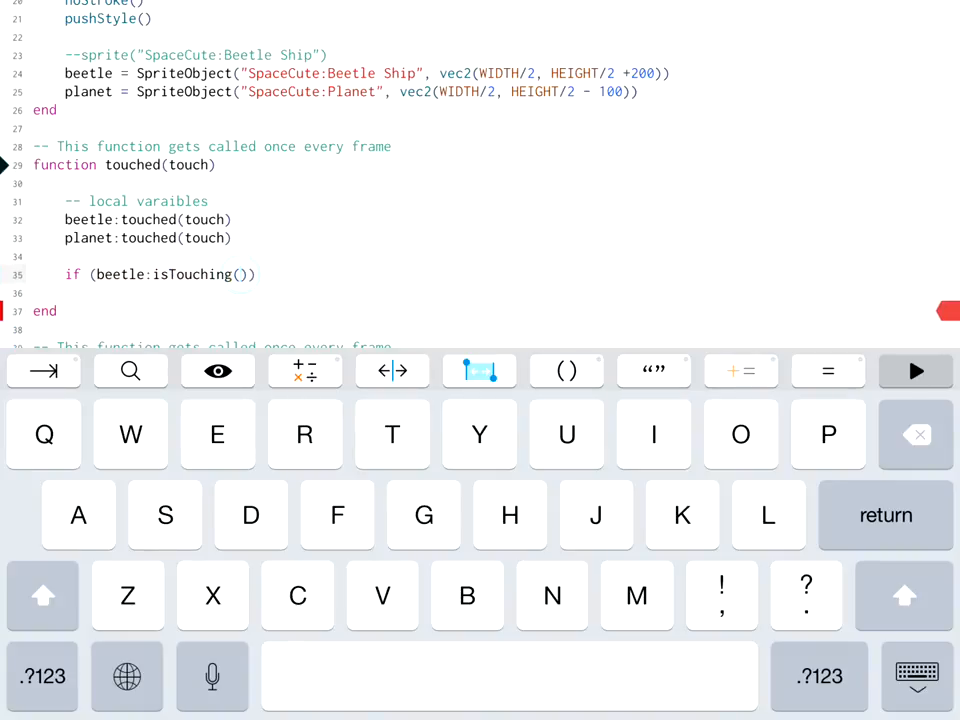
pyautogui.write('pl')
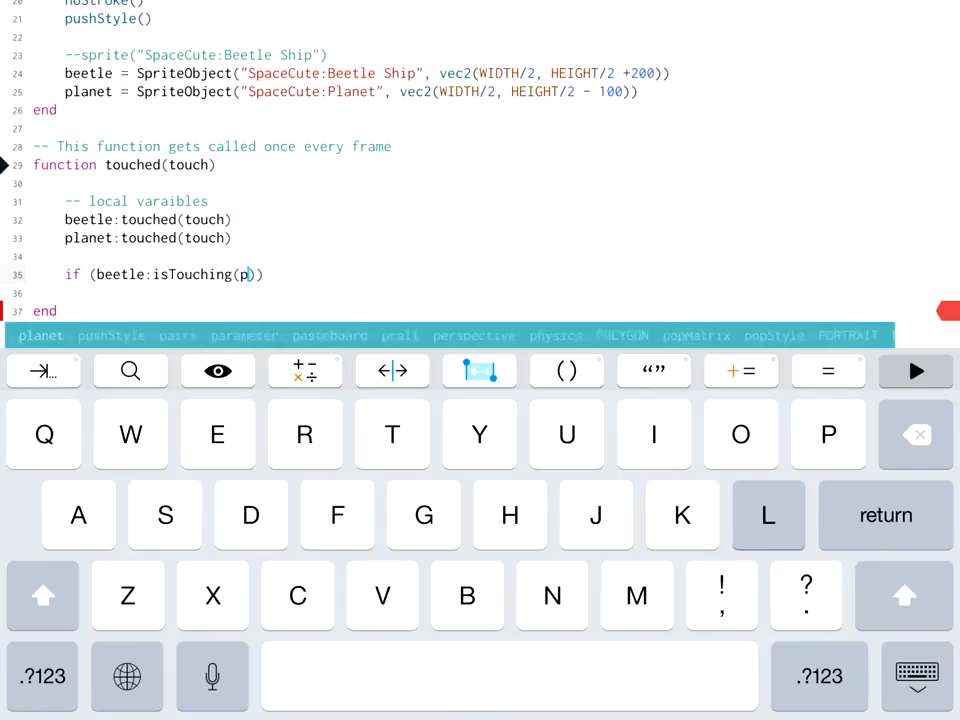
pyautogui.write('anet')
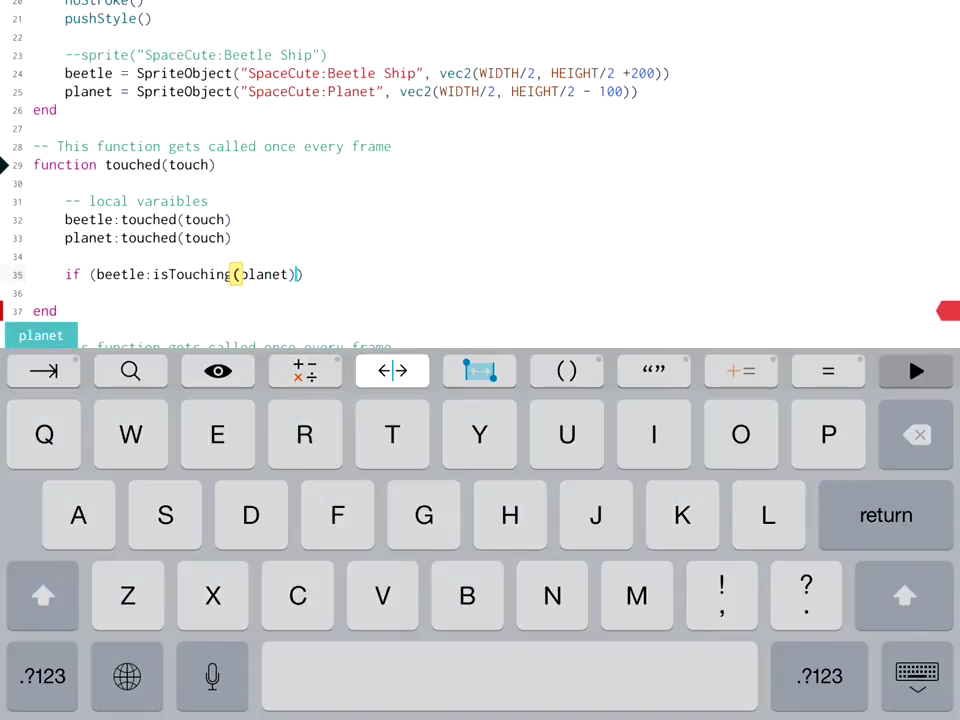
# Complete the check as if (beetle:isTouching(planet) == true) then print("touching") end
pyautogui.click(297, 274)
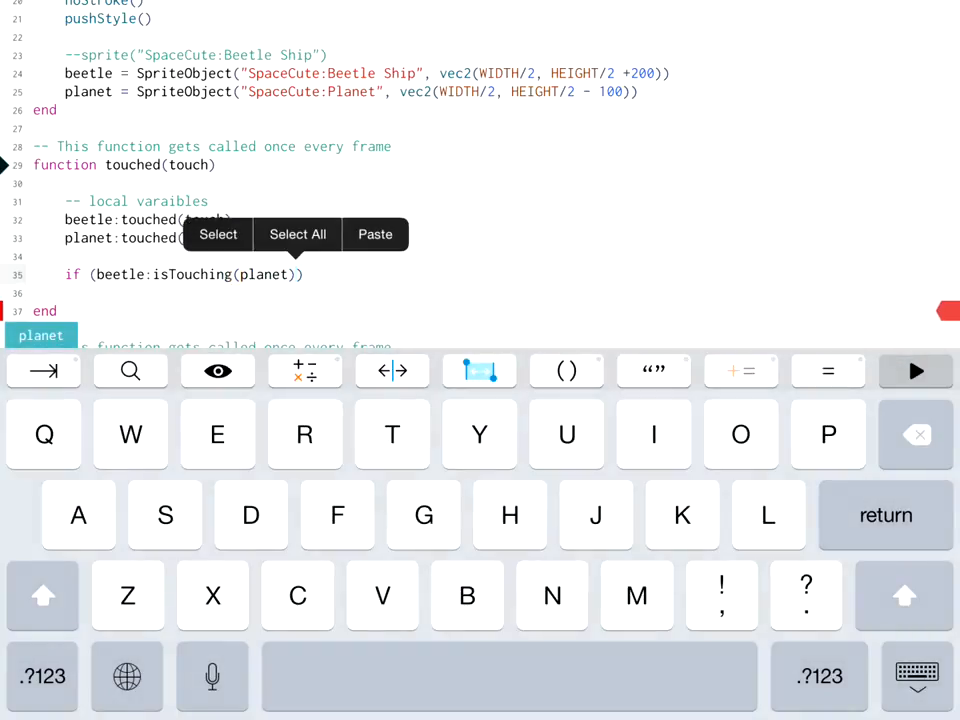
pyautogui.write('==')
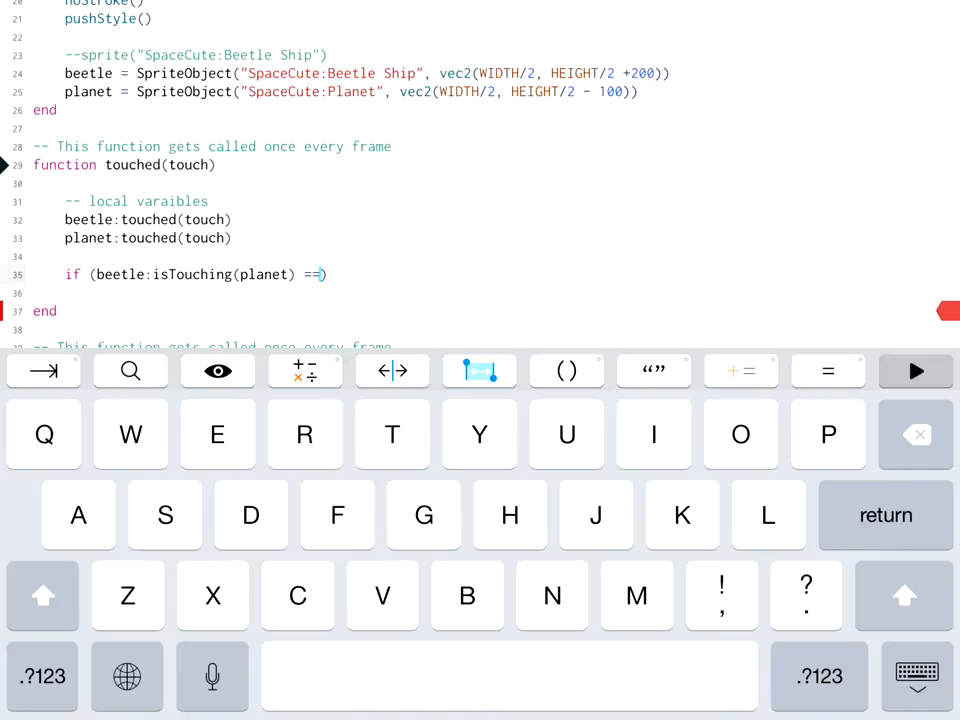
pyautogui.write('tr')
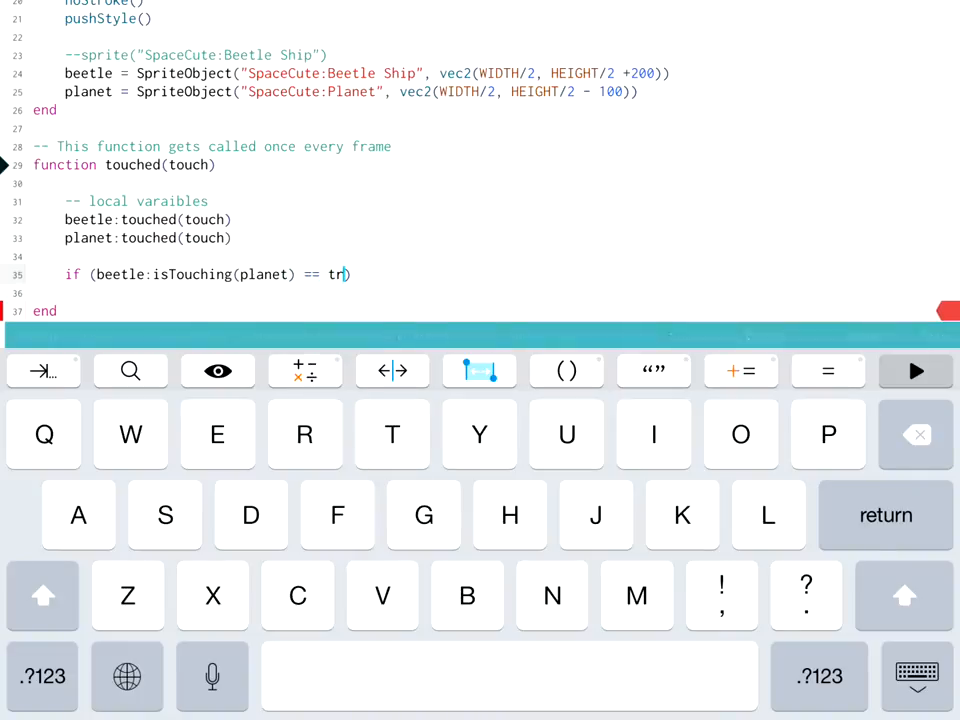
pyautogui.write('ue')
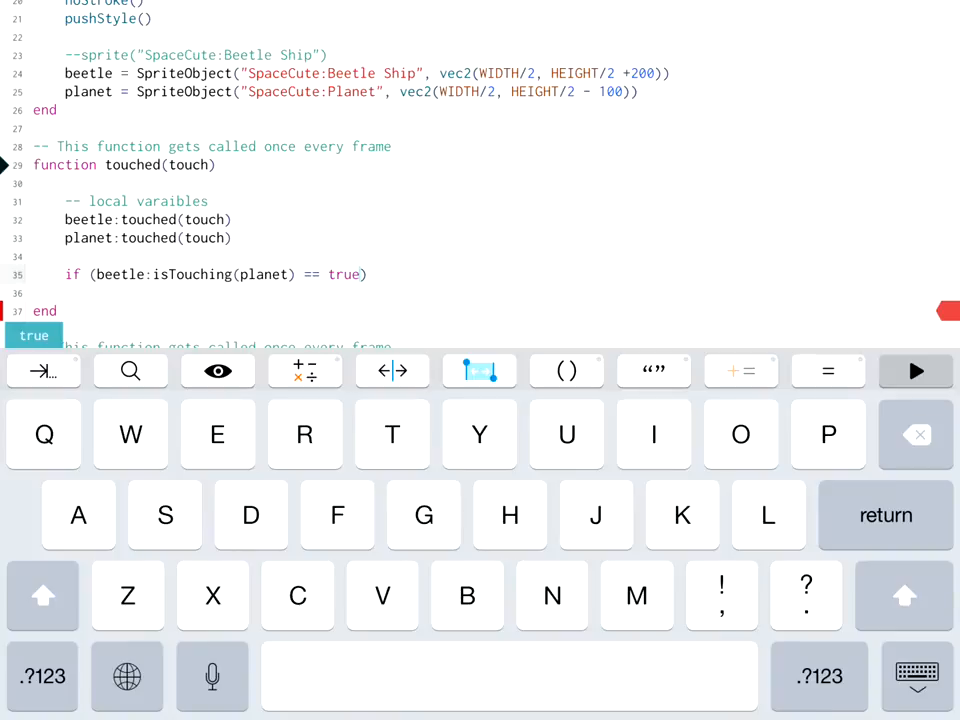
pyautogui.click(372, 274)
pyautogui.write('the')
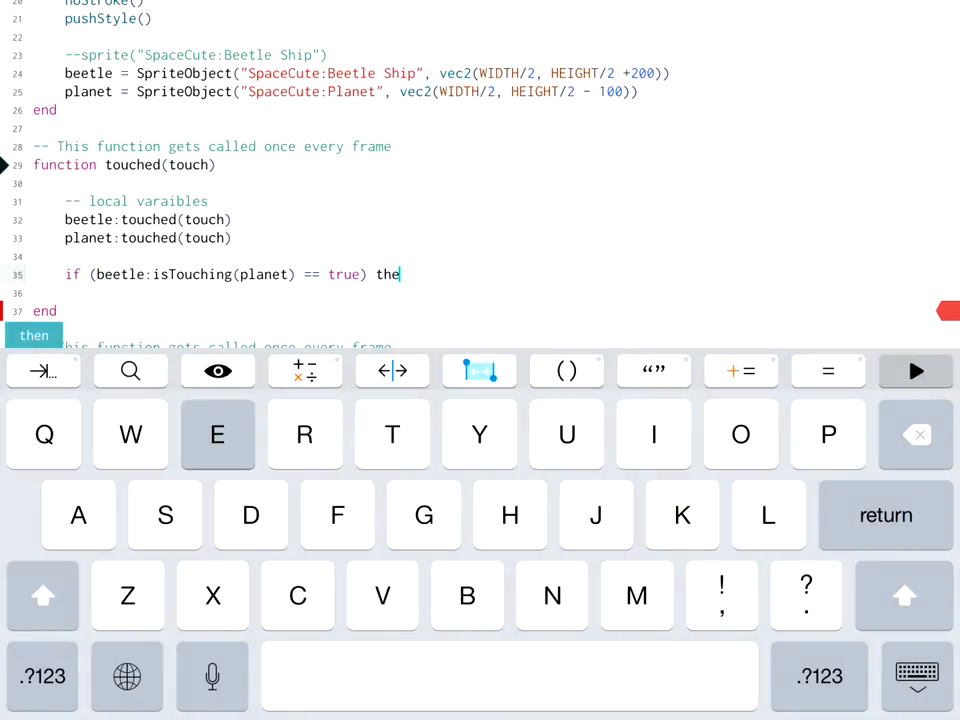
pyautogui.write('n')
pyautogui.press('Return')
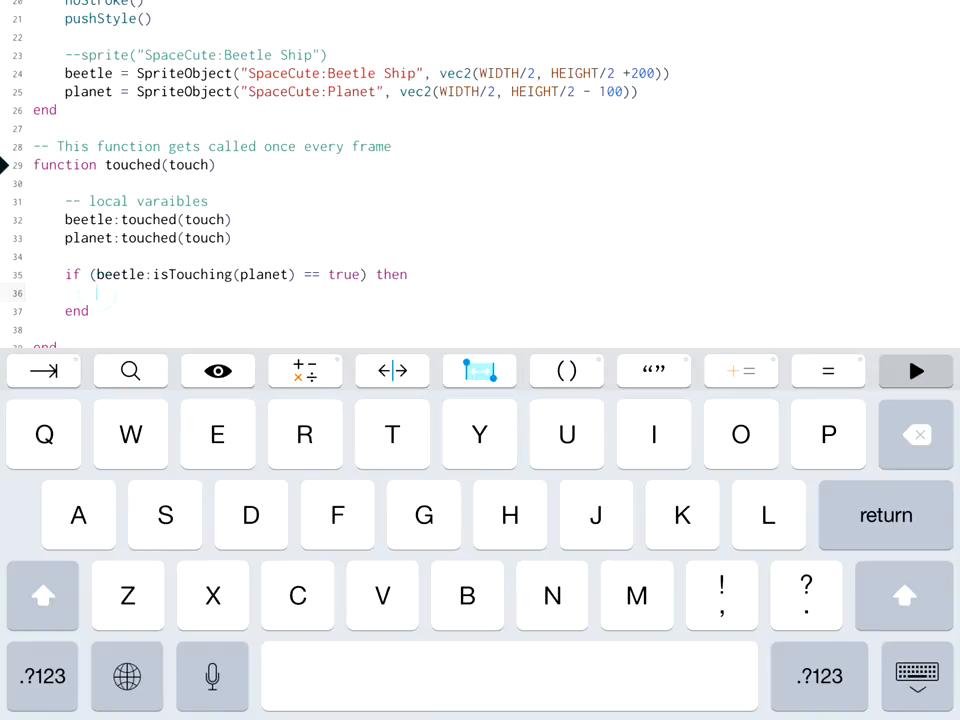
pyautogui.write('p')
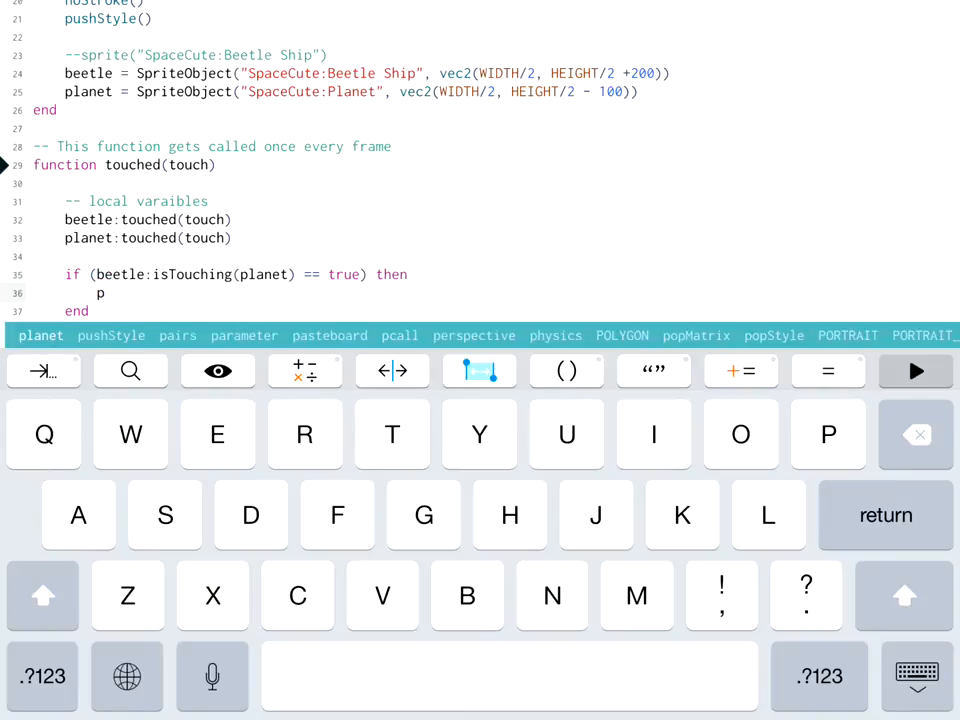
pyautogui.write('rint')
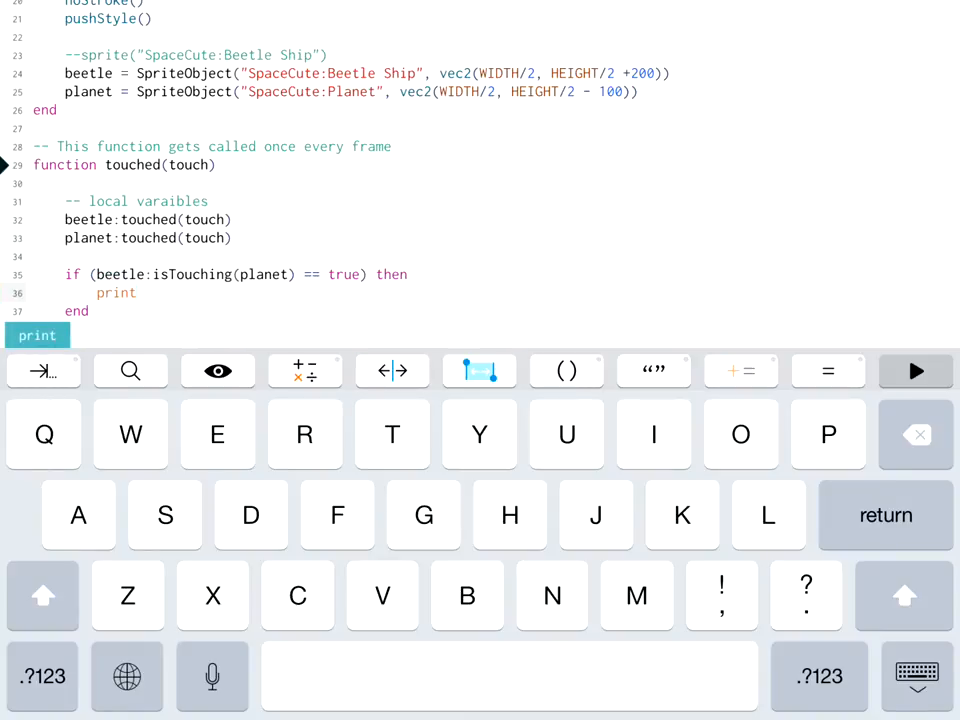
pyautogui.write('("')
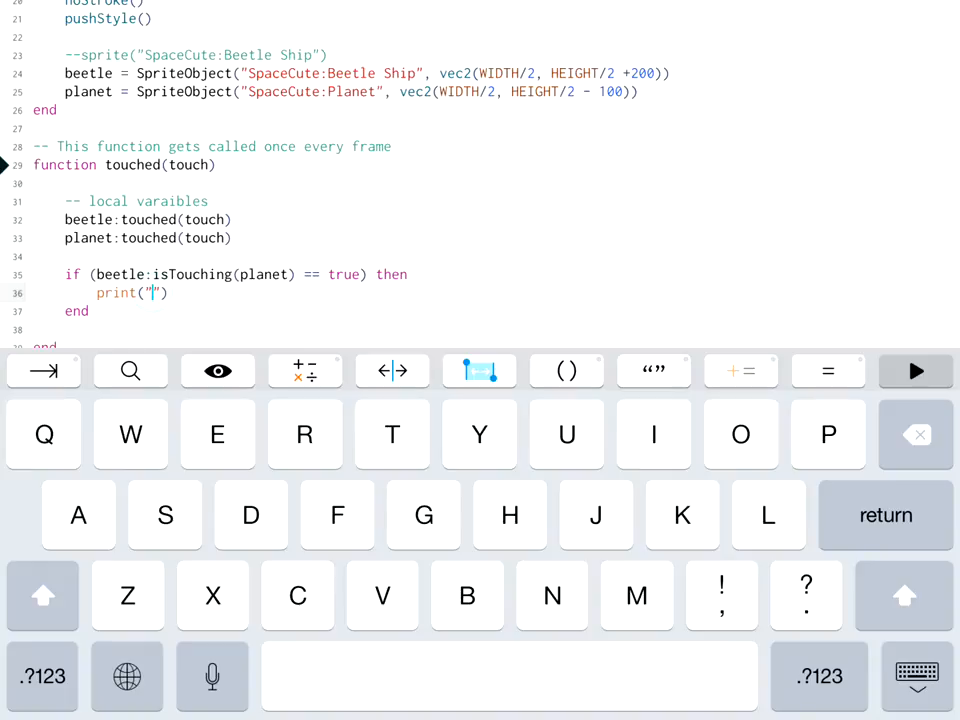
pyautogui.write('touc')
pyautogui.write('hing')
# Run the project and drag the planet over the beetle so the output prints touching
pyautogui.click(916, 371)
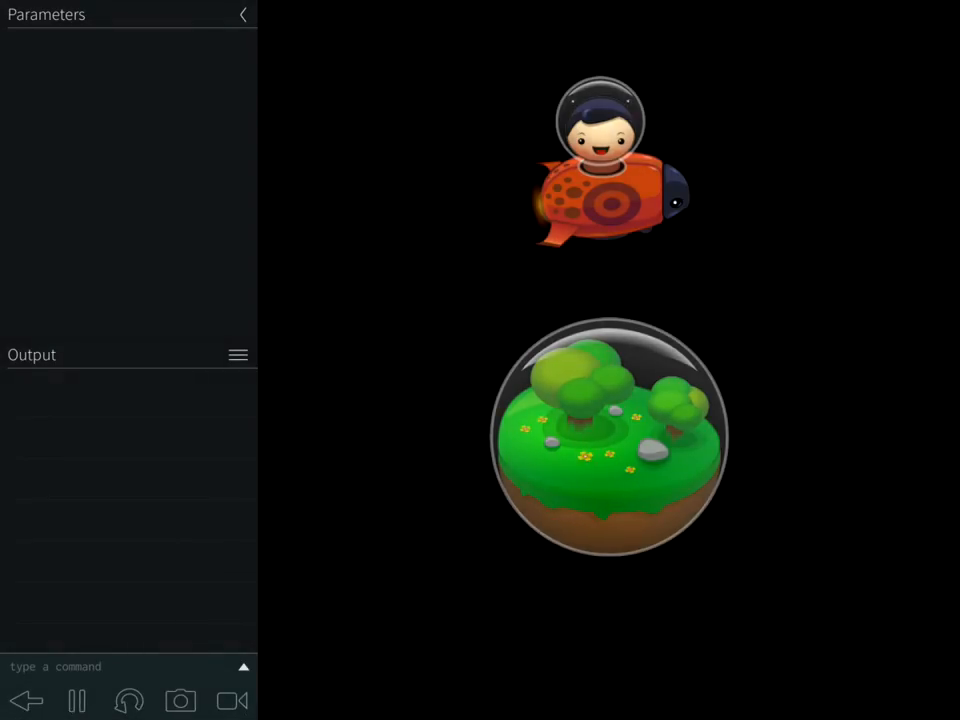
pyautogui.moveTo(608, 436)
pyautogui.mouseDown()
pyautogui.moveTo(615, 535)
pyautogui.moveTo(730, 440)
pyautogui.moveTo(685, 380)
pyautogui.moveTo(740, 540)
pyautogui.mouseUp()
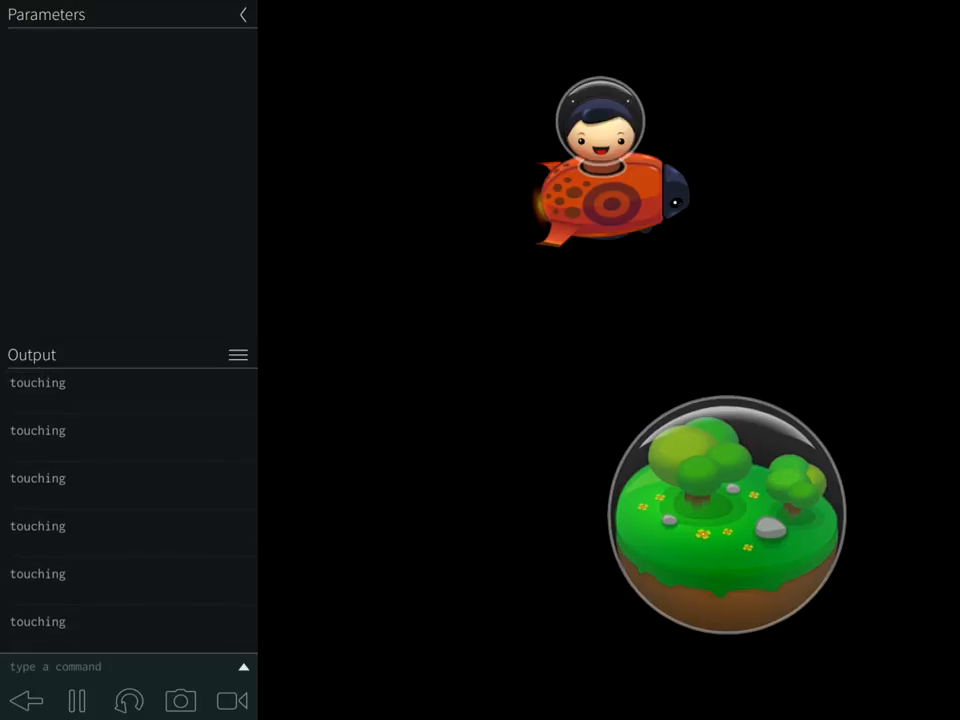
pyautogui.moveTo(740, 540)
pyautogui.mouseDown()
pyautogui.moveTo(655, 300)
pyautogui.moveTo(730, 470)
pyautogui.mouseUp()
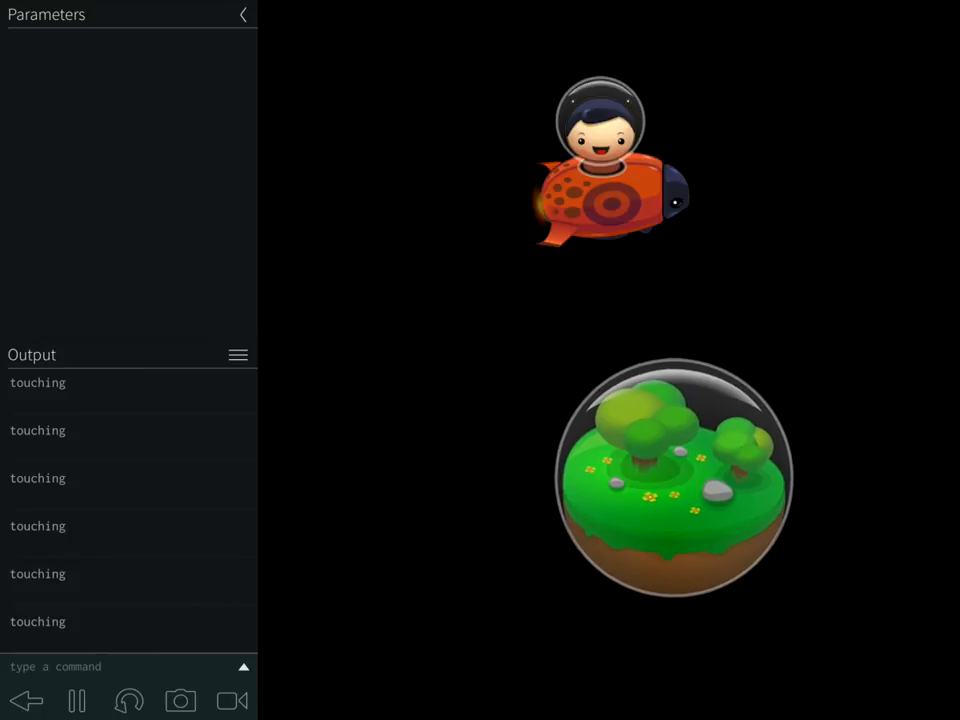
pyautogui.moveTo(730, 470)
pyautogui.mouseDown()
pyautogui.moveTo(630, 270)
pyautogui.moveTo(695, 435)
pyautogui.mouseUp()
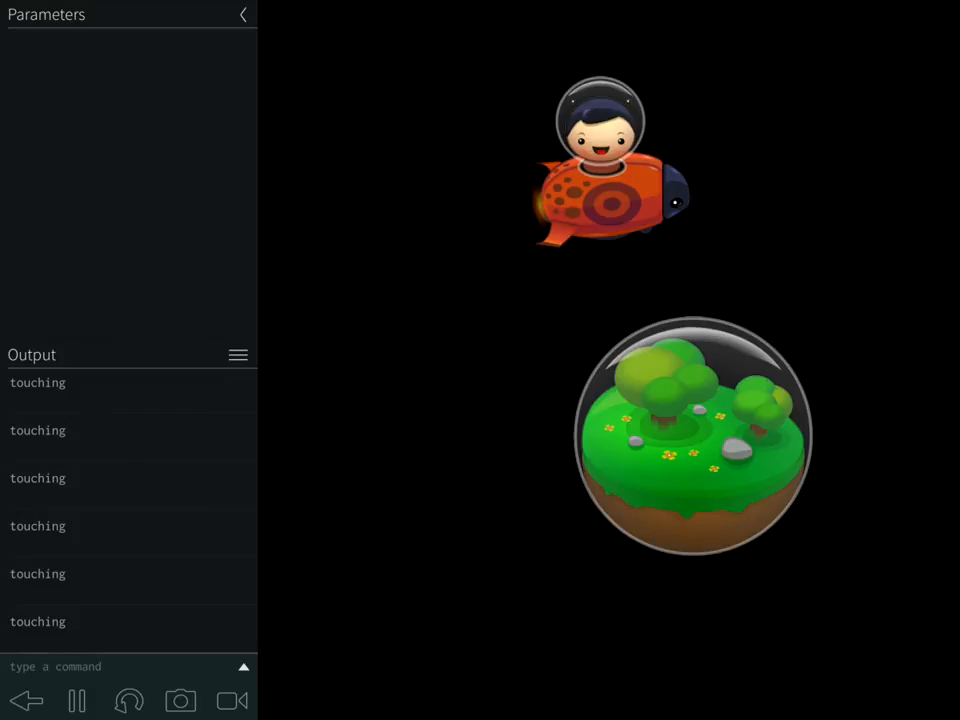
# Back in the code, add else and print("not touching") after the touching print
pyautogui.click(27, 701)
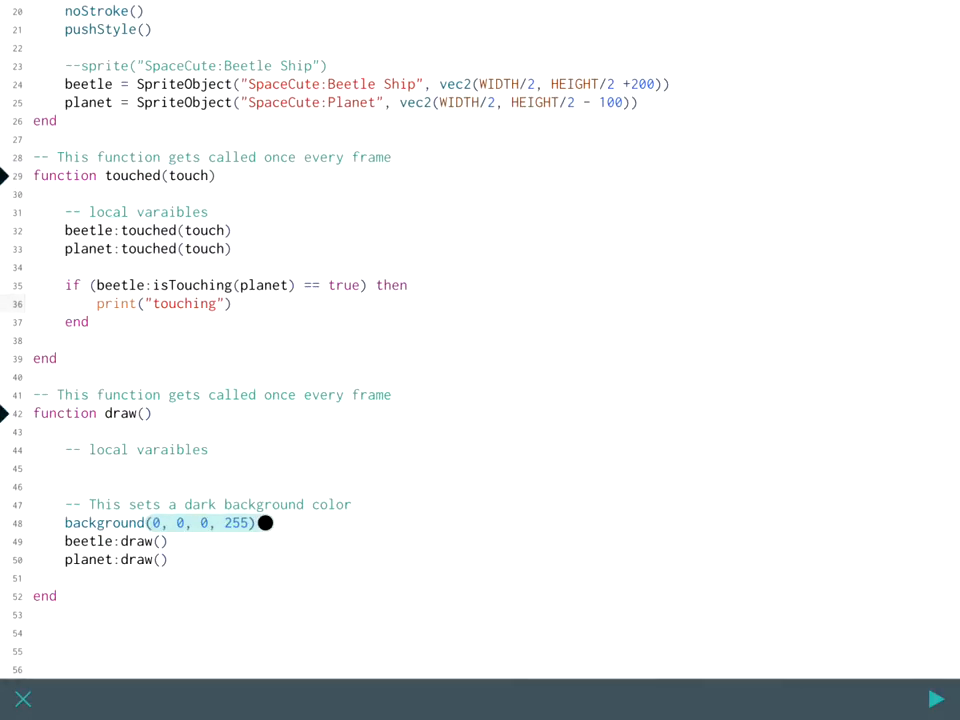
pyautogui.click(232, 303)
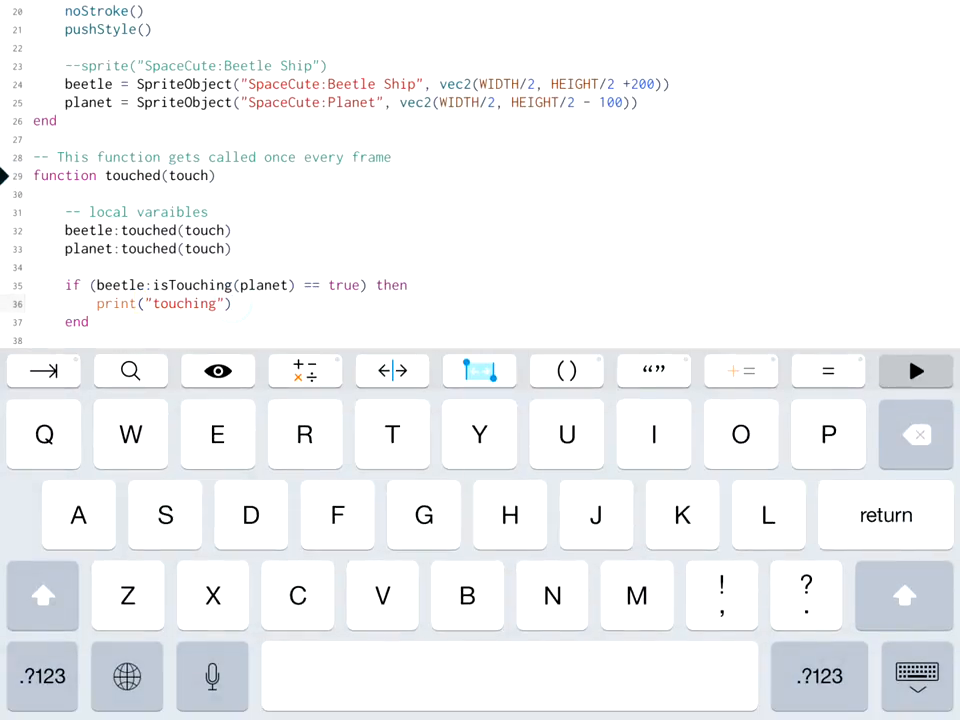
pyautogui.press('Return')
pyautogui.write('e')
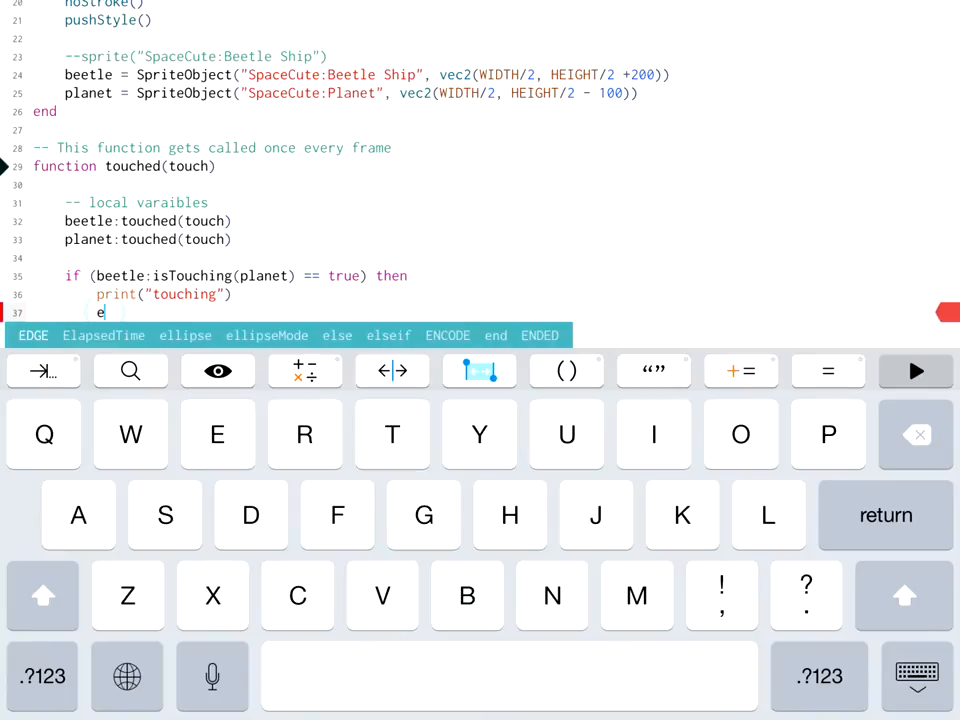
pyautogui.write('lse')
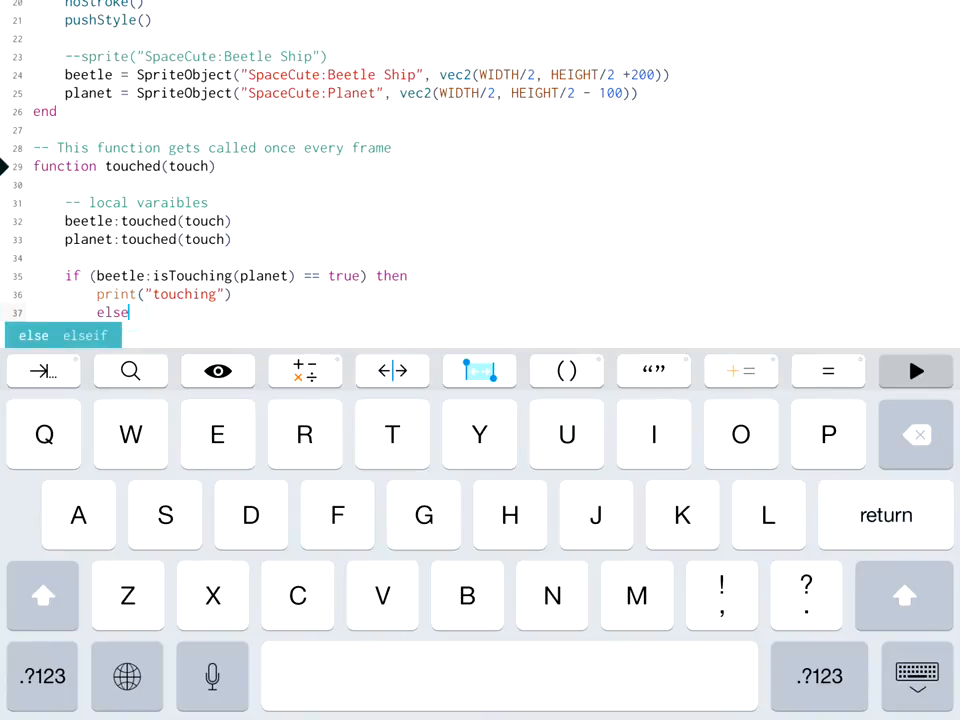
pyautogui.press('Return')
pyautogui.write('p')
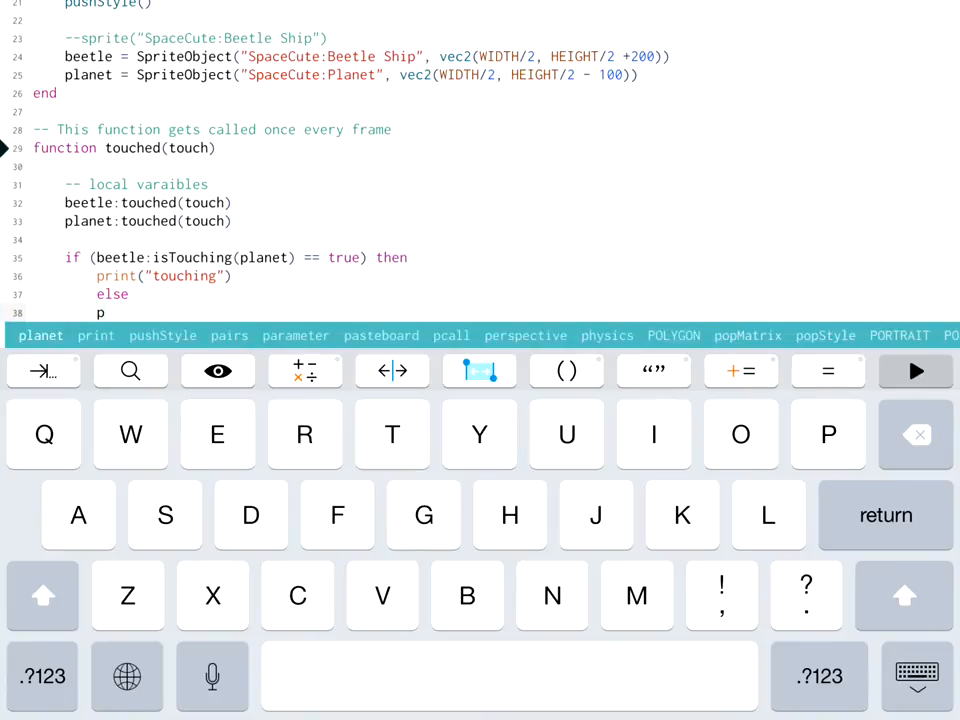
pyautogui.write('r')
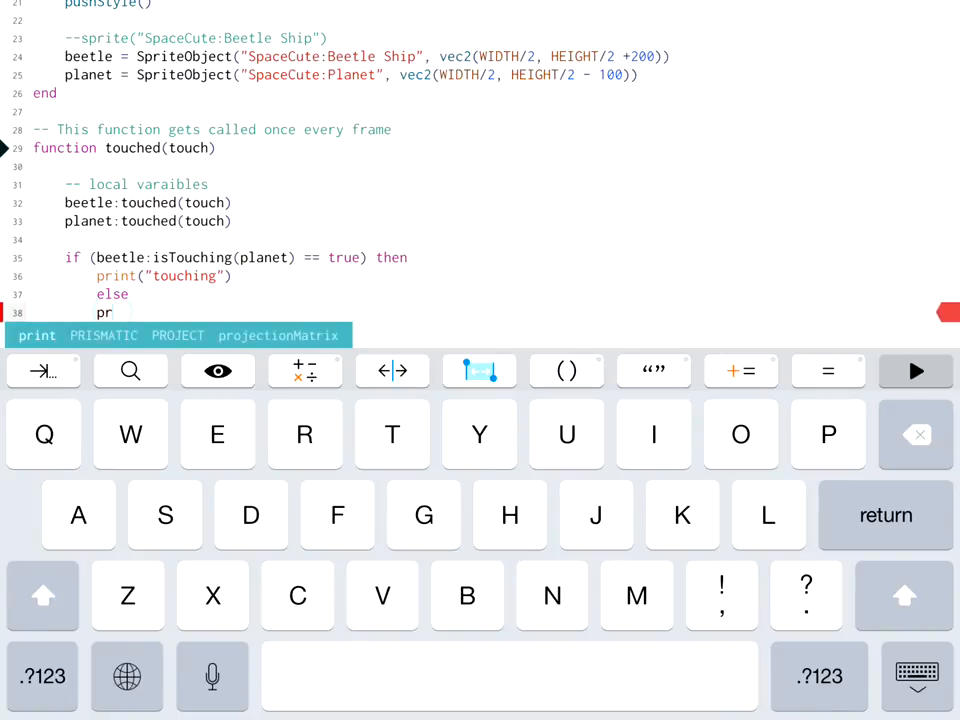
pyautogui.write('int(')
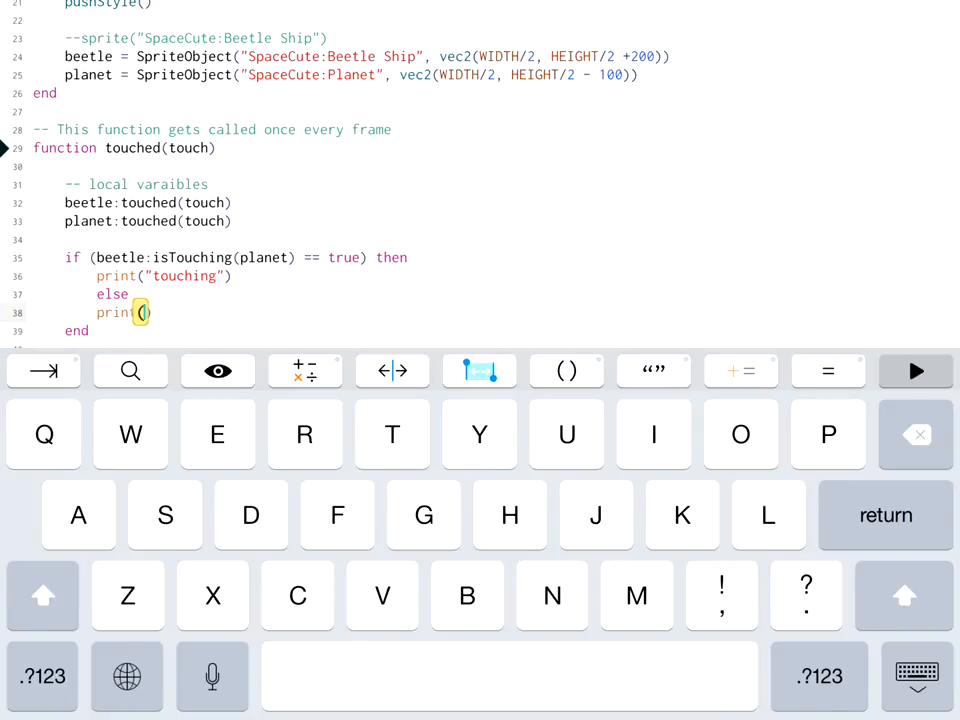
pyautogui.write('"not ')
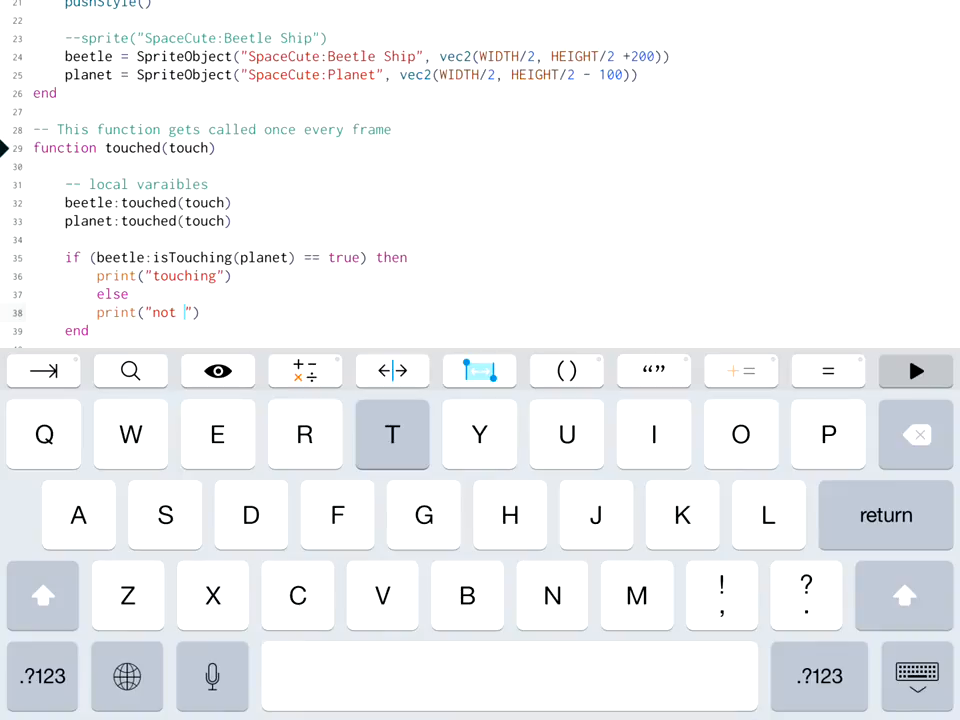
pyautogui.write('touchin')
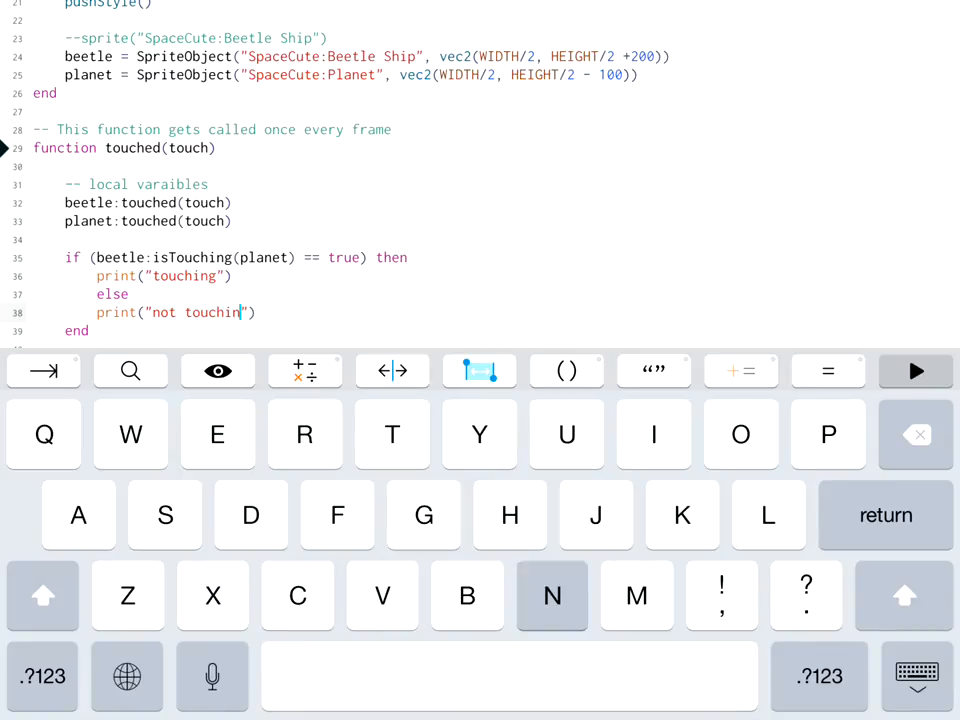
pyautogui.write('g')
# Outdent else to align with the if and hide the keyboard to view the code
pyautogui.click(97, 294)
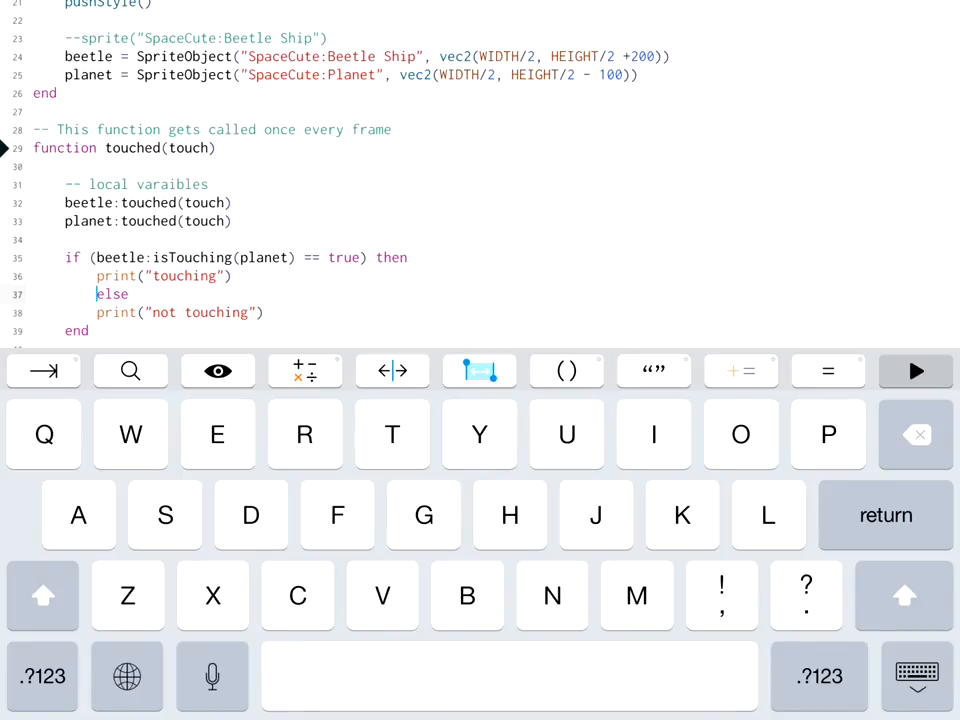
pyautogui.press('BackSpace')
pyautogui.click(917, 676)
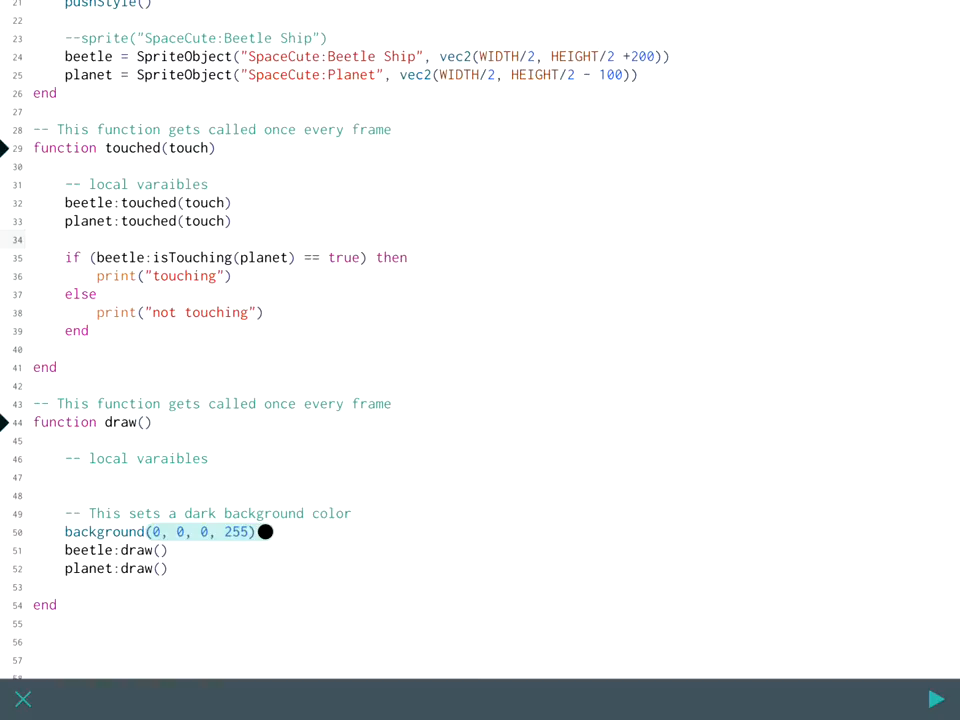
pyautogui.click(936, 699)
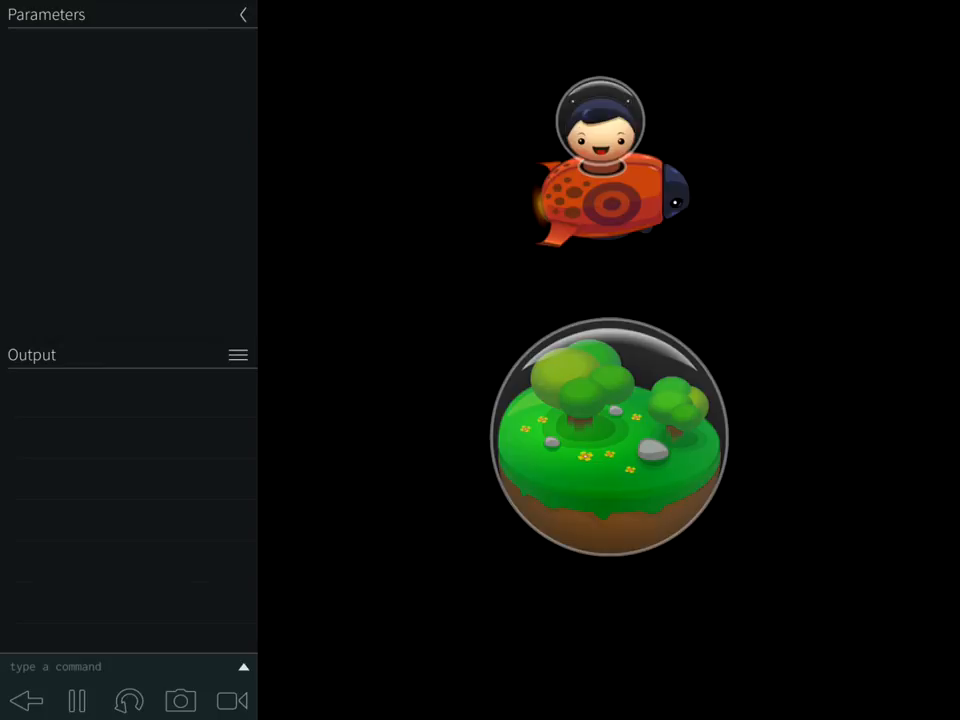
pyautogui.moveTo(608, 436); pyautogui.dragTo(422, 574)
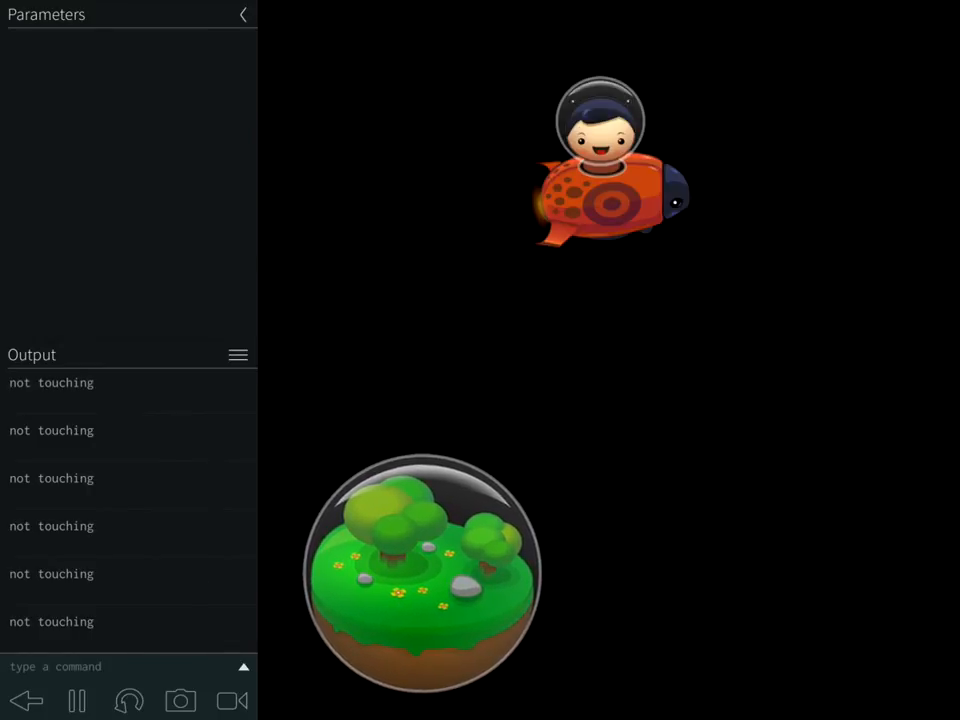
pyautogui.moveTo(605, 160)
pyautogui.mouseDown()
pyautogui.moveTo(445, 290)
pyautogui.moveTo(405, 470)
pyautogui.moveTo(510, 180)
pyautogui.mouseUp()
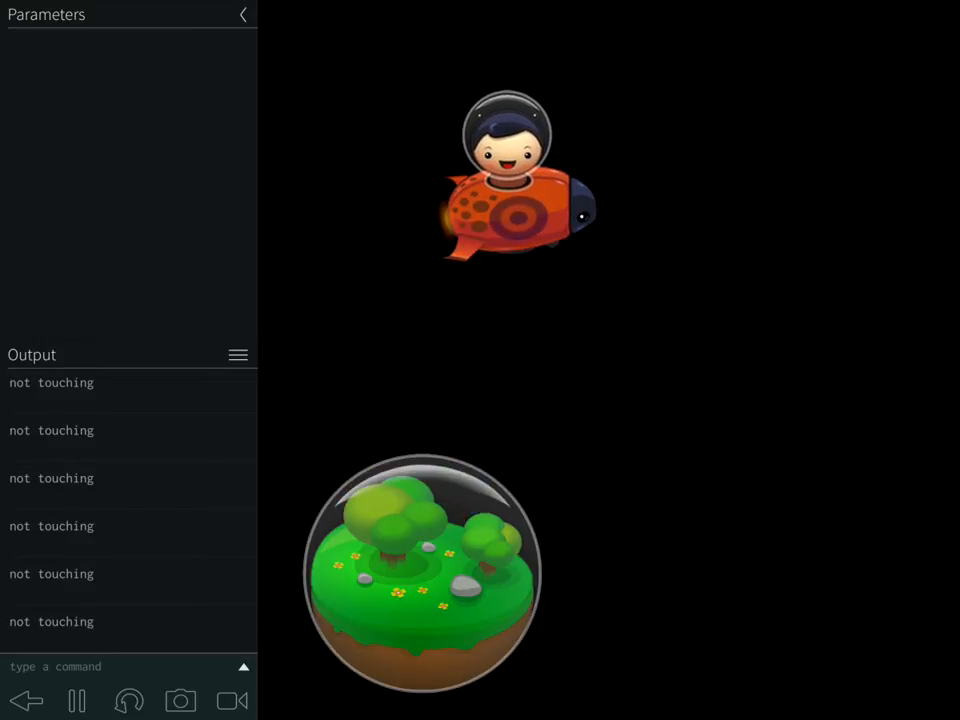
pyautogui.moveTo(420, 575); pyautogui.dragTo(710, 575)
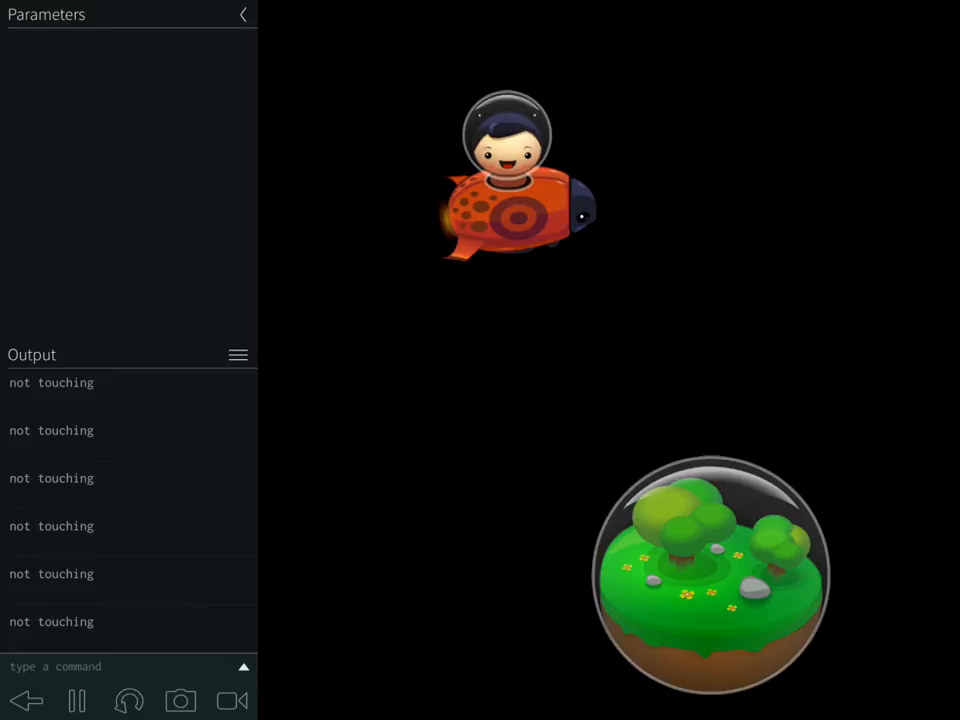
pyautogui.moveTo(710, 575); pyautogui.dragTo(745, 435)
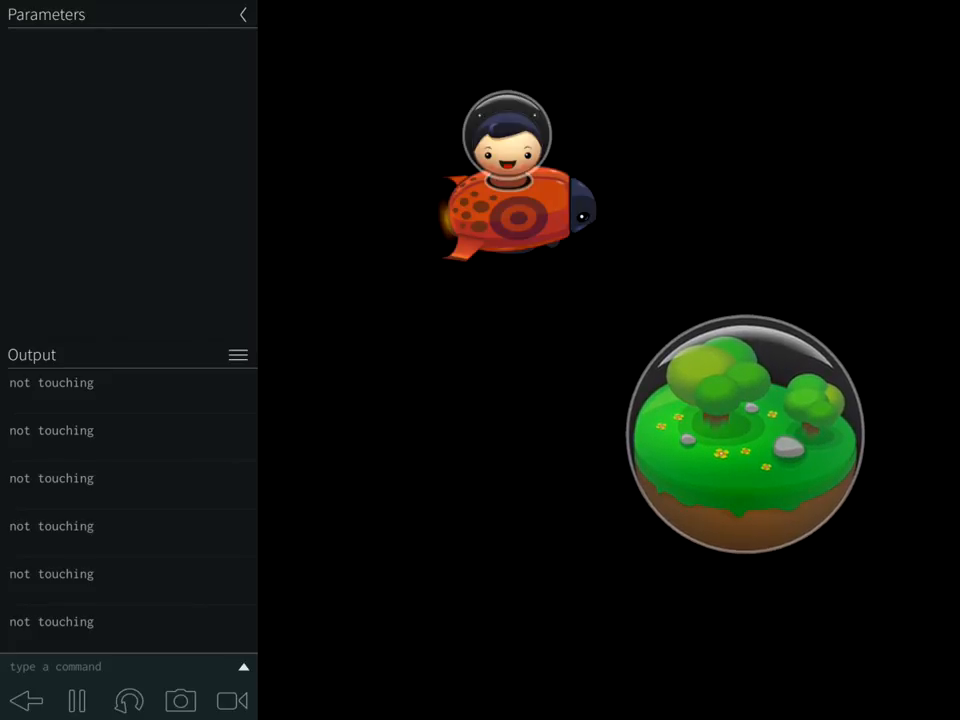
pyautogui.moveTo(745, 435); pyautogui.dragTo(695, 365)
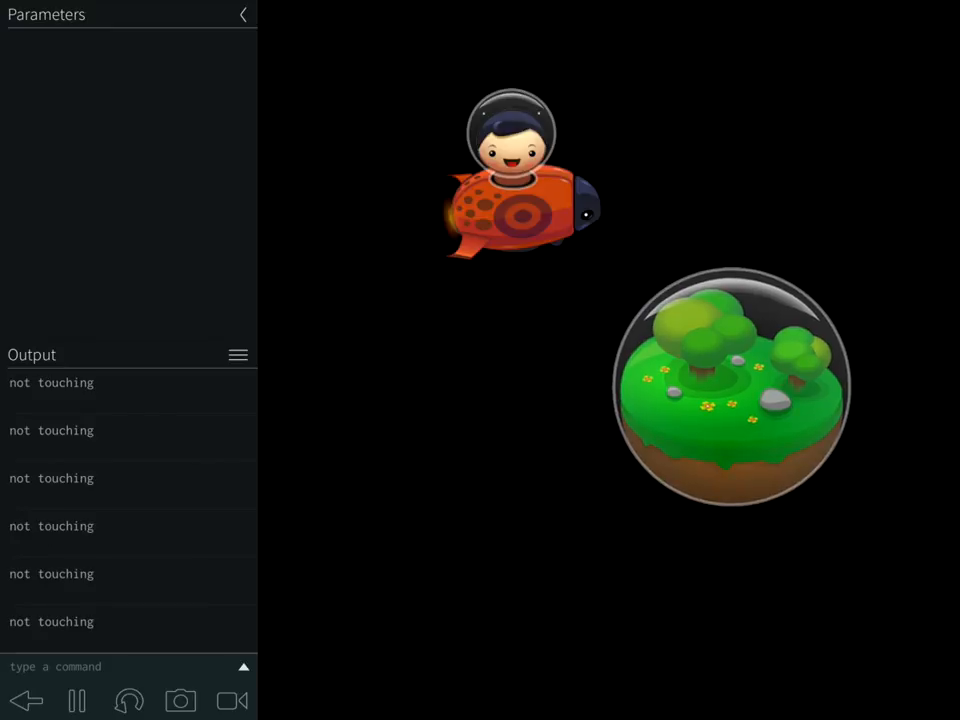
pyautogui.click(27, 700)
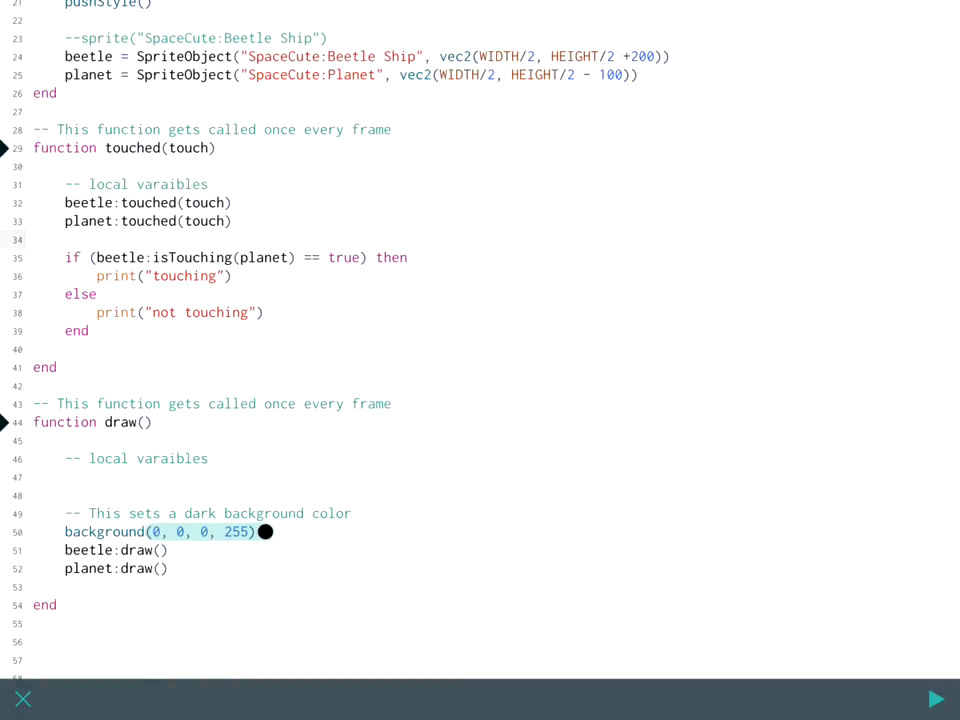
pyautogui.scroll(5, 400, 350)
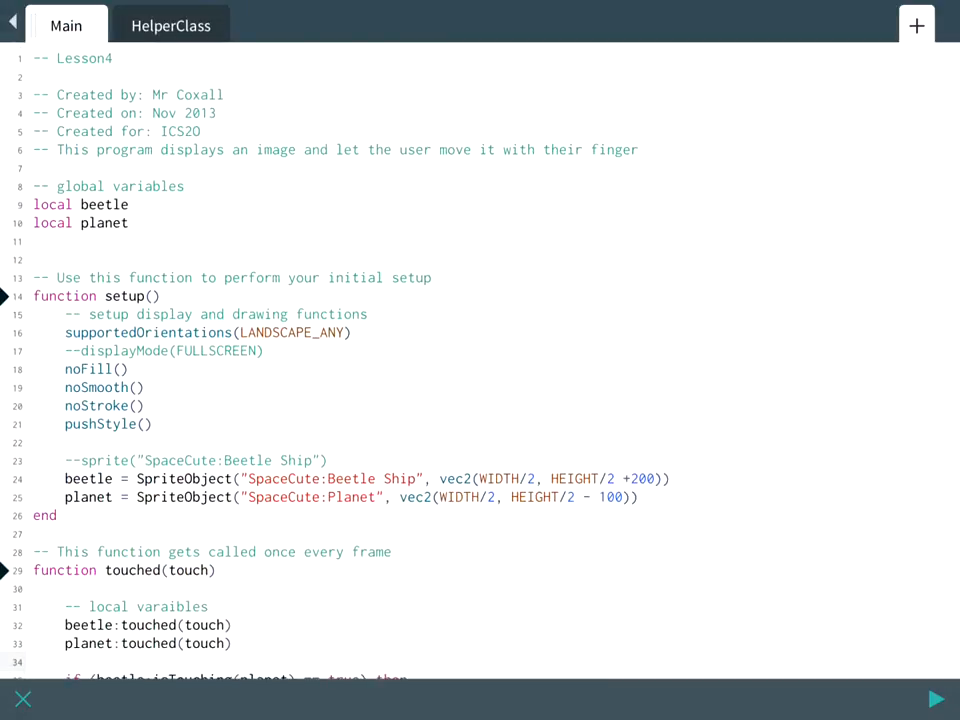
pyautogui.click(171, 26)
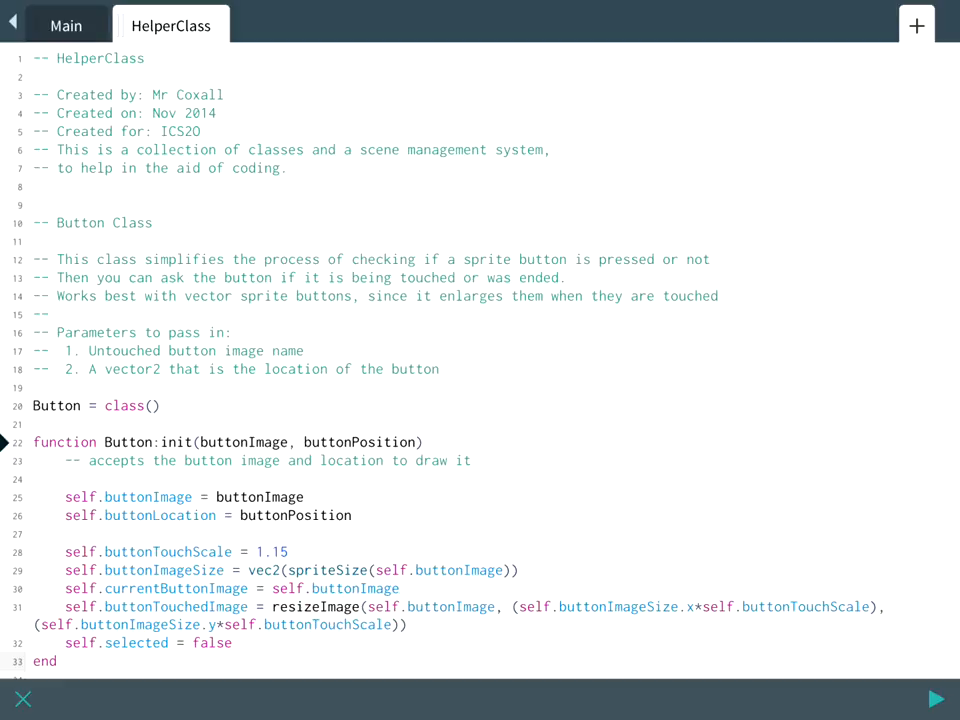
pyautogui.click(66, 26)
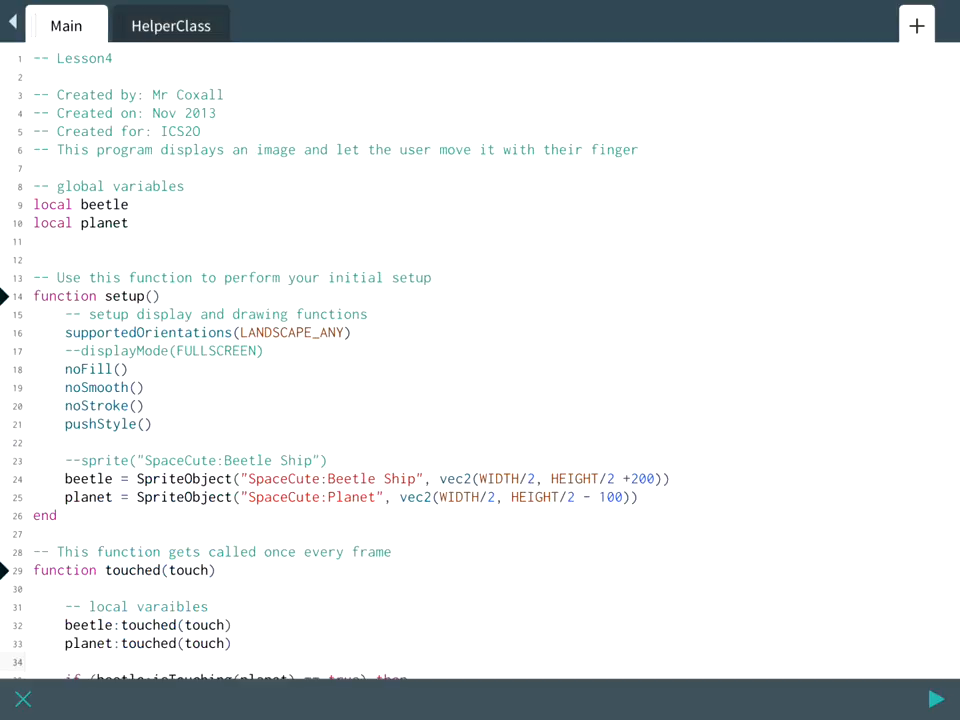
pyautogui.scroll(-3, 480, 360)
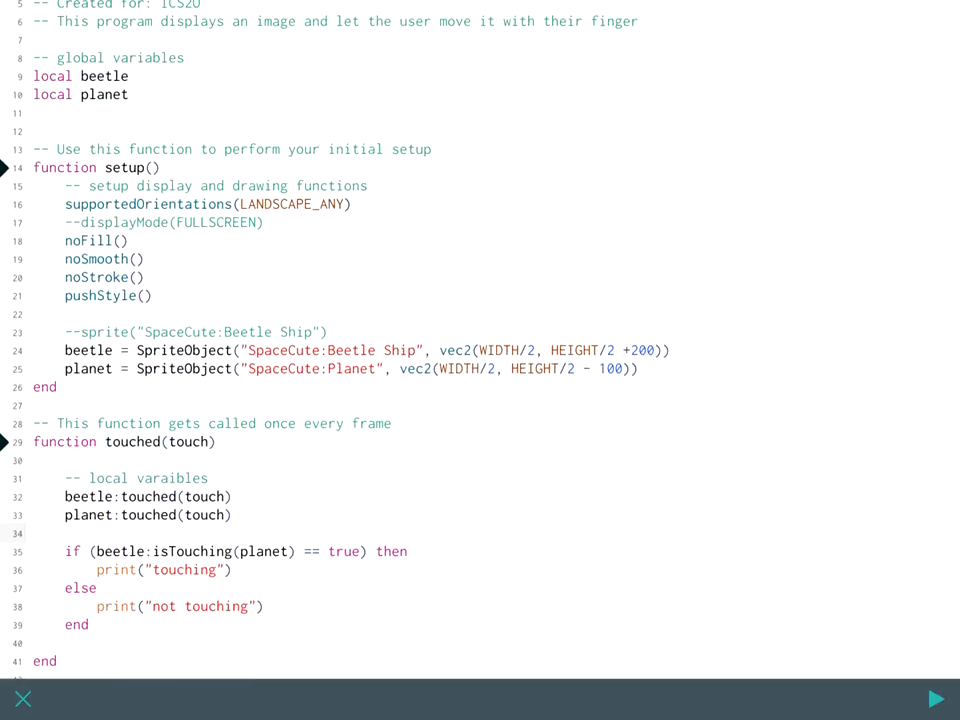